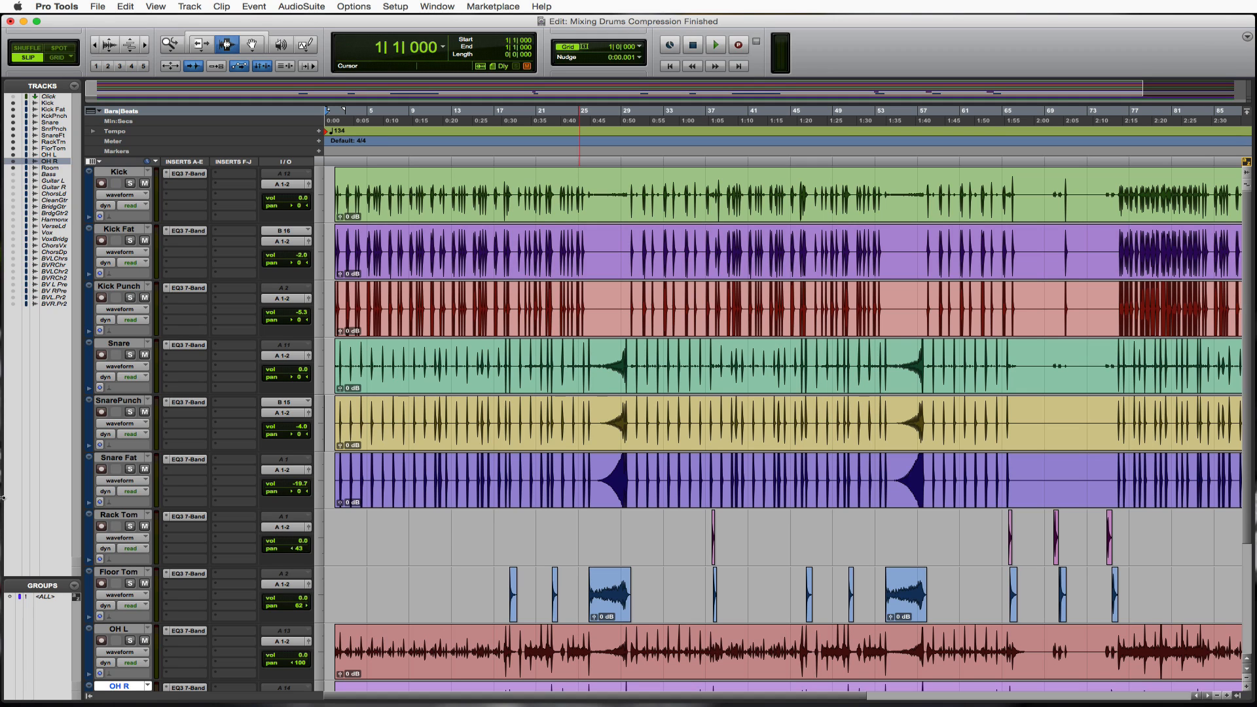
Solo the Kick track and insert a Dyn3 Compressor/Limiter (mono) in the empty slot below its EQ.
click(130, 183)
click(170, 191)
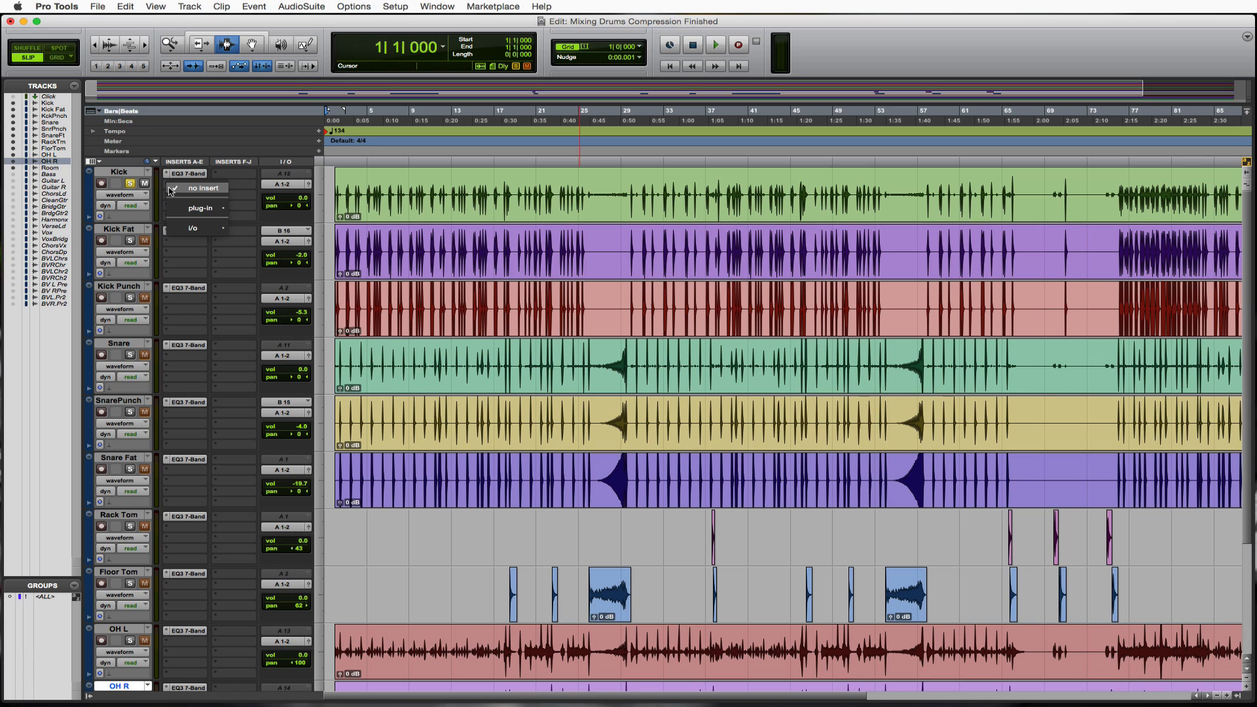
mouse_move(199, 209)
mouse_move(283, 226)
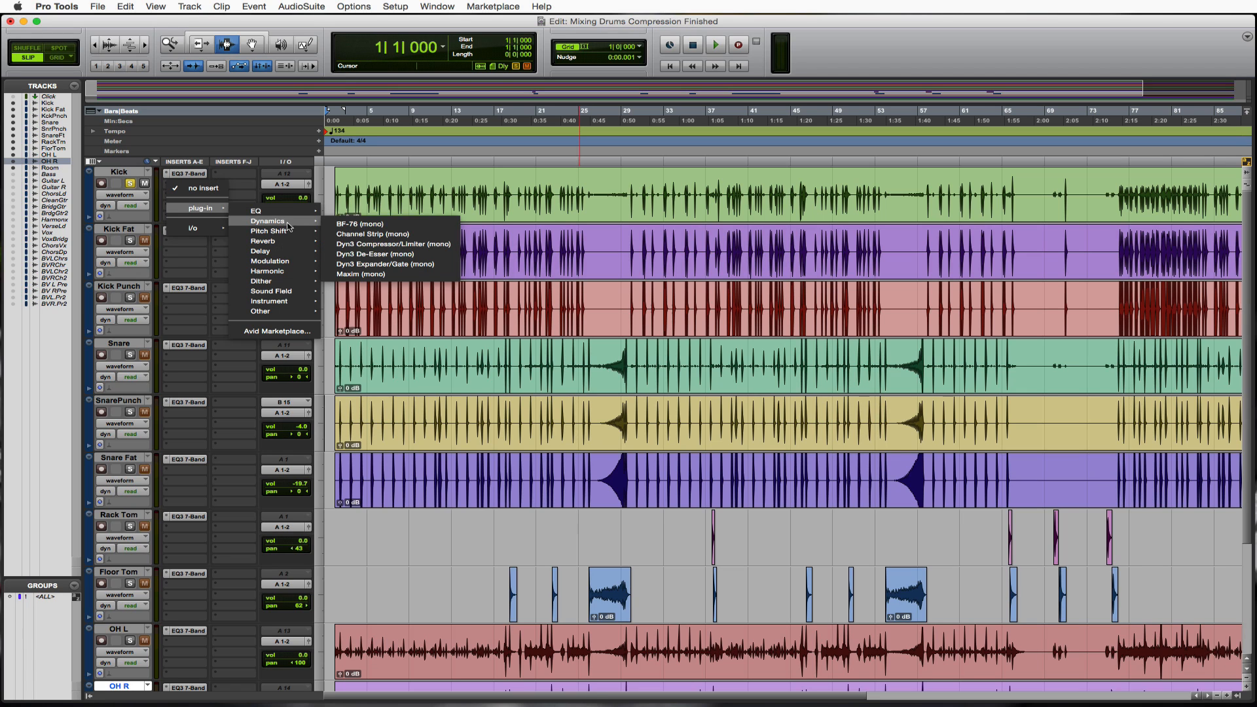
click(417, 246)
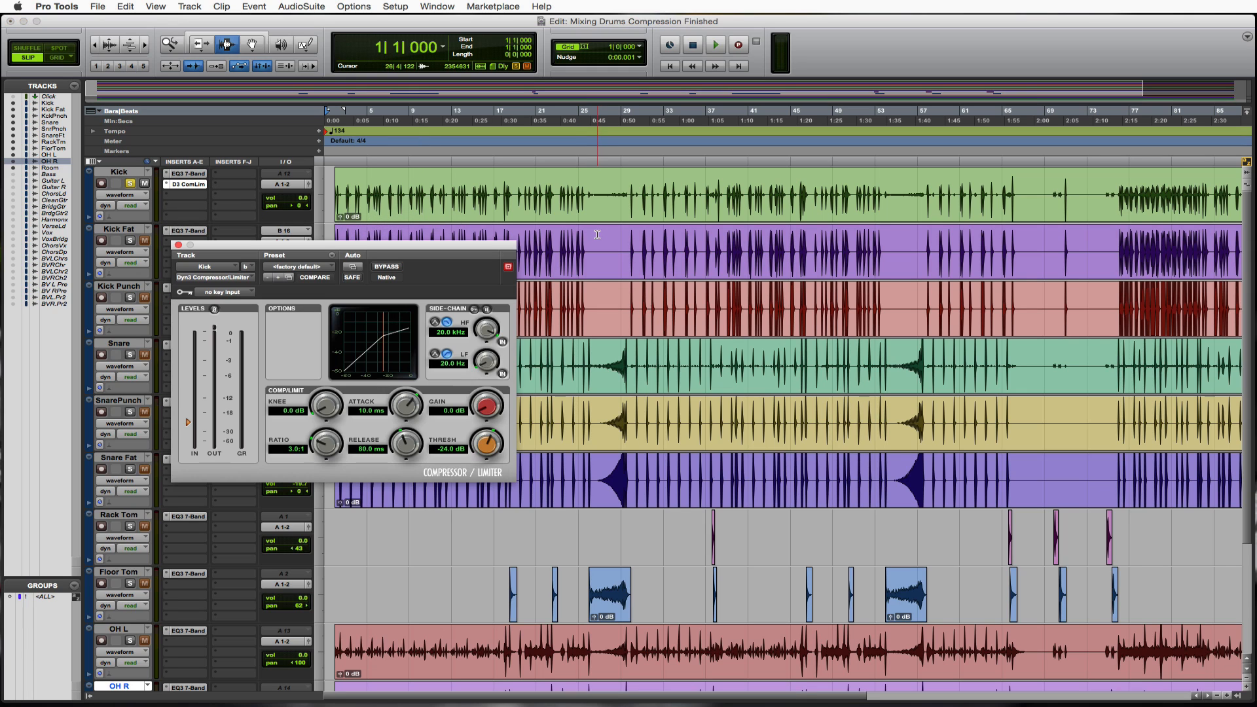
Load the Kick Thump preset in the Kick compressor and lower its threshold to -28.9 dB.
click(331, 268)
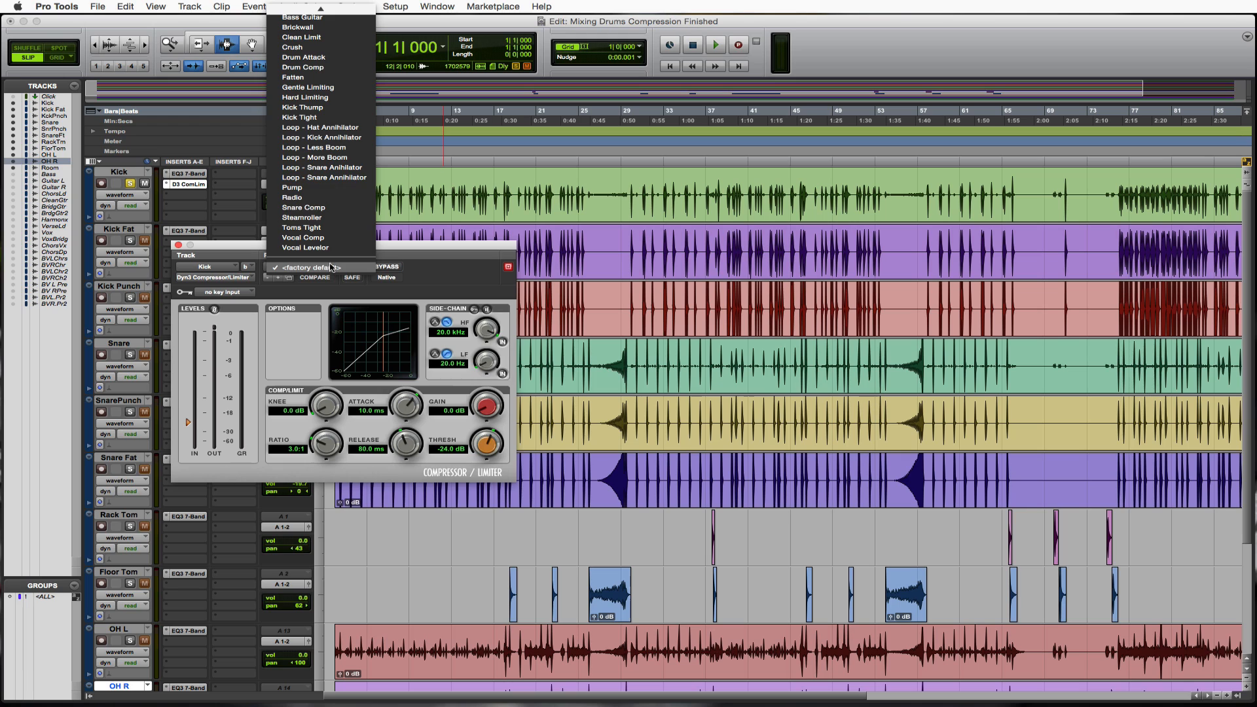
click(340, 109)
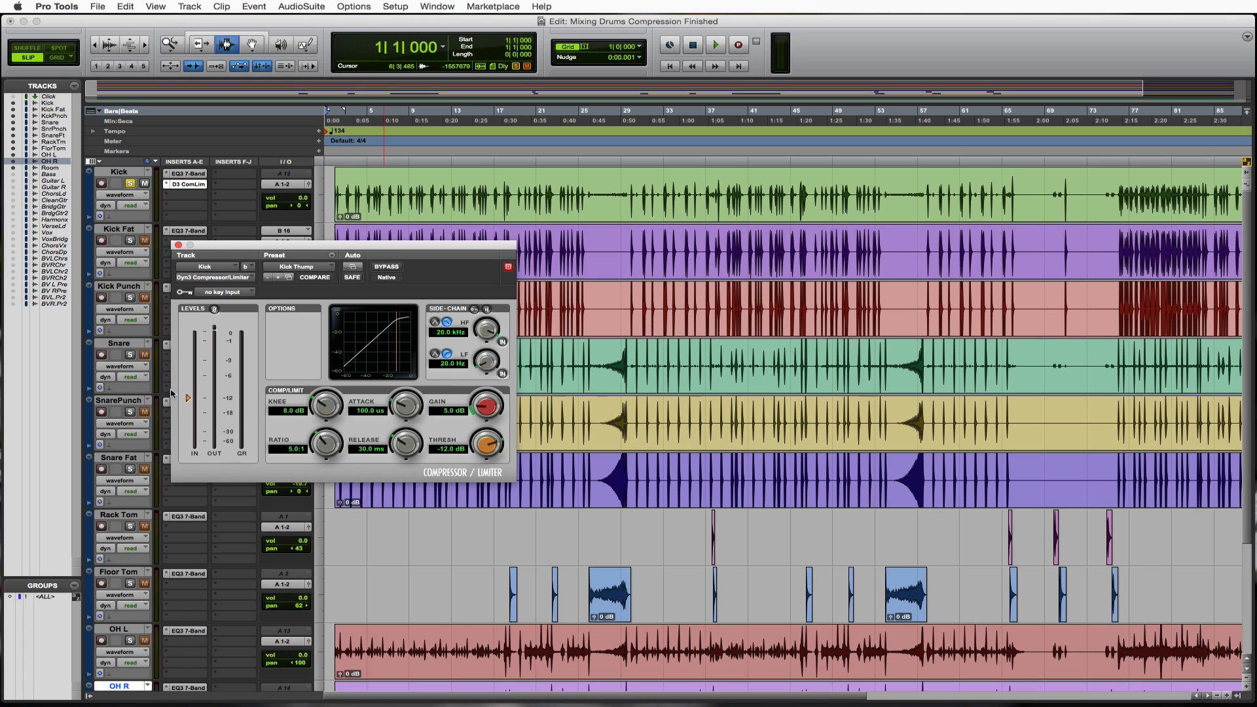
mouse_move(186, 402)
mouse_down()
mouse_move(195, 392)
mouse_move(189, 432)
mouse_up()
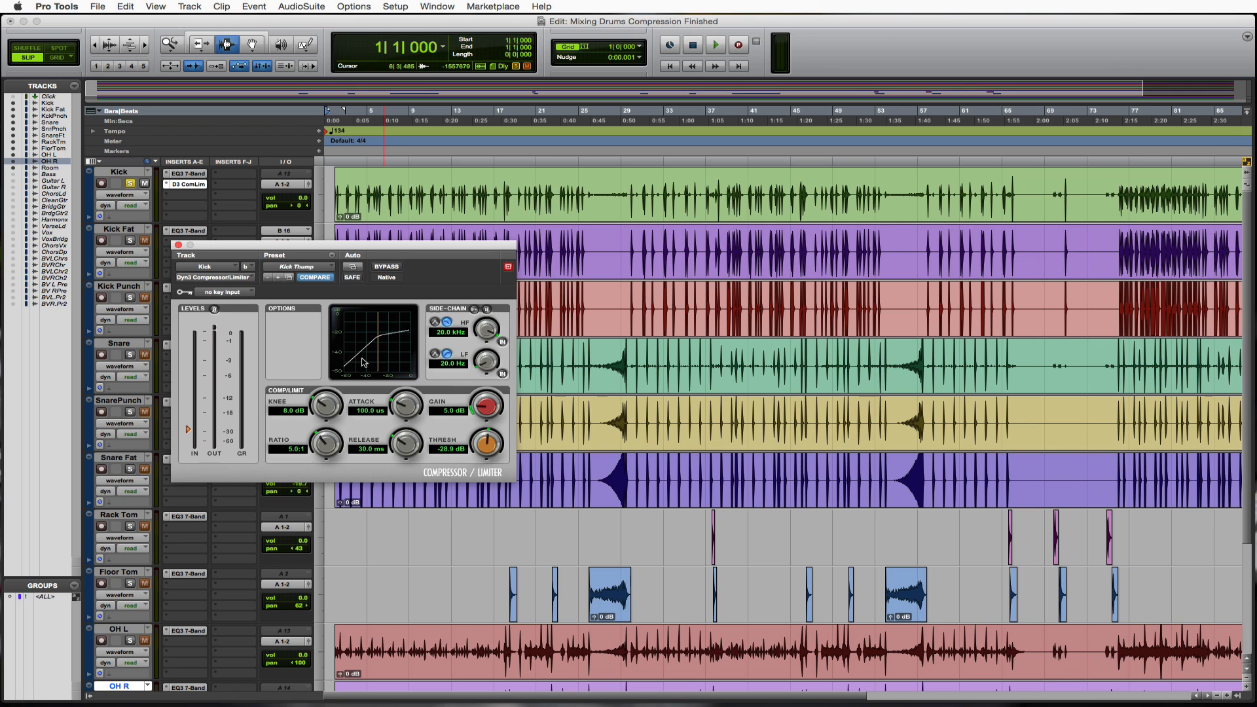
Play the soloed kick and raise the compressor's release to 96.6 ms while listening.
key(space)
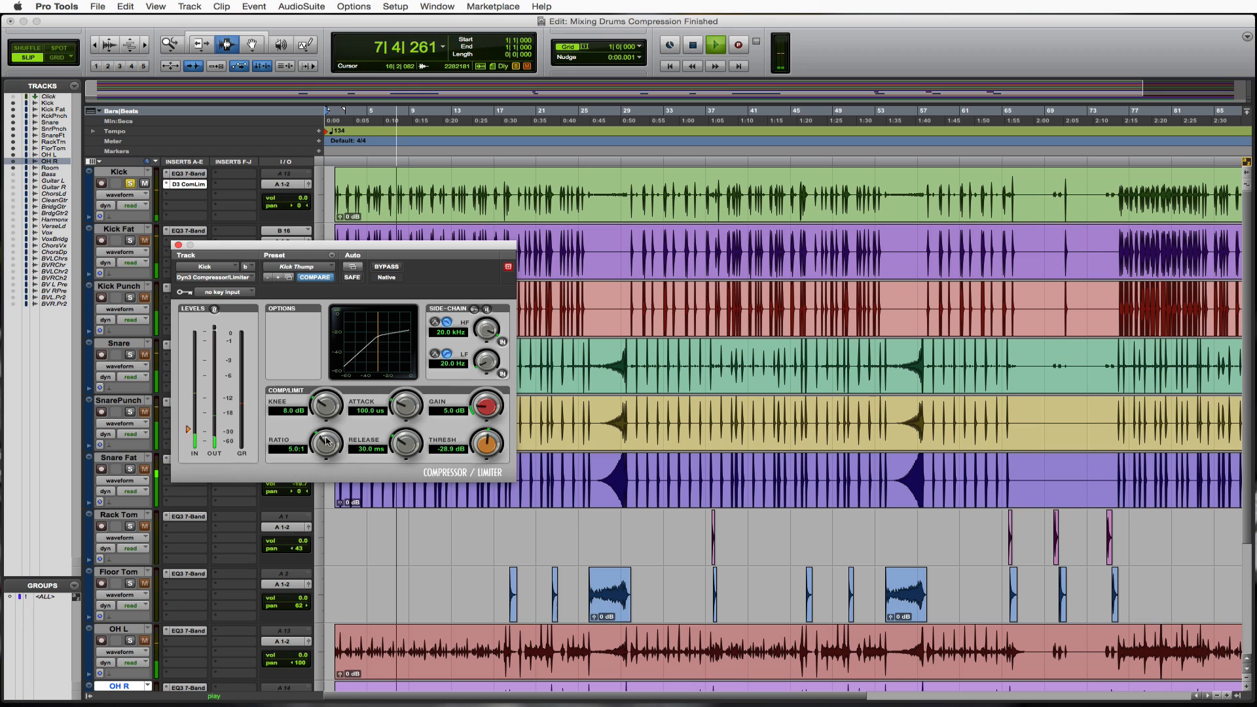
mouse_move(406, 443)
mouse_down()
mouse_move(407, 425)
mouse_move(406, 437)
mouse_up()
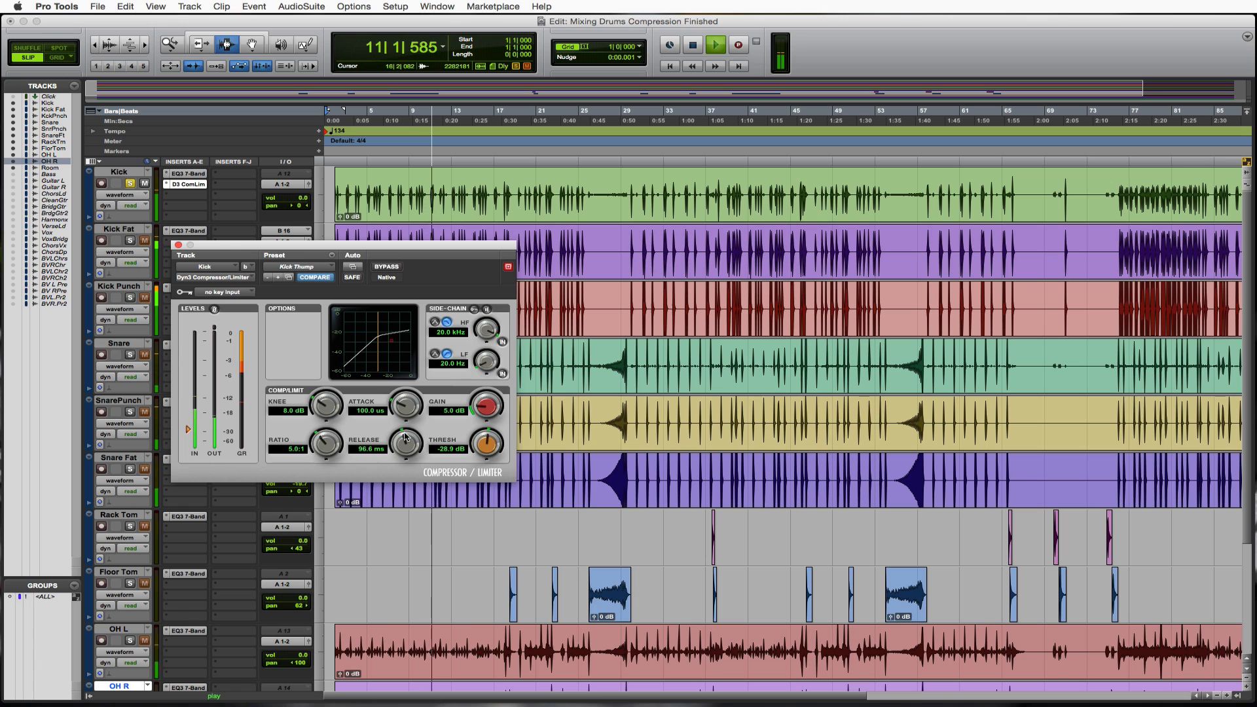
key(space)
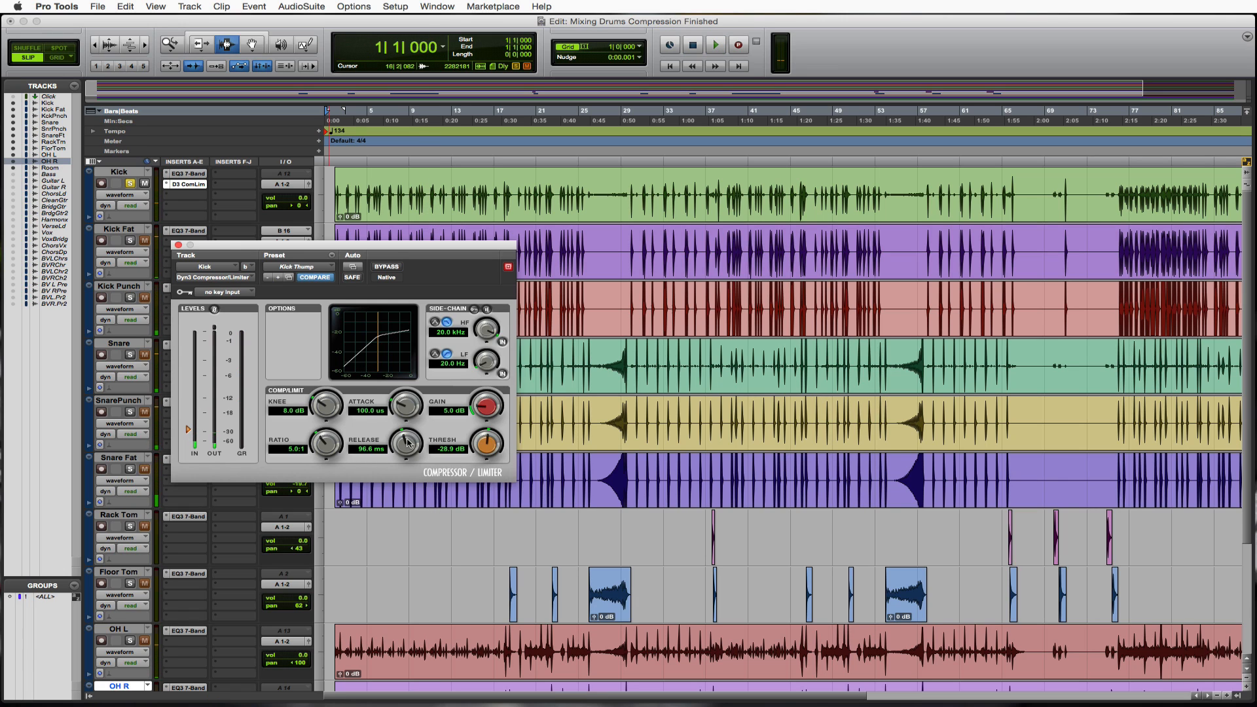
Try a release of 19.8 ms on the Kick compressor, audition it, and lengthen the release to 114.2 ms.
drag(407, 452, 405, 494)
key(space)
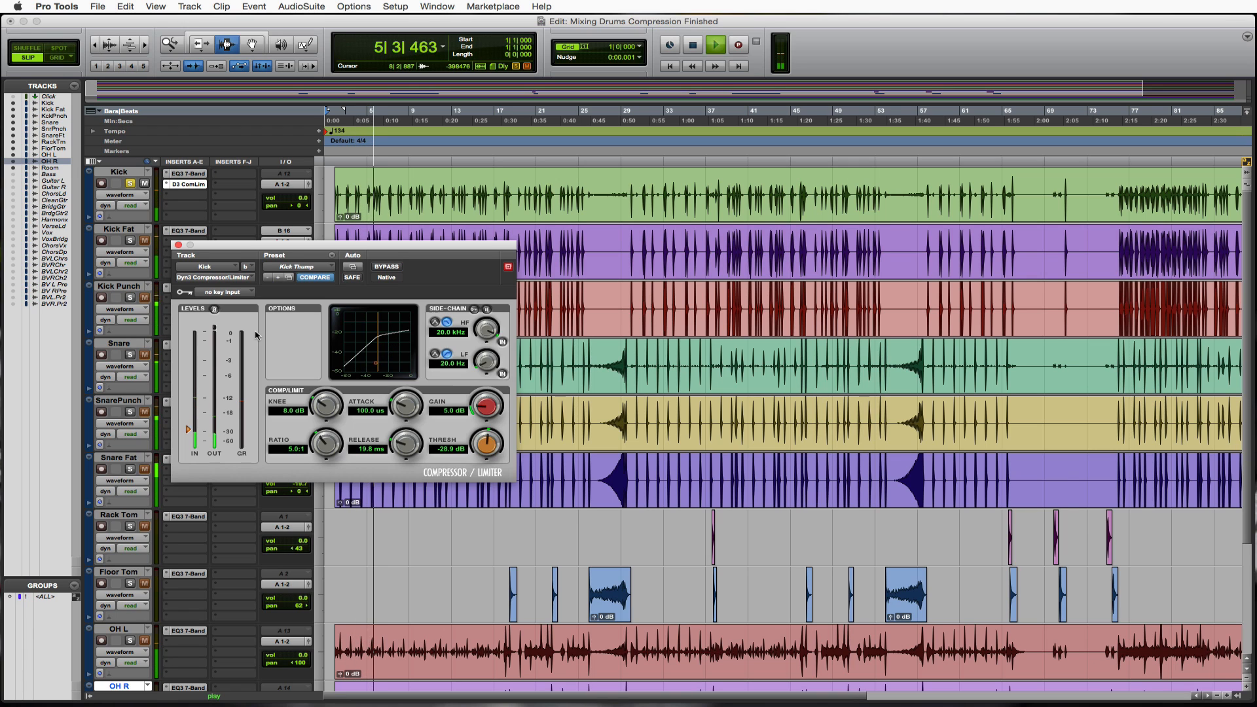
drag(404, 443, 402, 410)
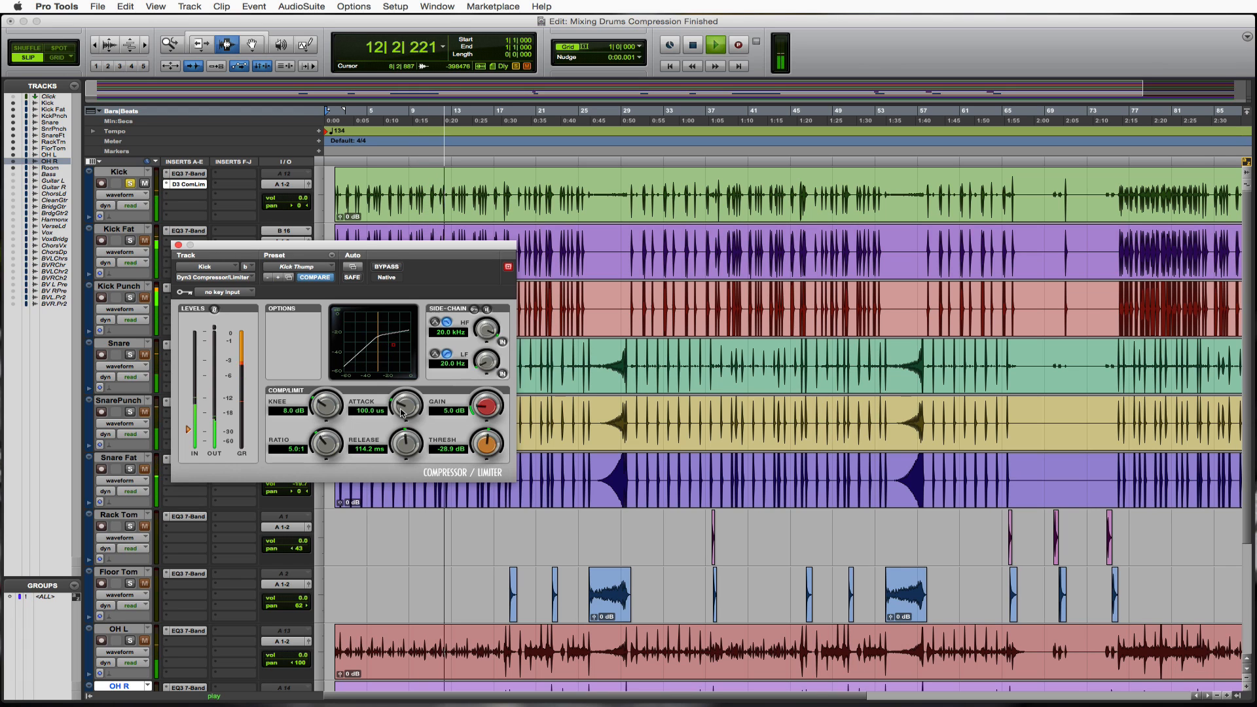
key(space)
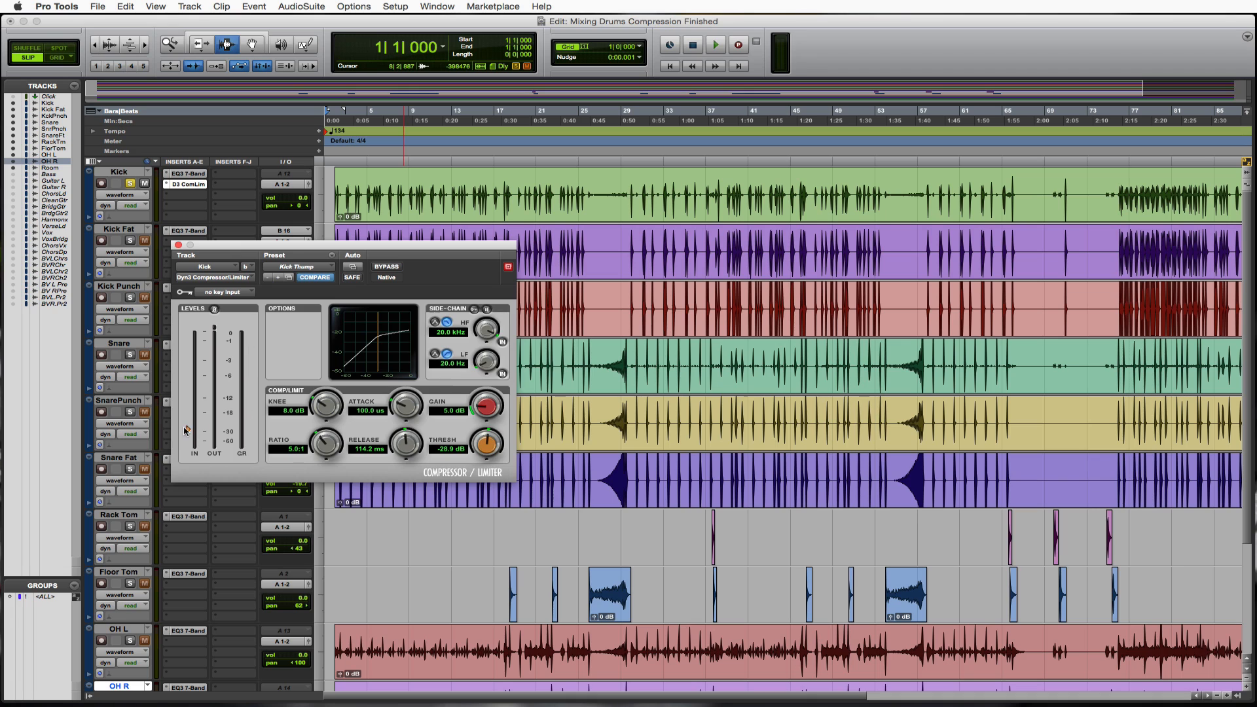
Set the Kick compressor's threshold to -23.7 dB and its release to 139.6 ms during playback, and close the plug-in.
drag(189, 432, 190, 424)
key(space)
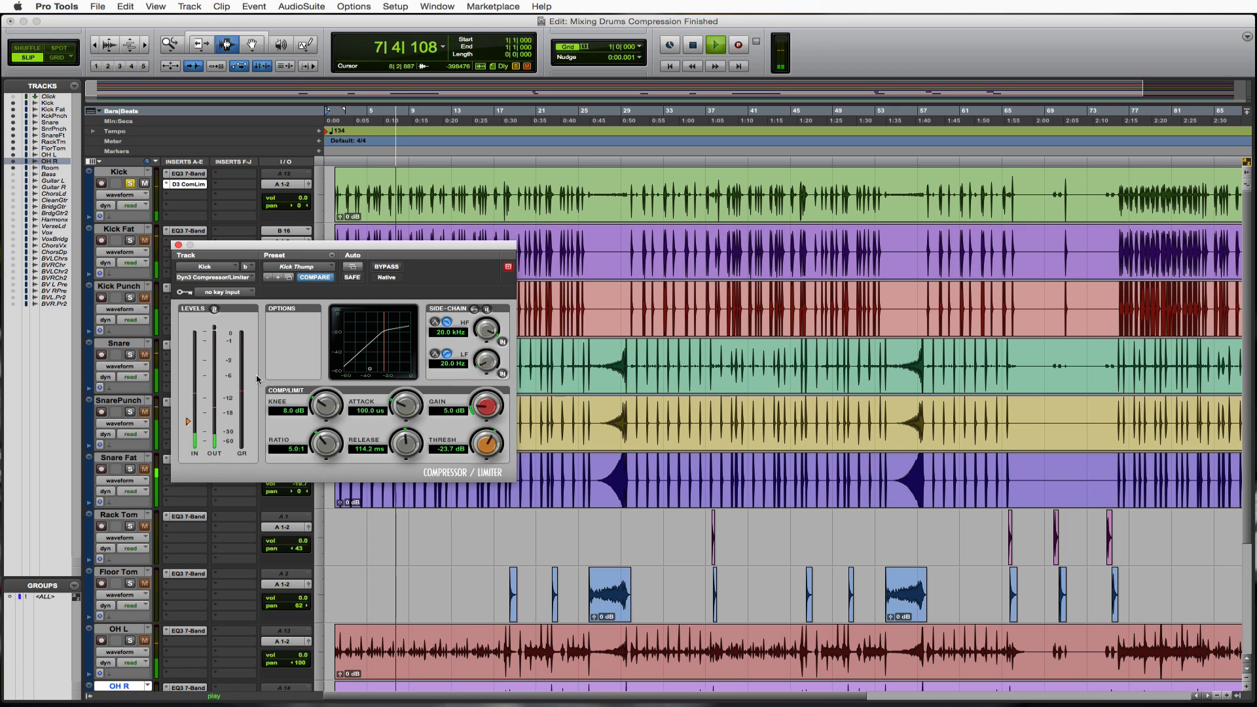
drag(397, 447, 396, 437)
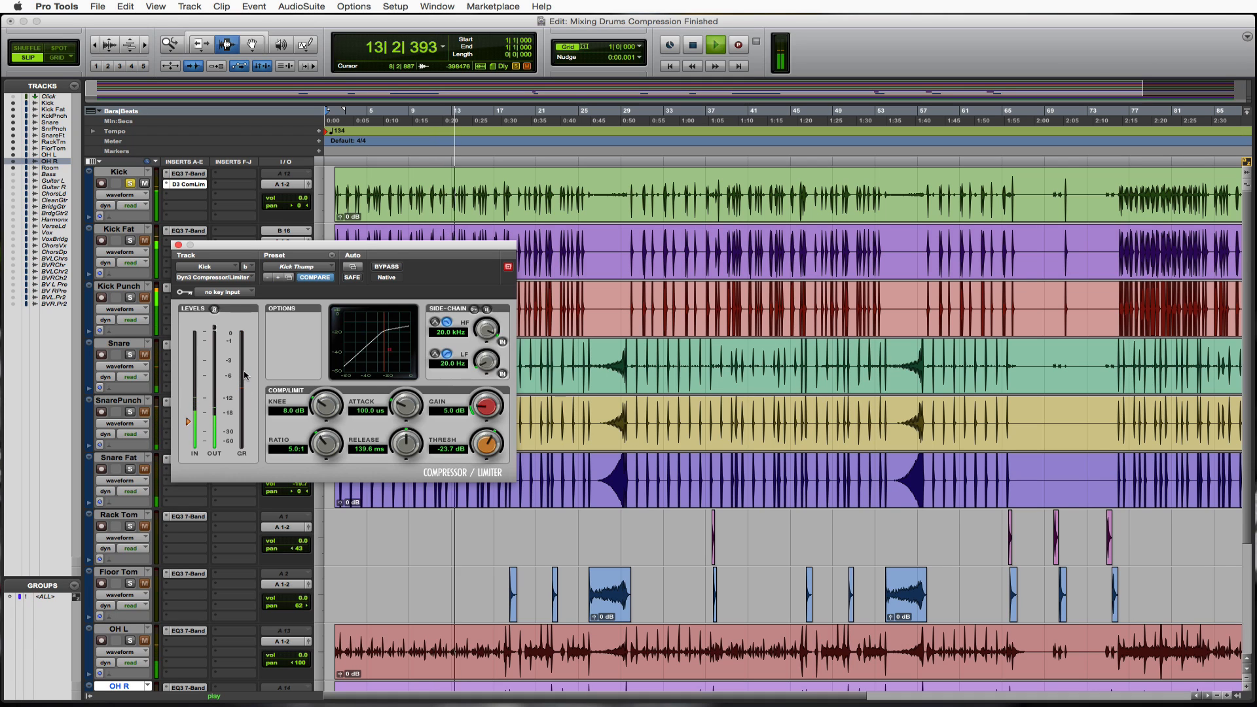
key(space)
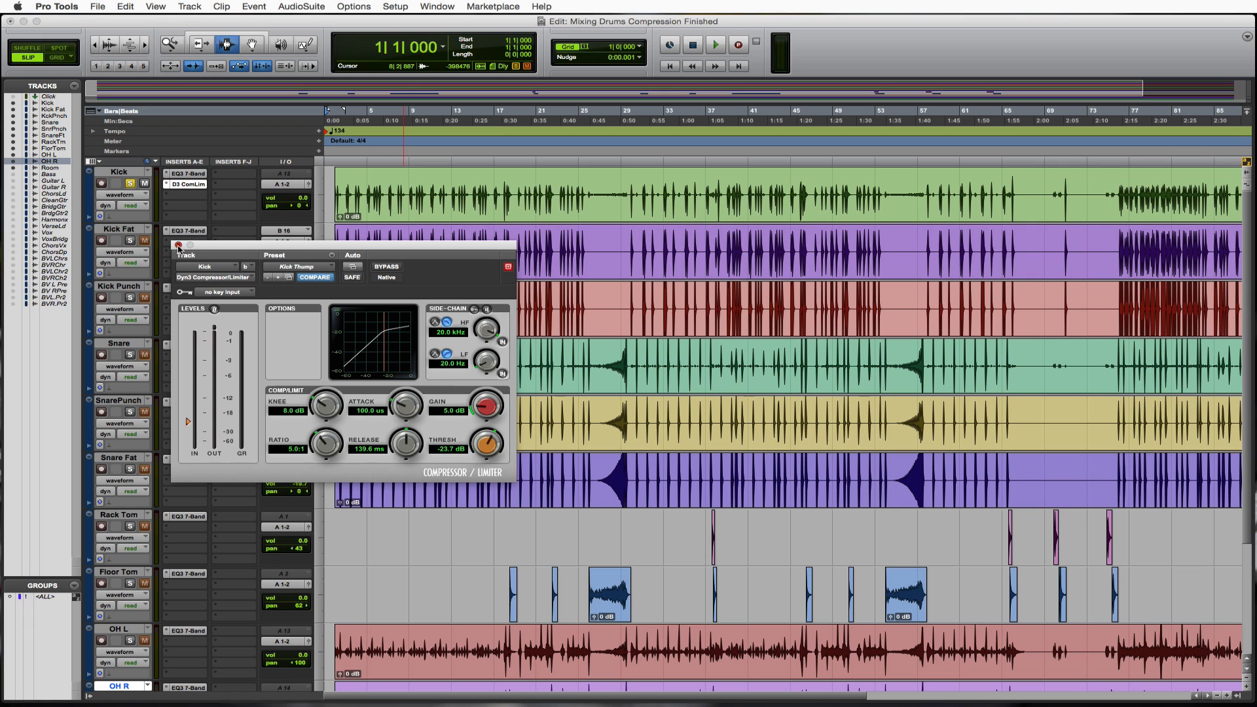
click(178, 245)
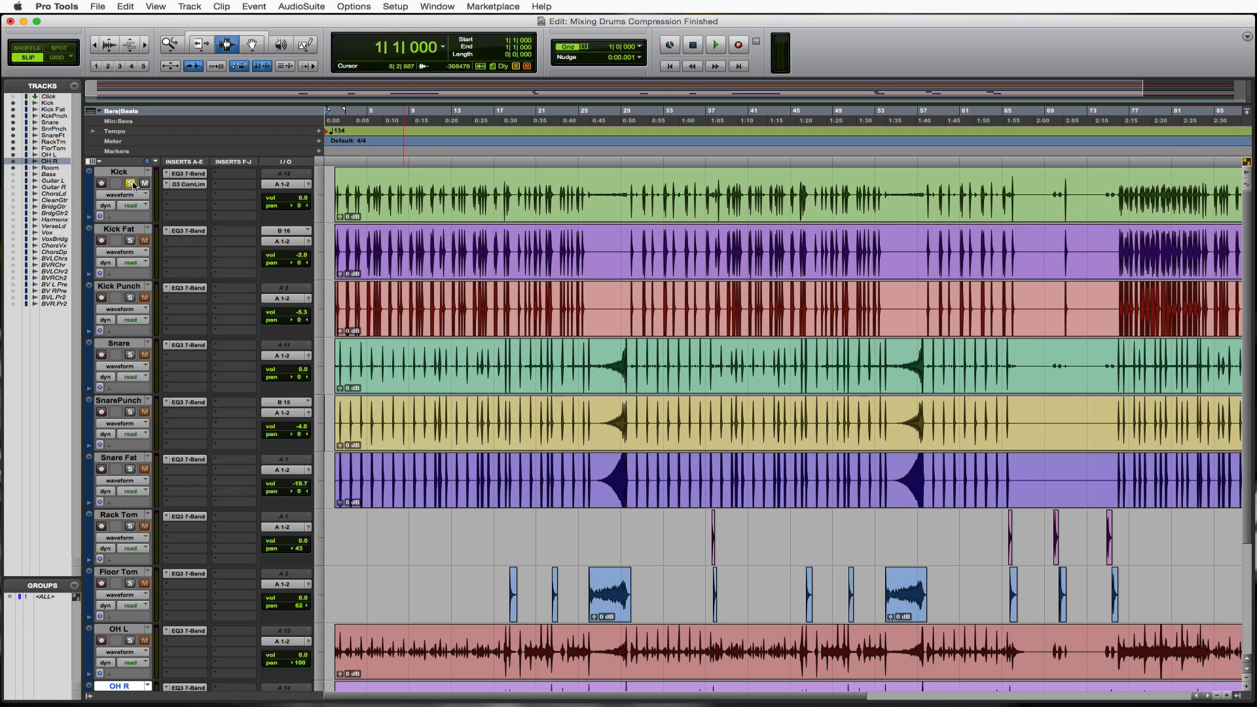
Reopen the Kick compressor clear of the track controls and pull the Kick track's volume down to minus infinity during playback.
click(188, 184)
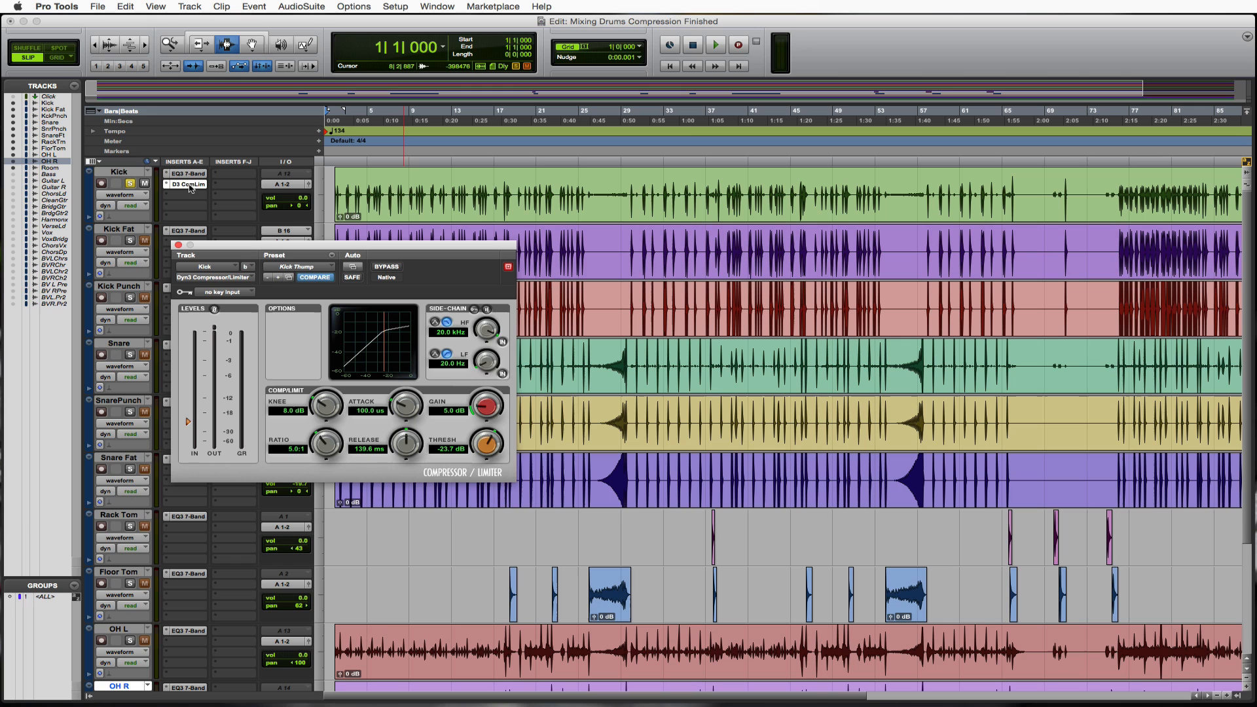
drag(237, 248, 507, 221)
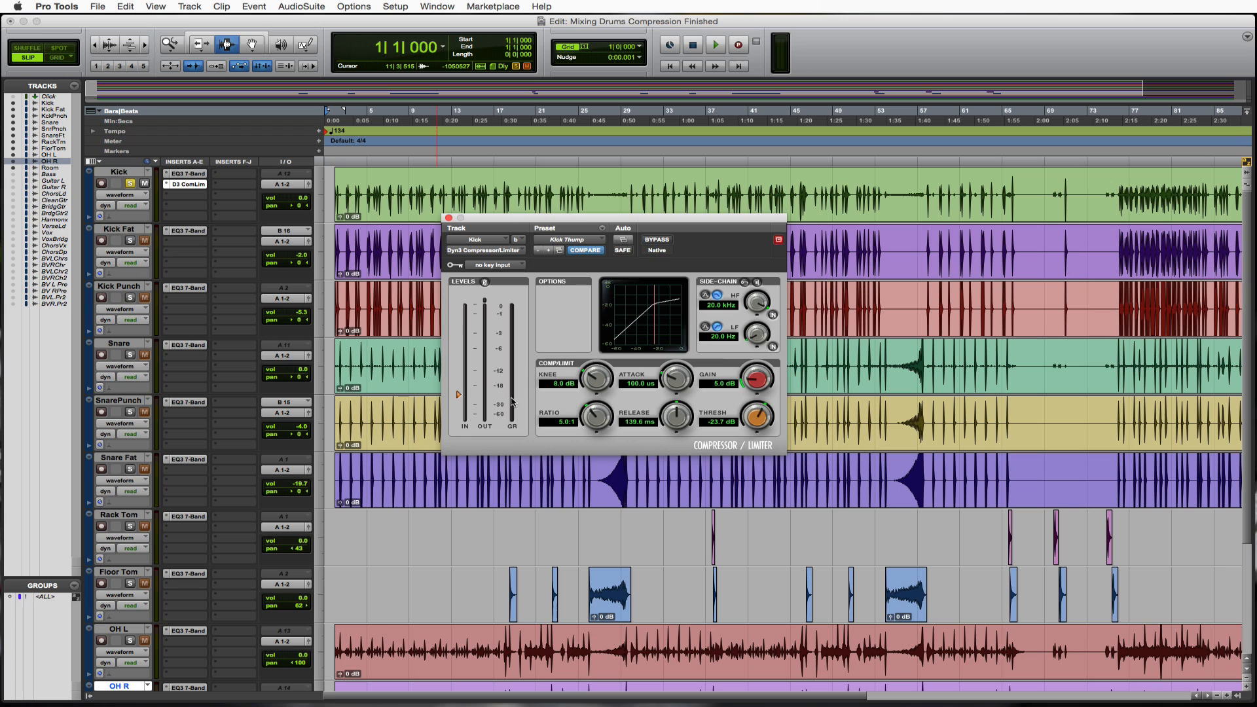
key(space)
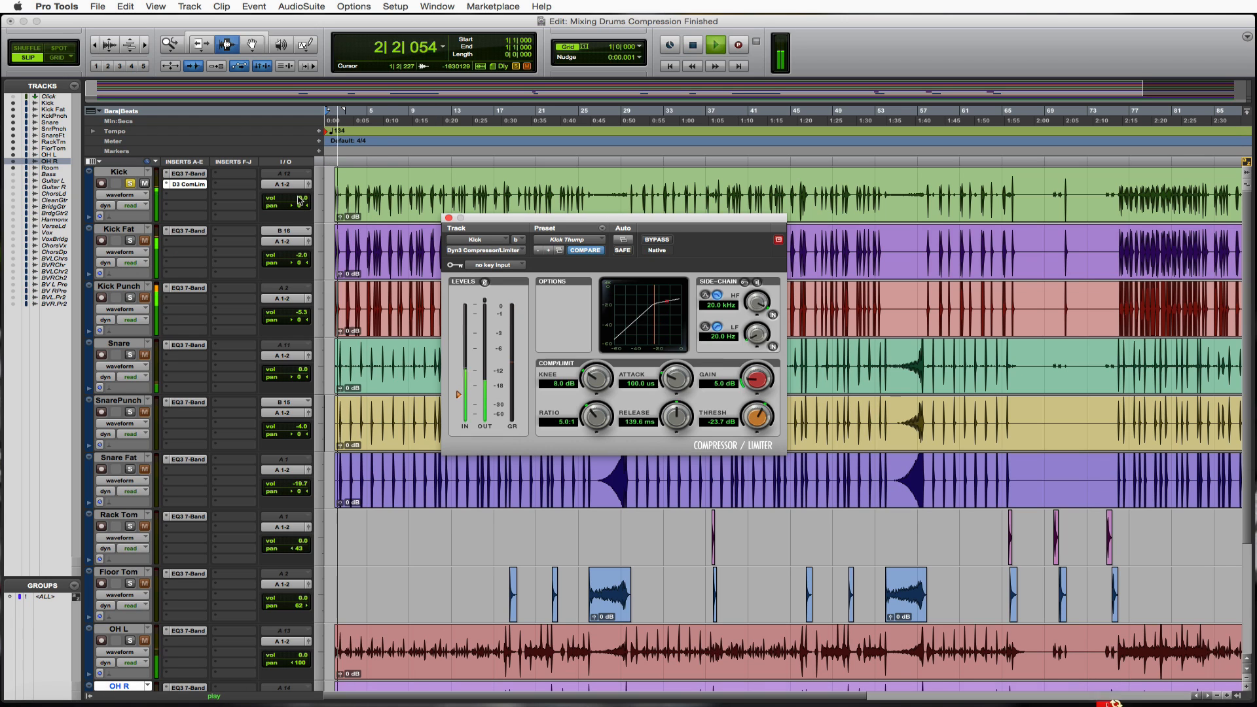
drag(300, 200, 292, 300)
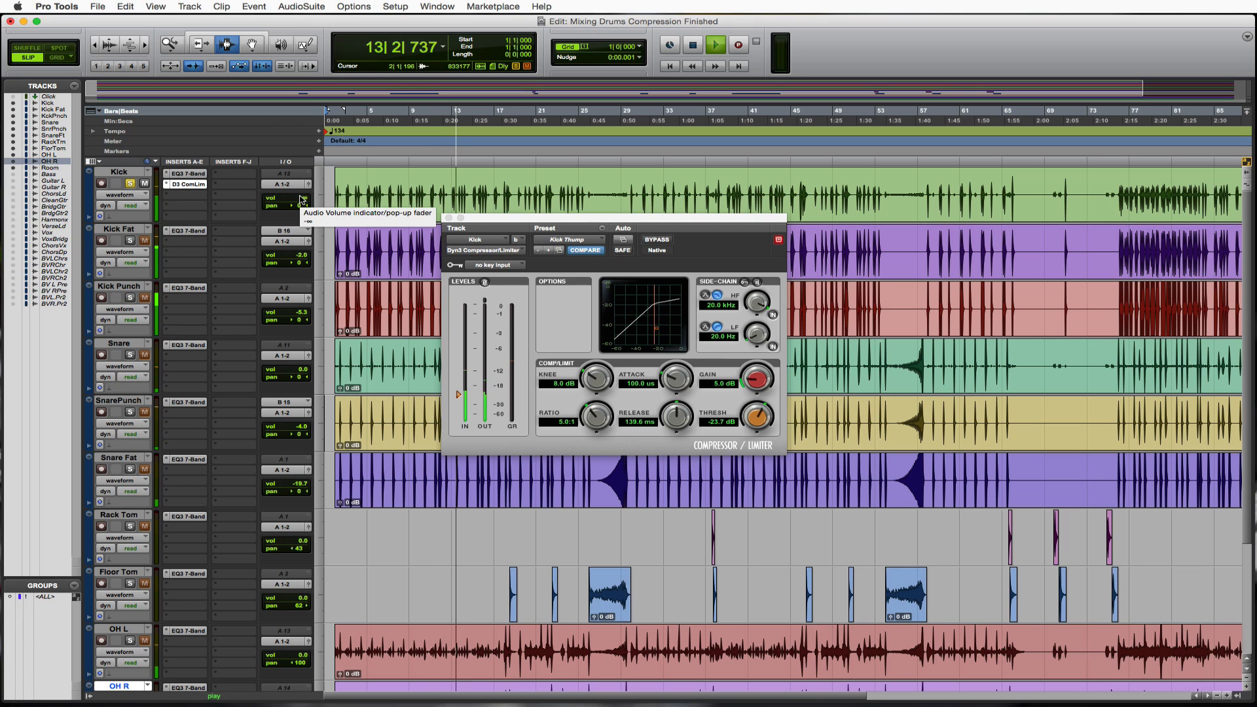
key(space)
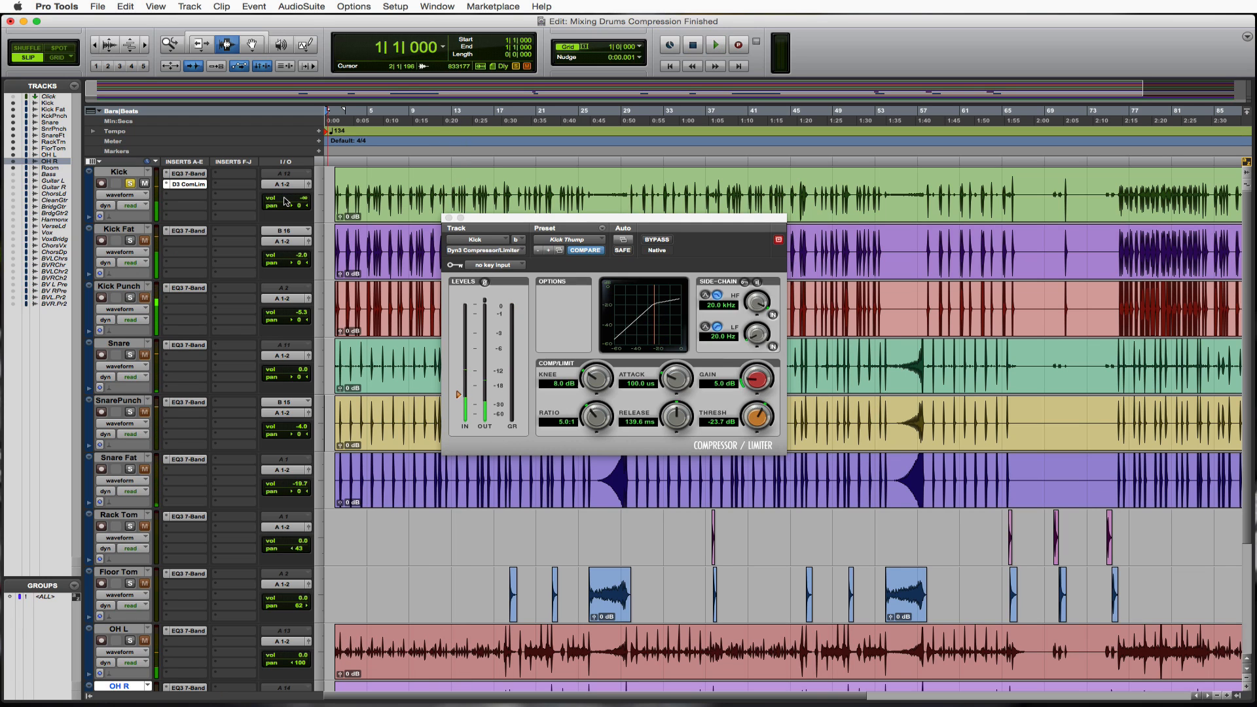
Switch the solo from Kick to Kick Fat and insert a Dyn3 Compressor/Limiter (mono) below Kick Fat's EQ.
click(130, 184)
click(130, 240)
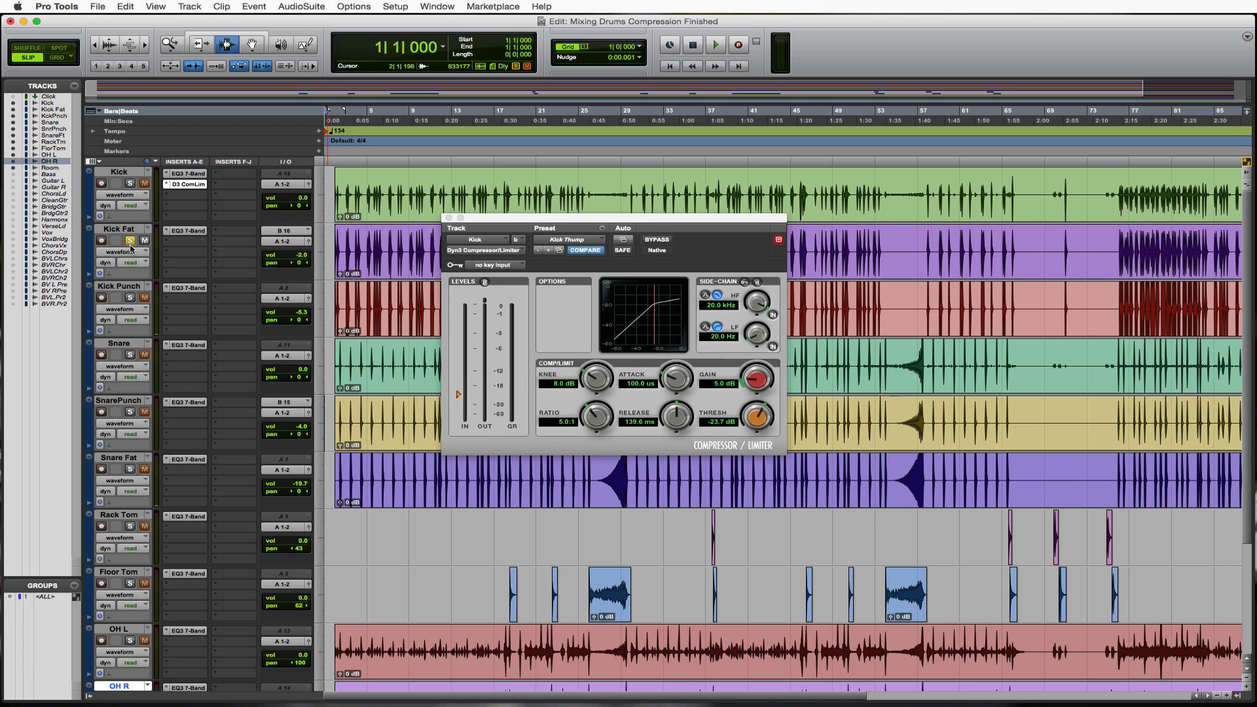
click(181, 246)
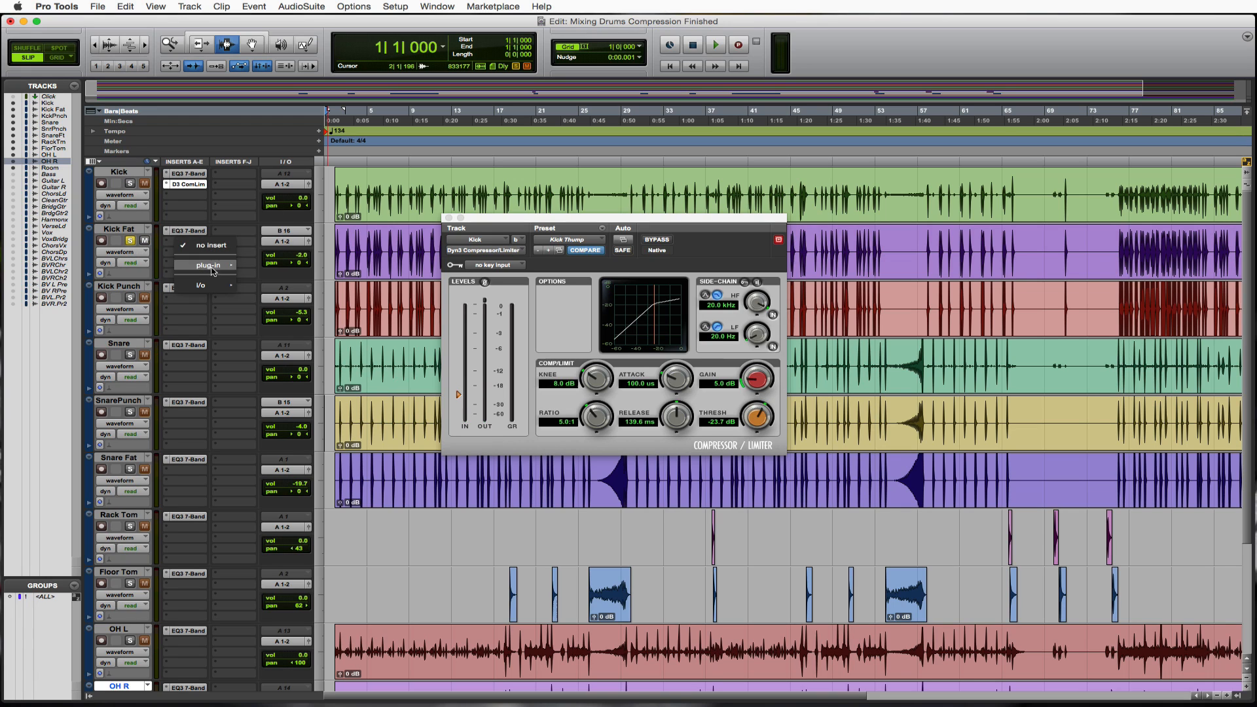
mouse_move(235, 269)
mouse_move(275, 279)
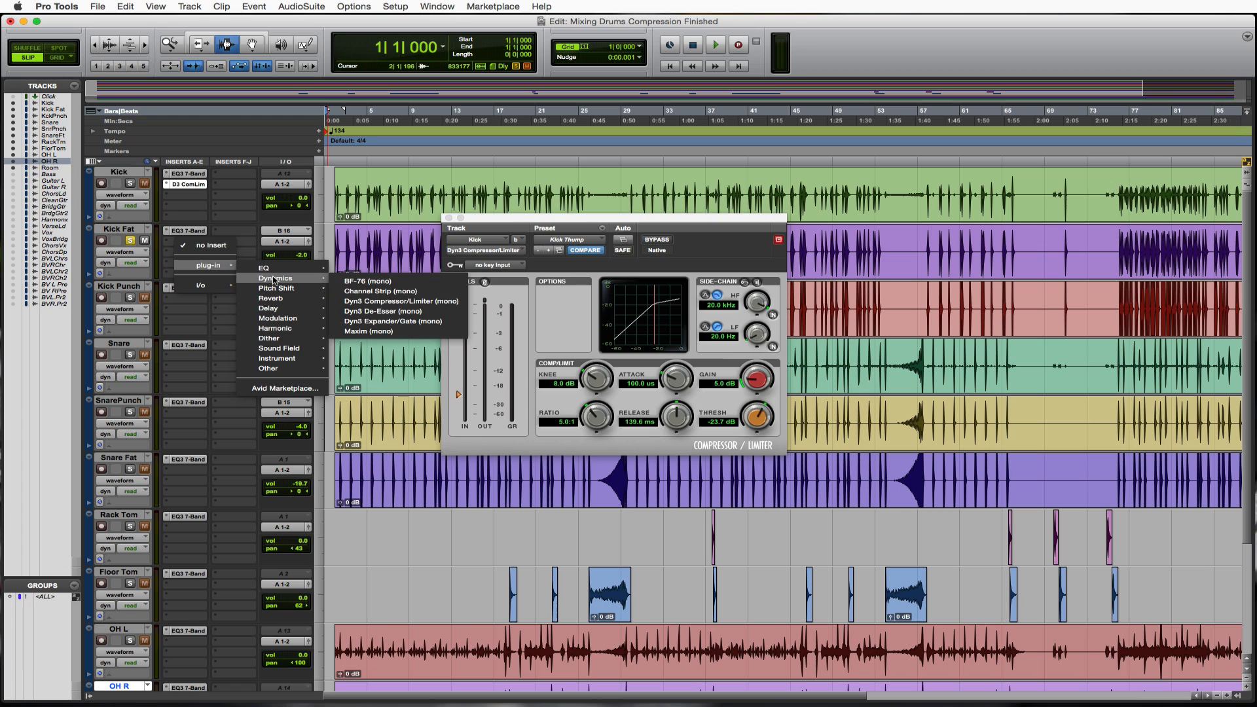
click(425, 302)
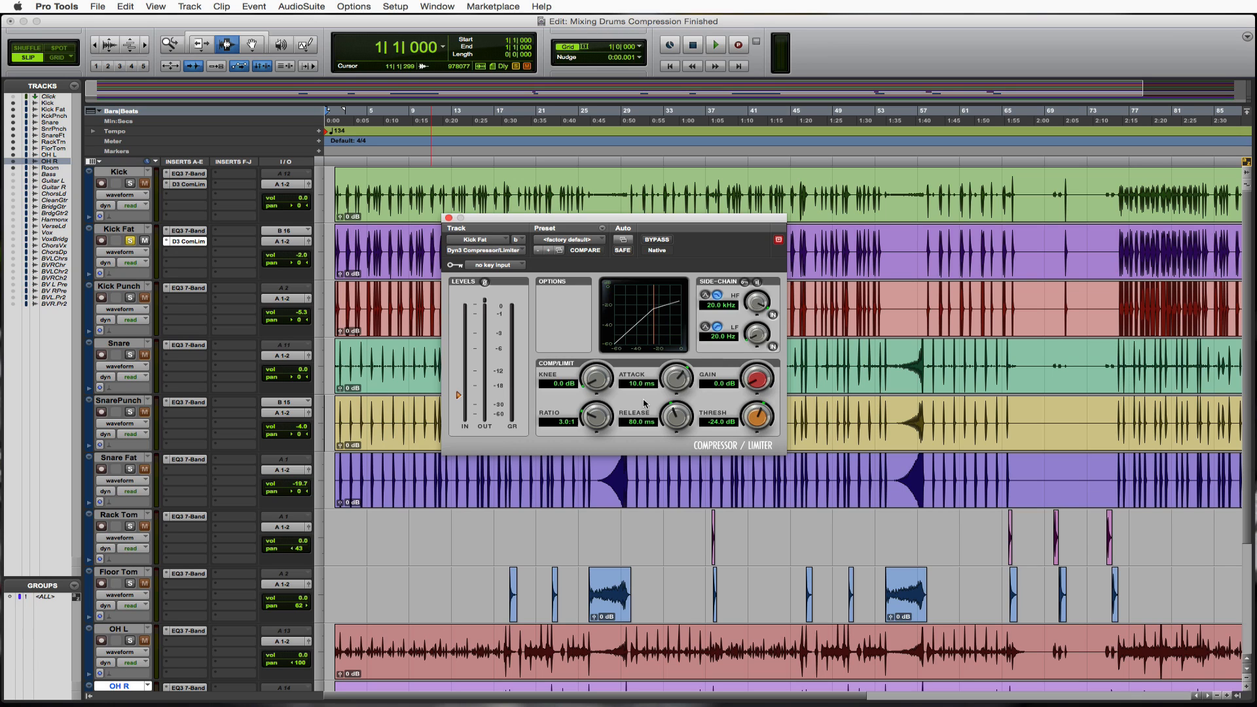
Audition Kick Fat and set its compressor to a 2.1:1 ratio, 209.4 us attack and 172.6 ms release.
key(space)
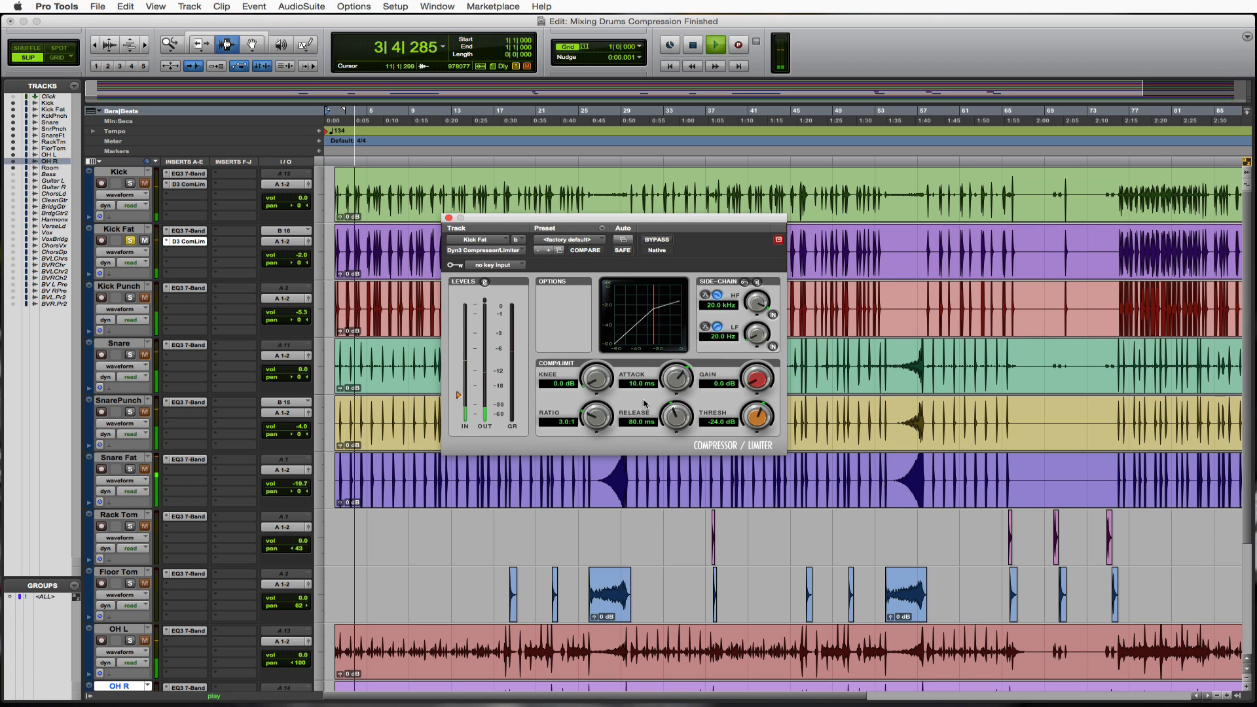
key(space)
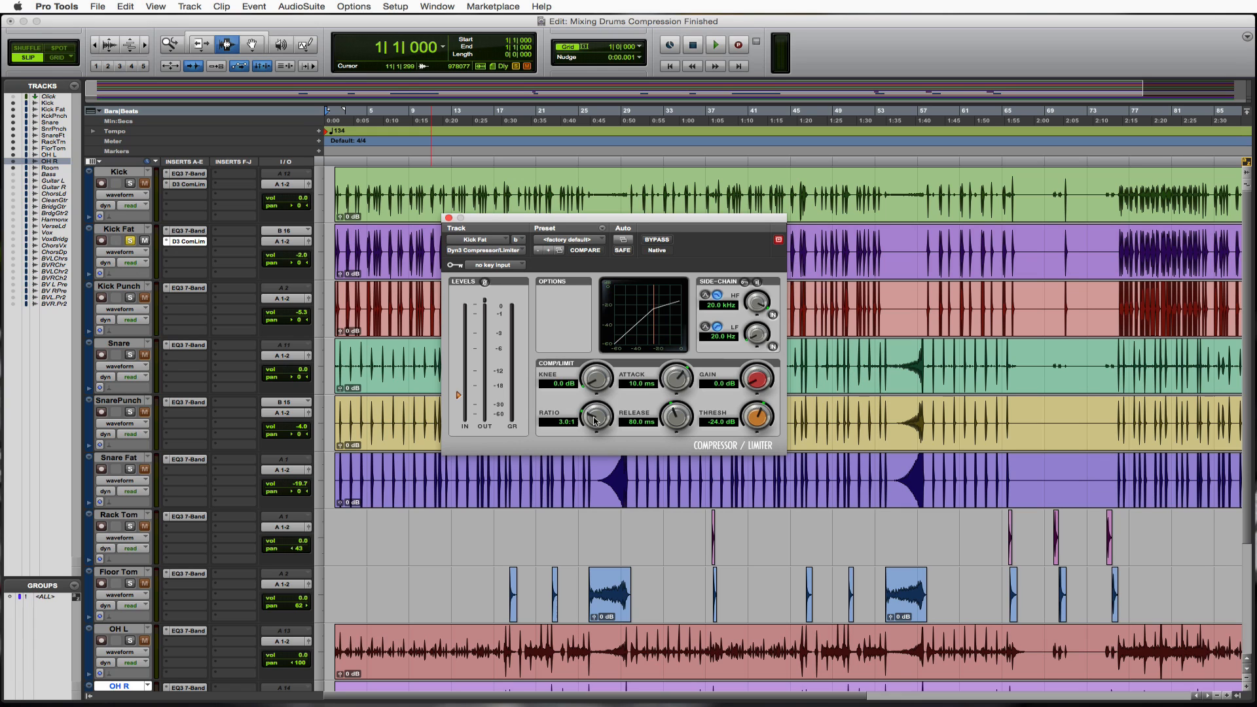
drag(595, 422, 591, 437)
drag(677, 406, 678, 462)
drag(674, 401, 674, 401)
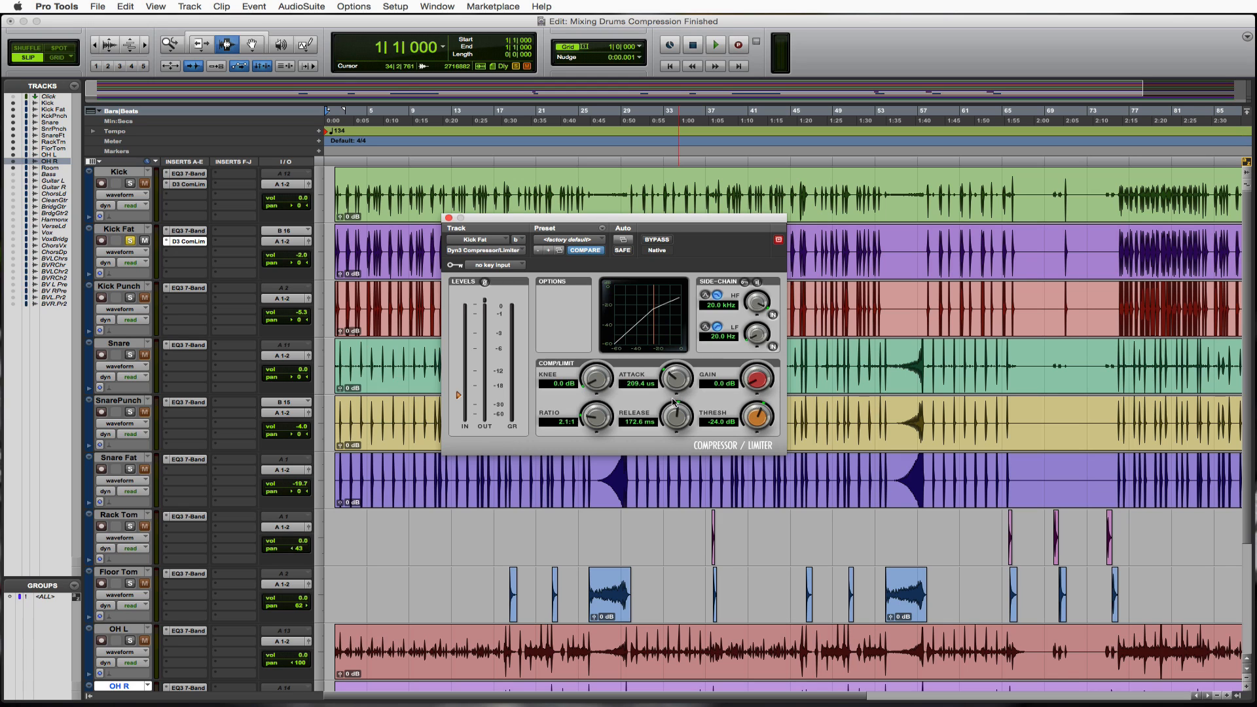
Audition the compressed Kick Fat track from just before its first hit, toggling the compressor's bypass on and off.
key(space)
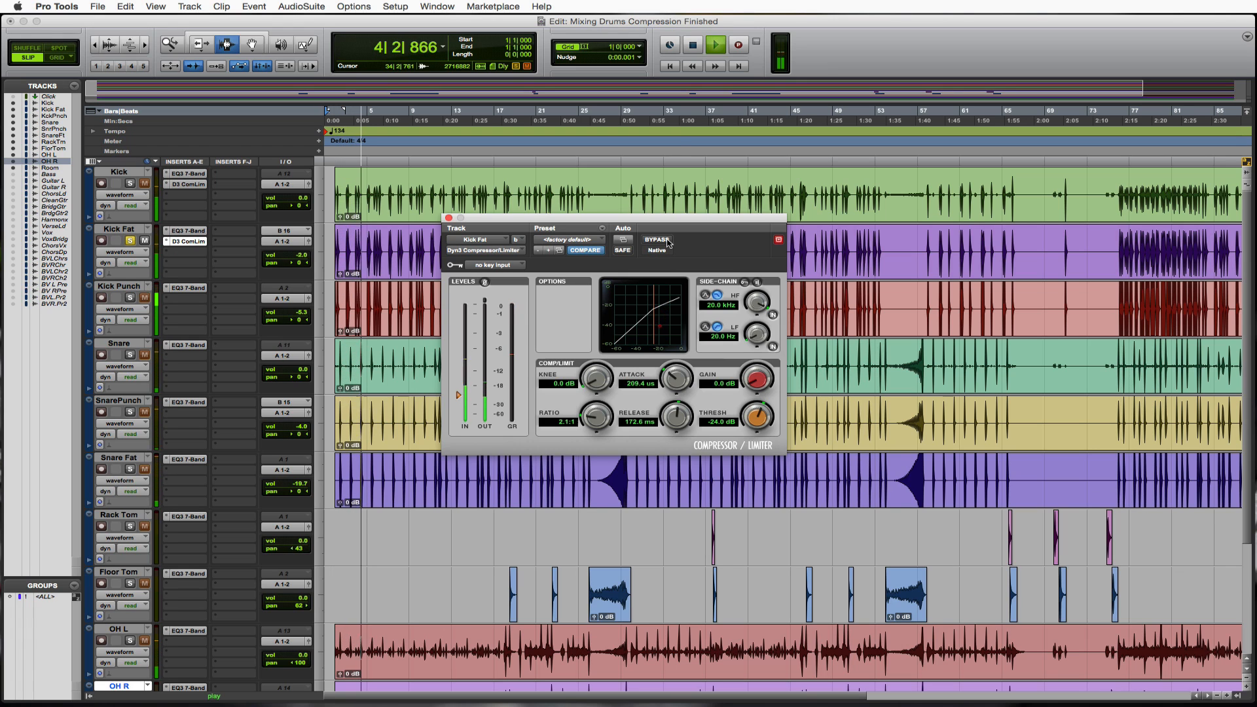
key(space)
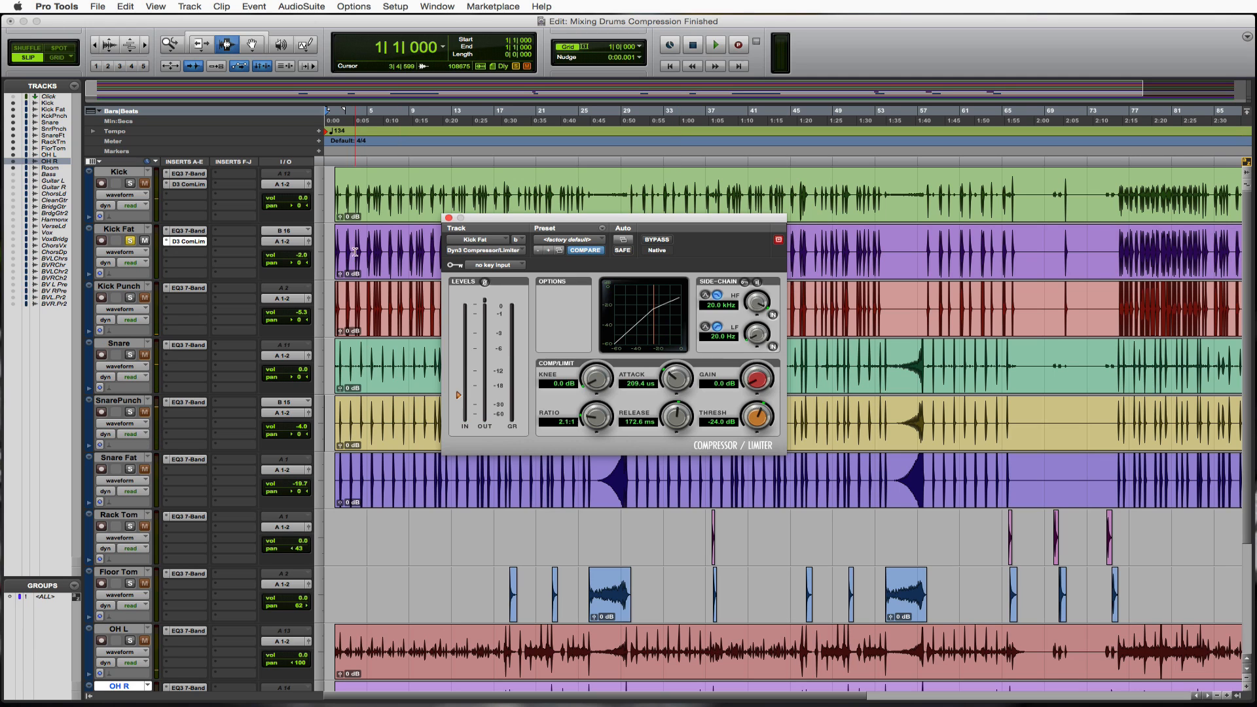
click(333, 252)
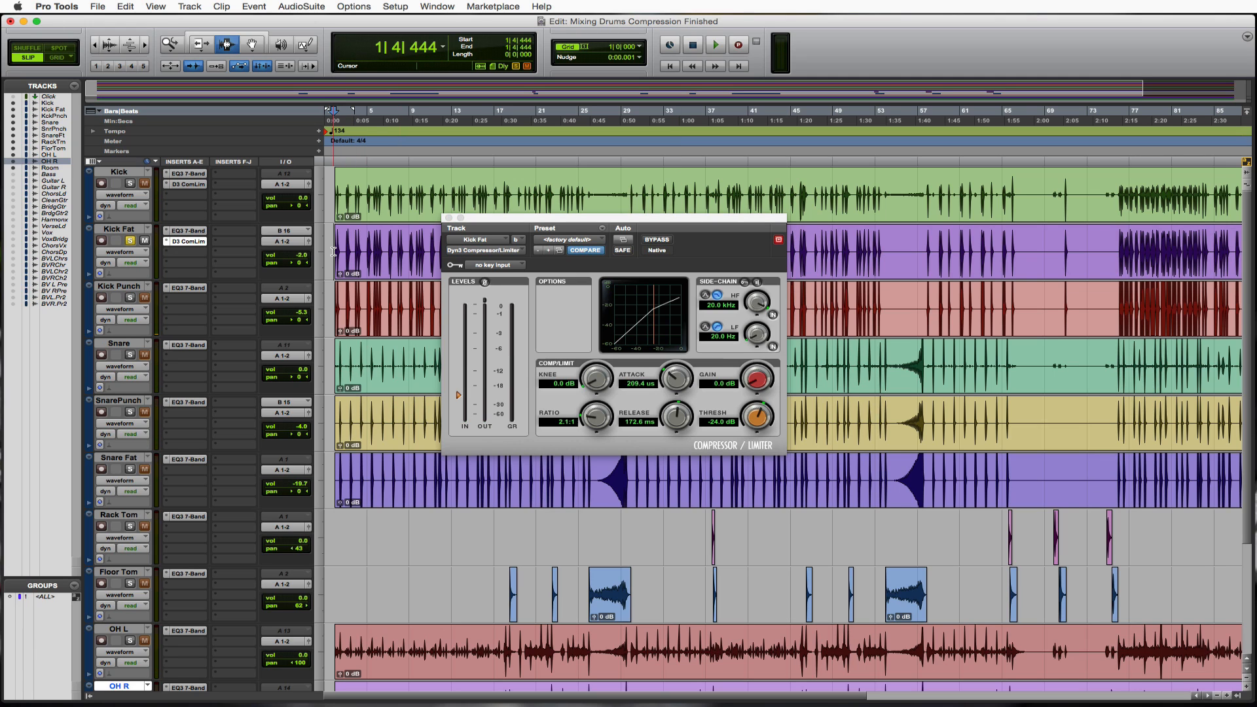
click(656, 240)
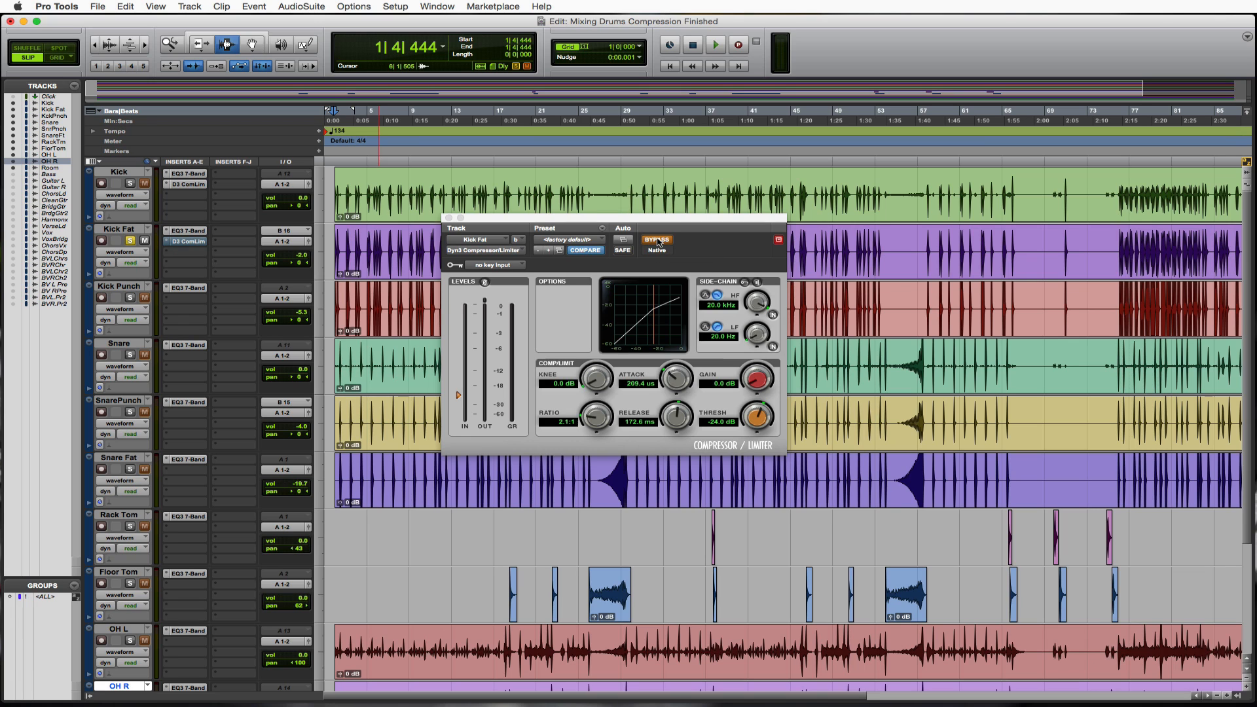
click(656, 240)
key(space)
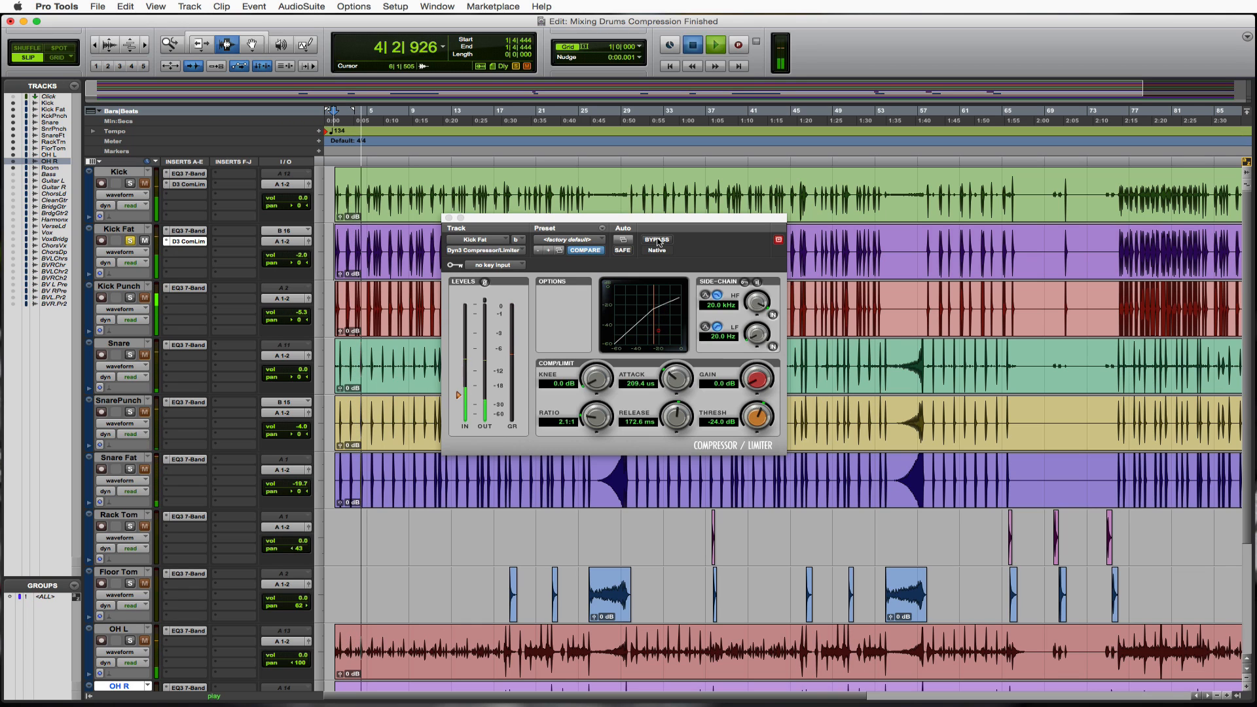
key(space)
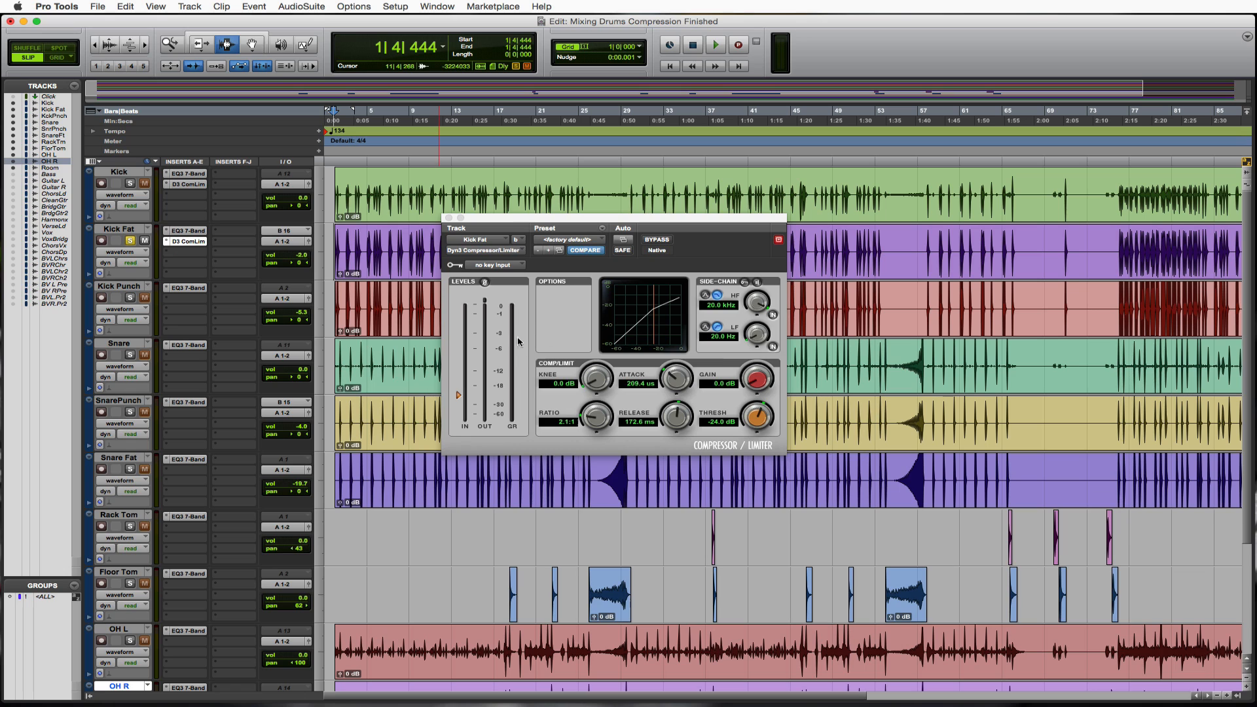
key(space)
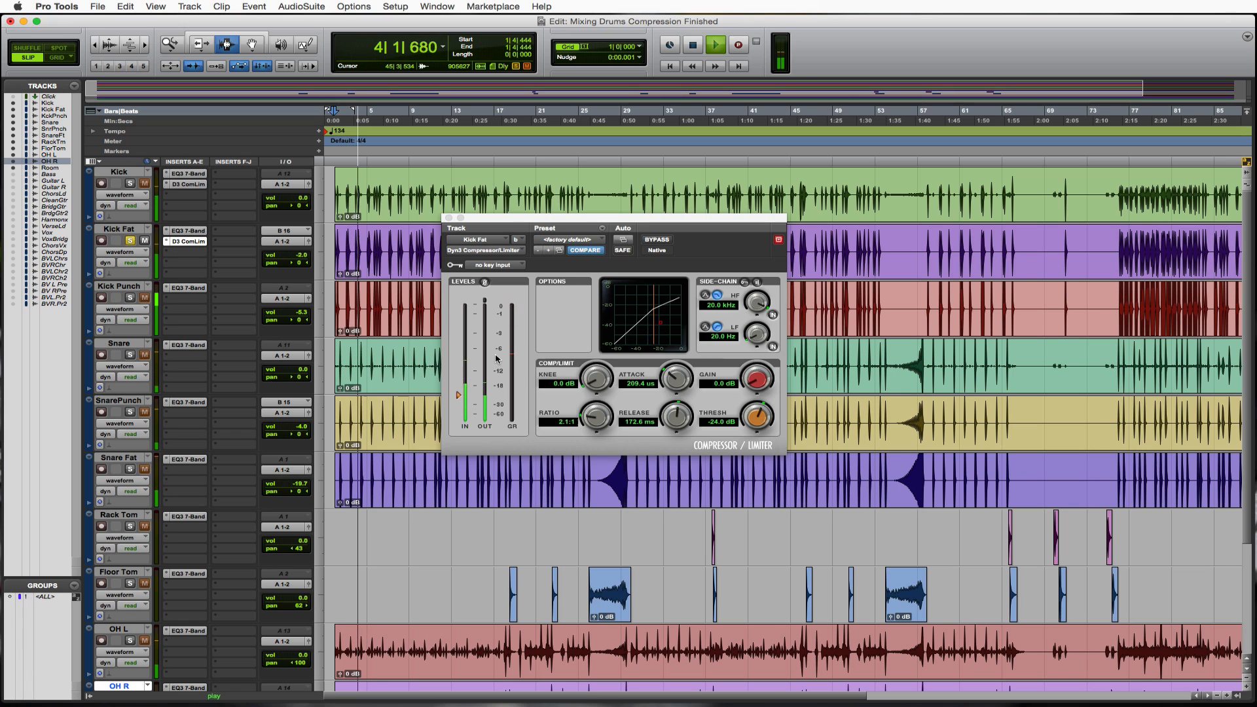
Set the Kick Fat compressor's gain to 5.1 dB, audition it and close its window.
key(space)
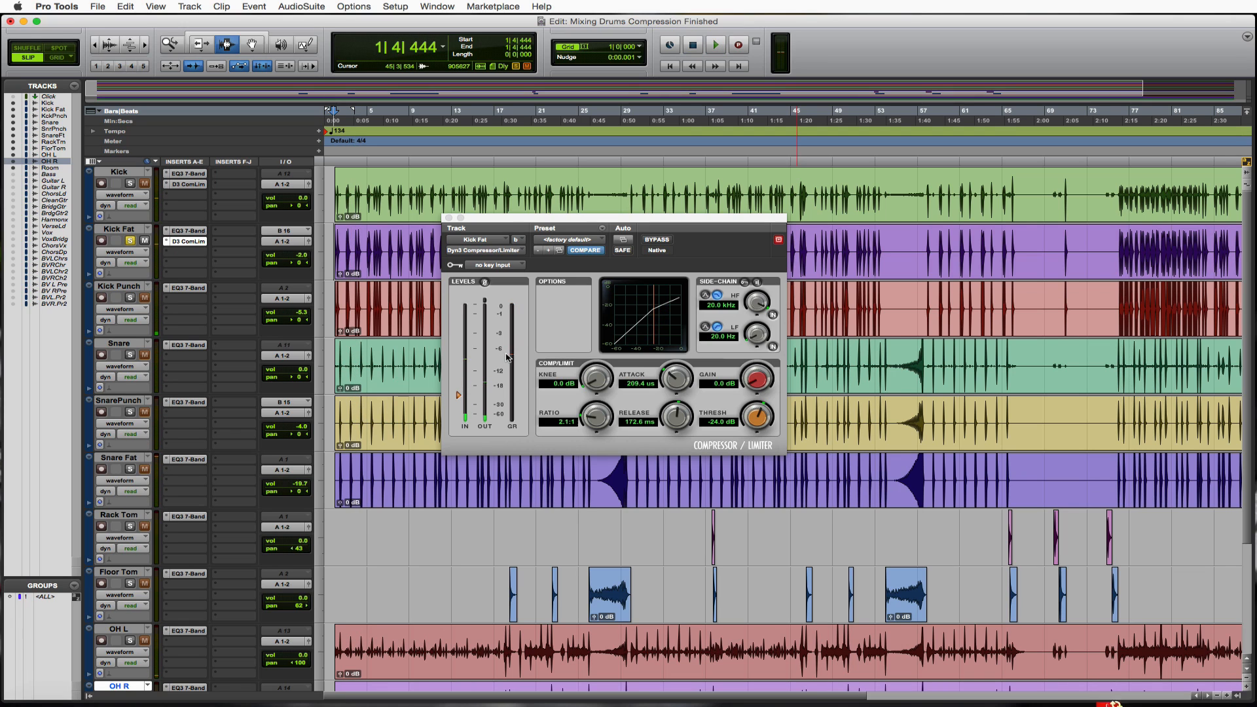
drag(757, 385, 749, 363)
key(space)
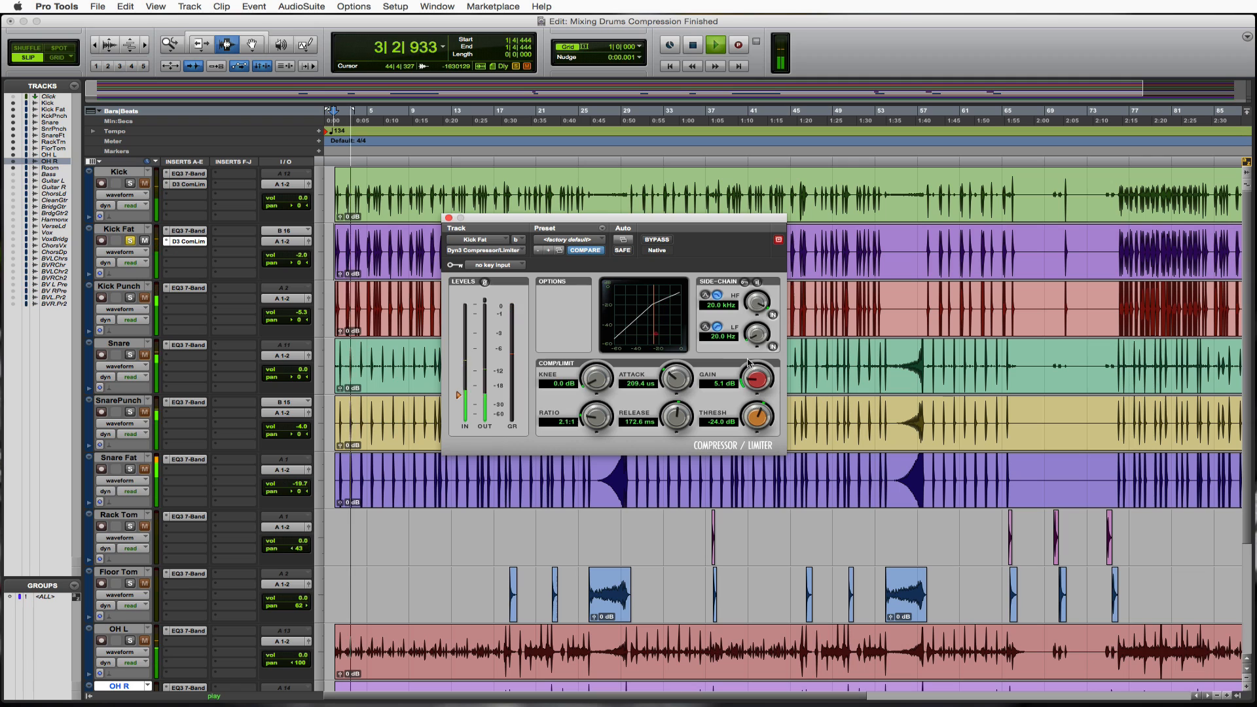
key(space)
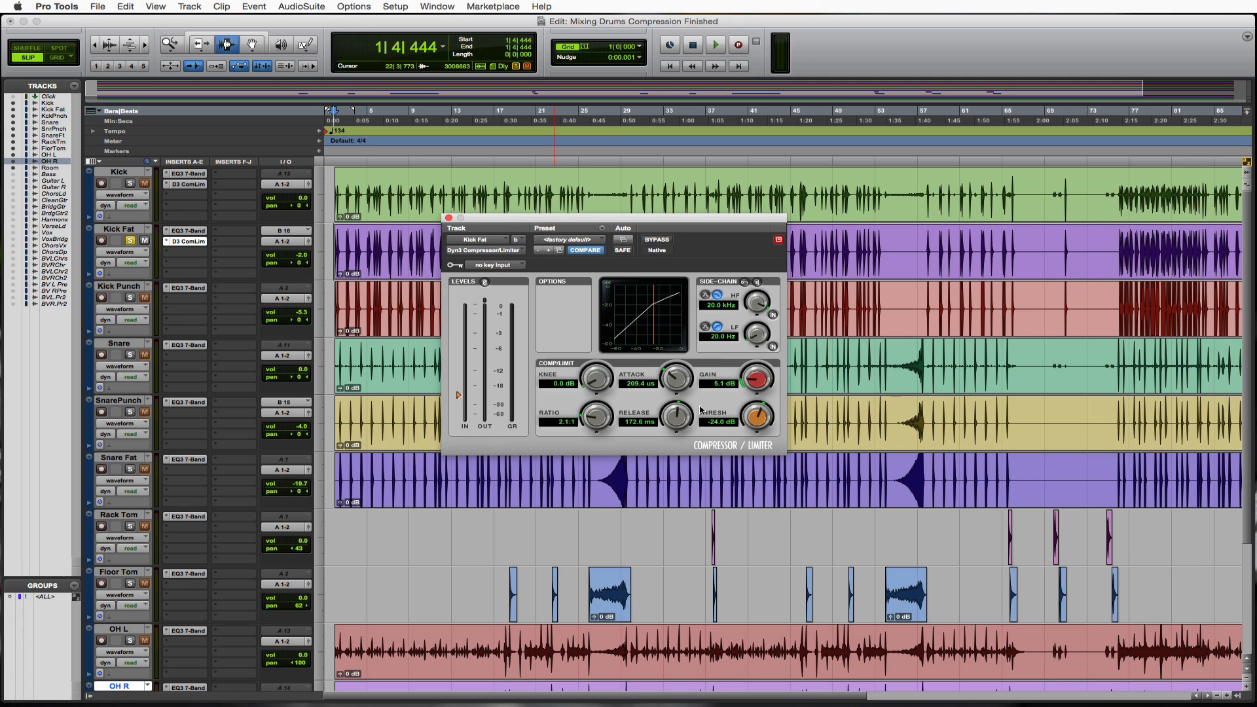
click(449, 218)
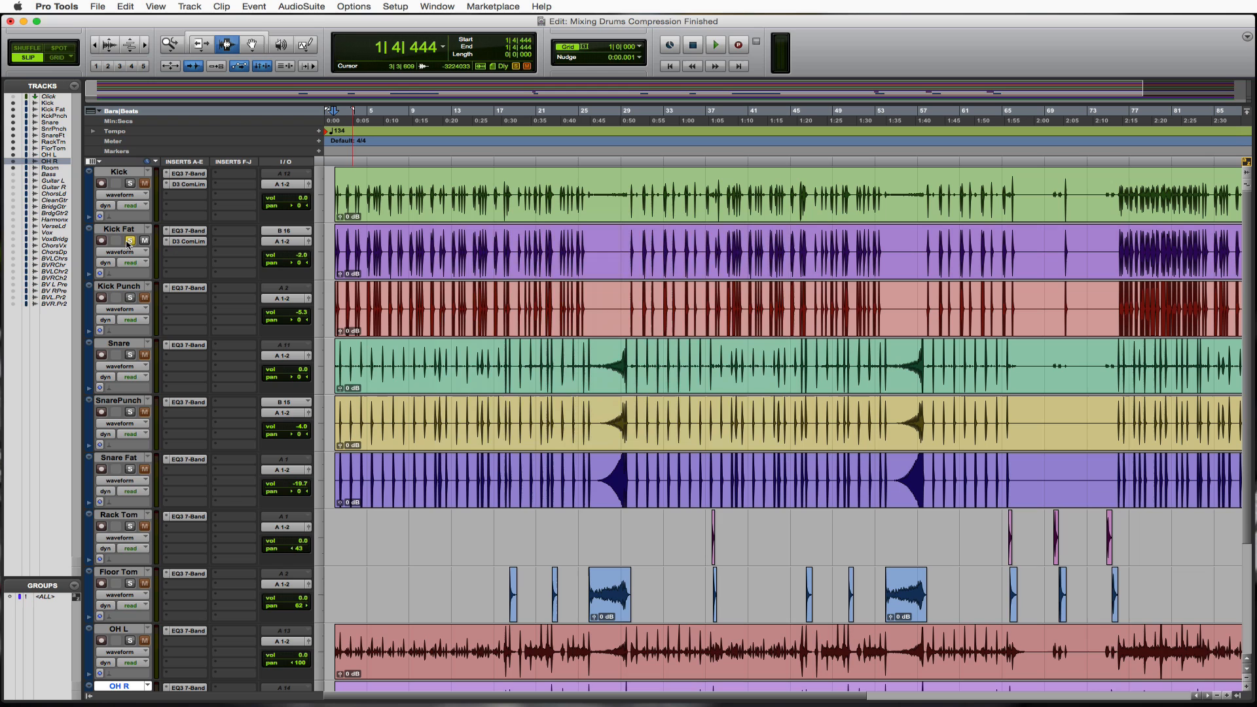
Switch the solo from Kick Fat to Kick Punch and insert a Dyn3 Compressor/Limiter (mono) below Kick Punch's EQ.
click(130, 240)
click(130, 297)
click(179, 300)
mouse_move(213, 322)
mouse_move(307, 337)
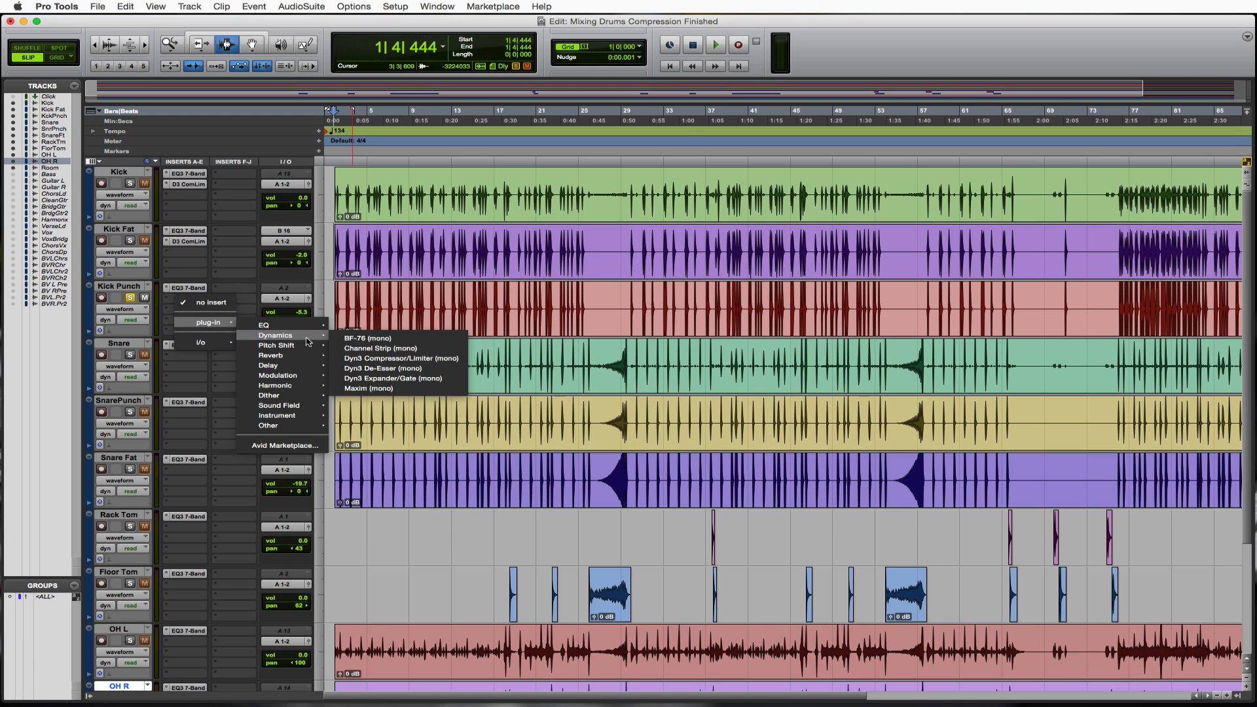
click(407, 359)
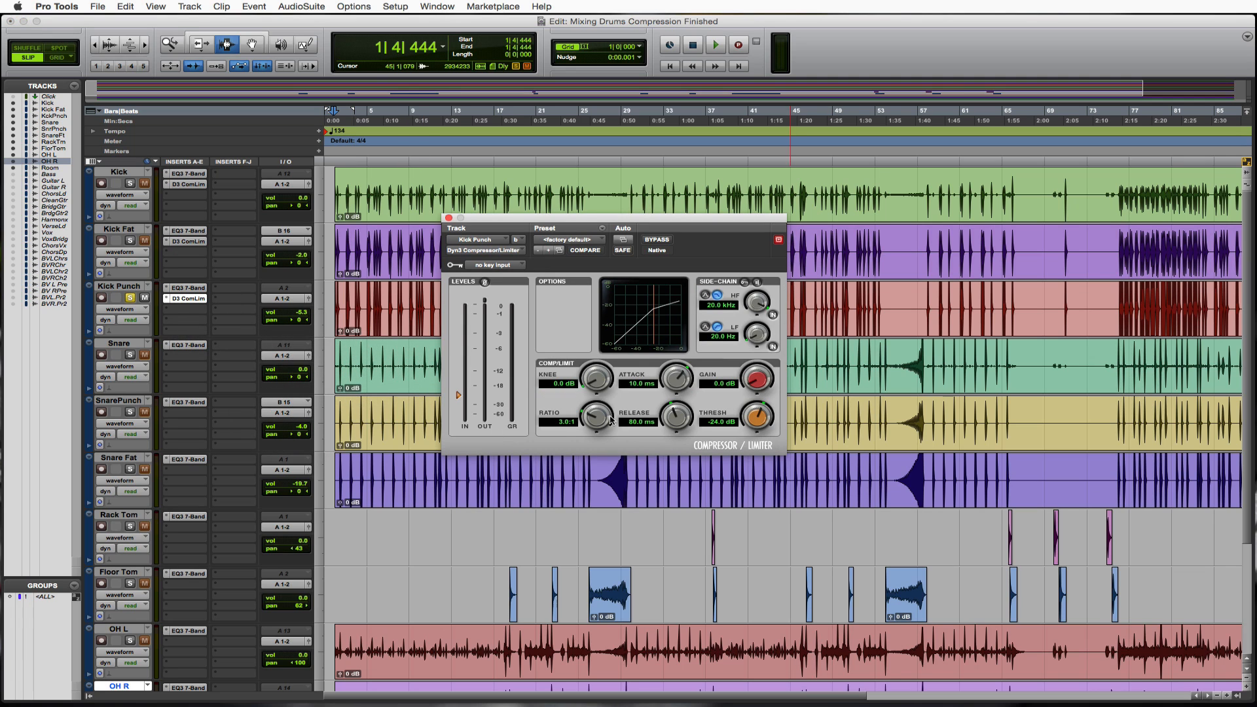
Audition Kick Punch and set its compressor to a 198.9 us attack, 218.0 ms release and 2.0:1 ratio.
key(space)
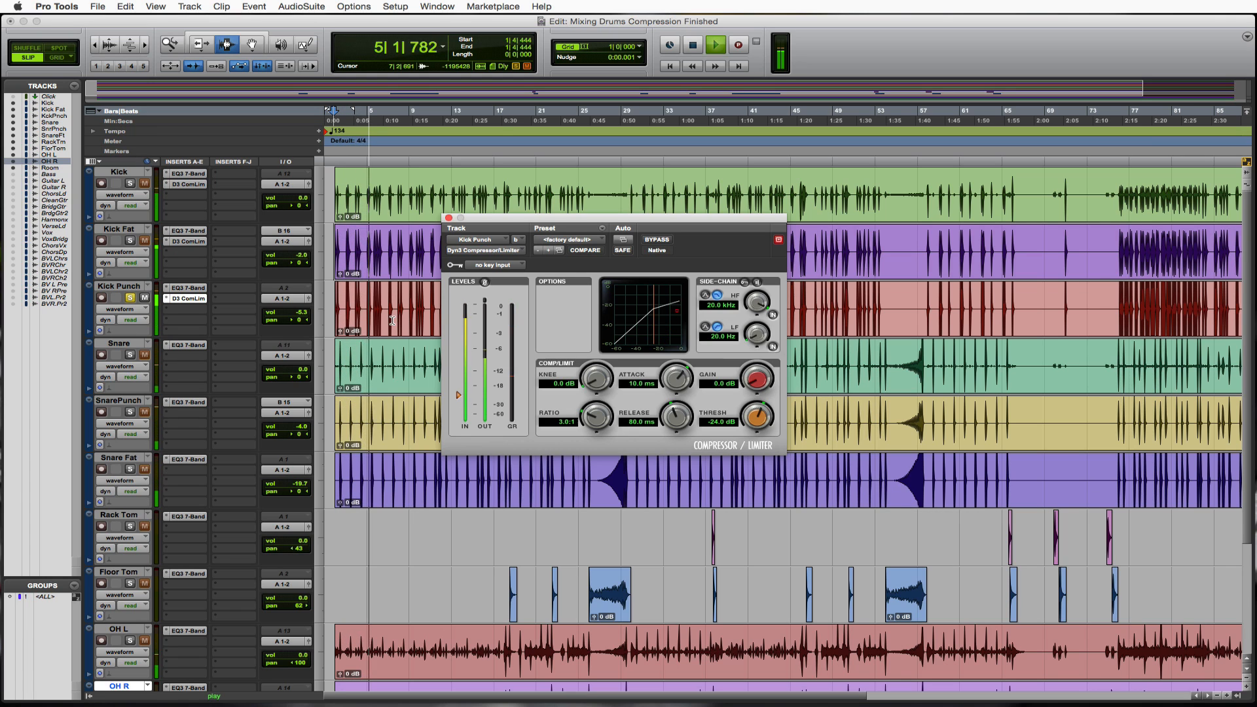
key(space)
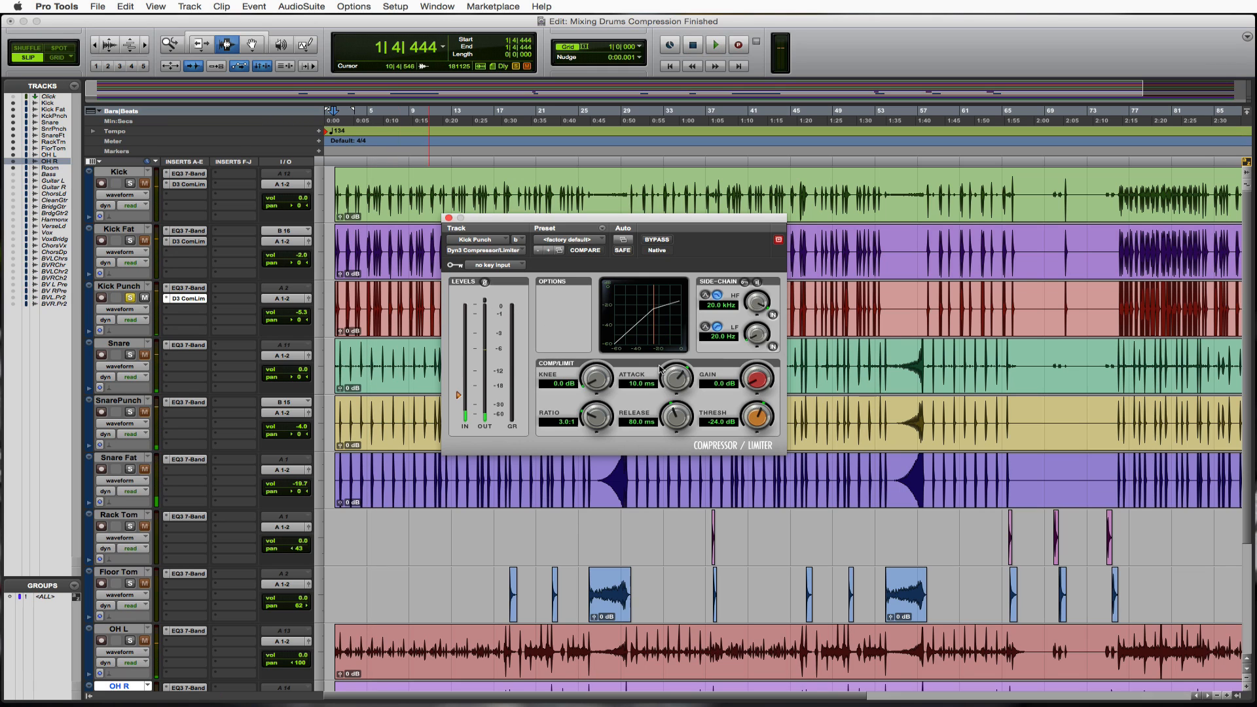
drag(683, 379, 681, 417)
drag(679, 424, 680, 417)
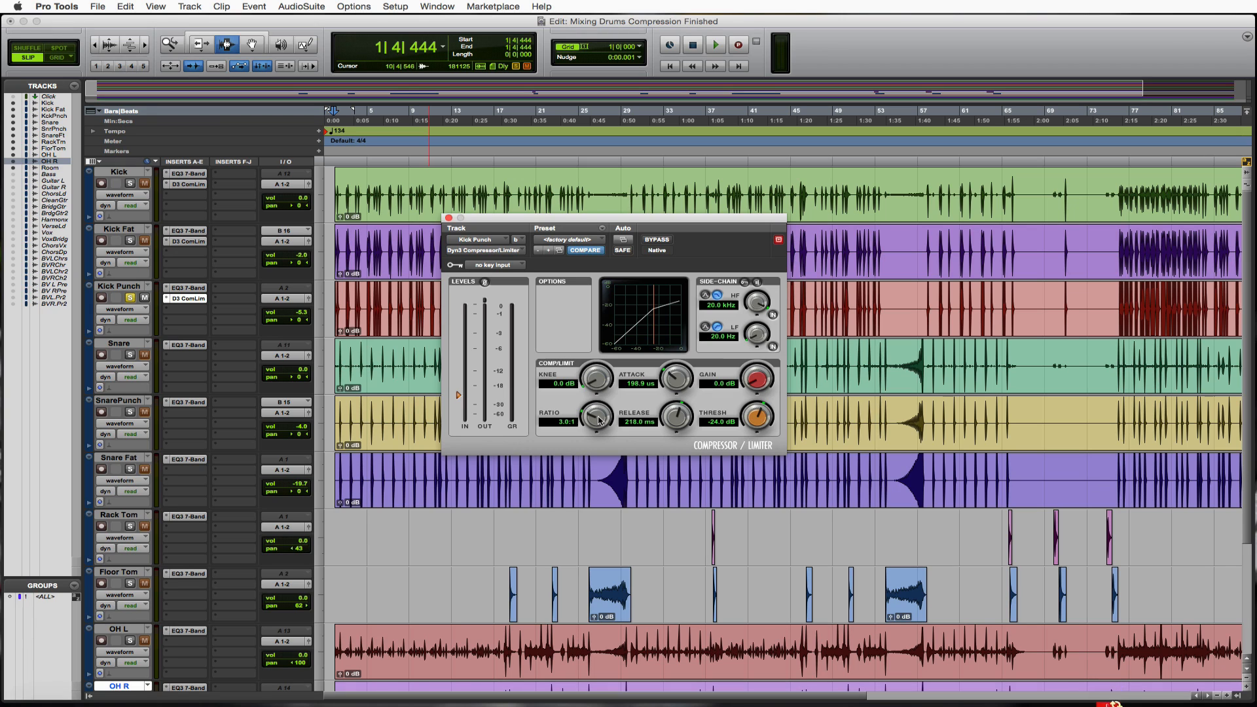
drag(596, 420, 596, 430)
Adjust the Kick Punch compressor's threshold to -5.9 dB while auditioning the track.
drag(758, 419, 761, 404)
key(space)
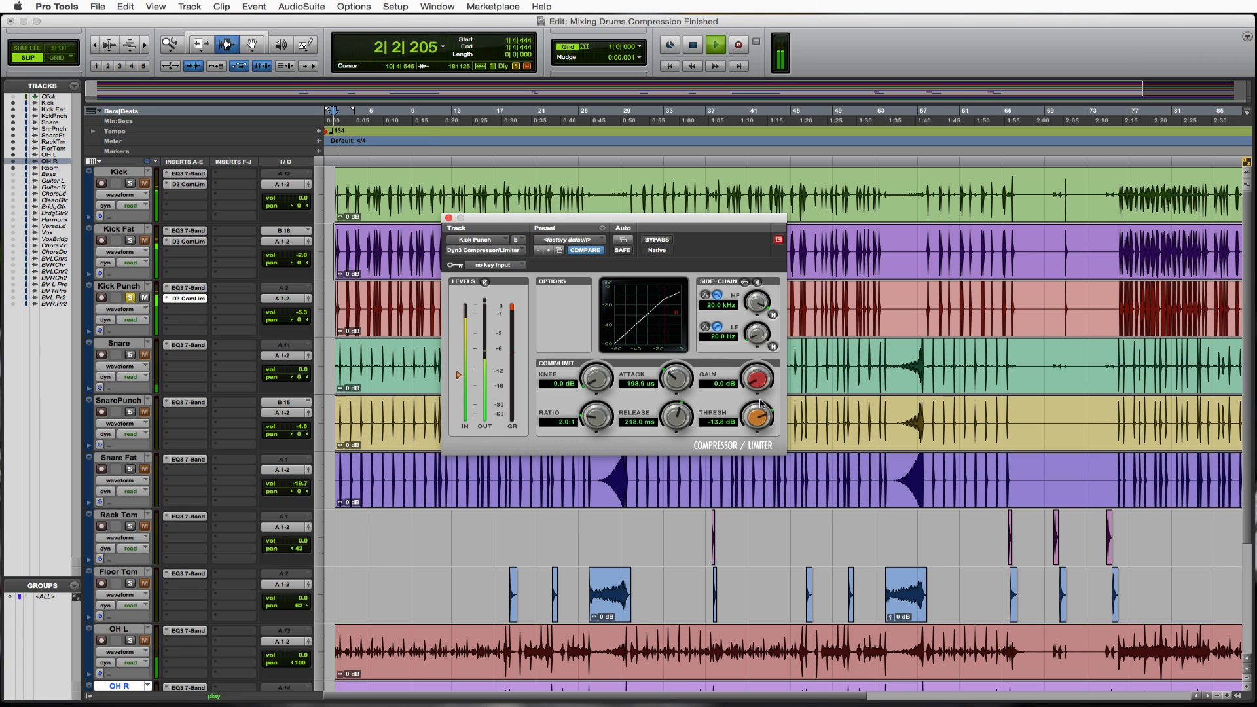
key(space)
drag(761, 418, 761, 399)
key(space)
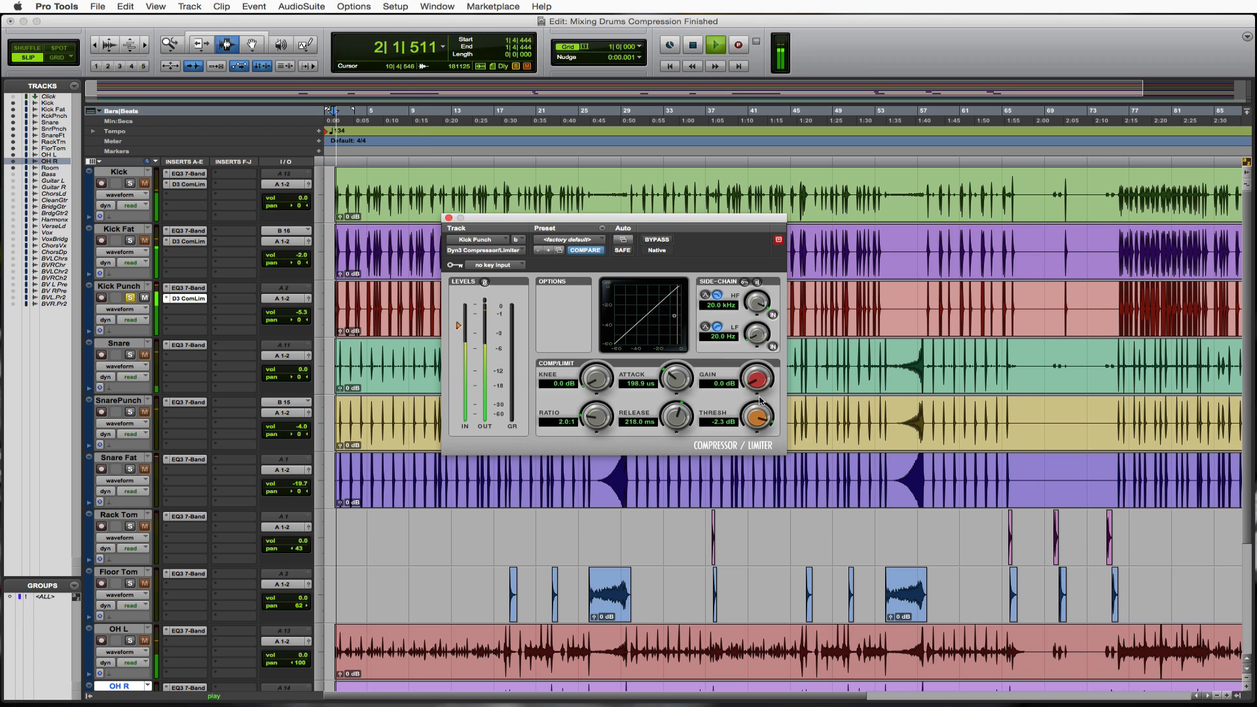
drag(760, 410, 758, 423)
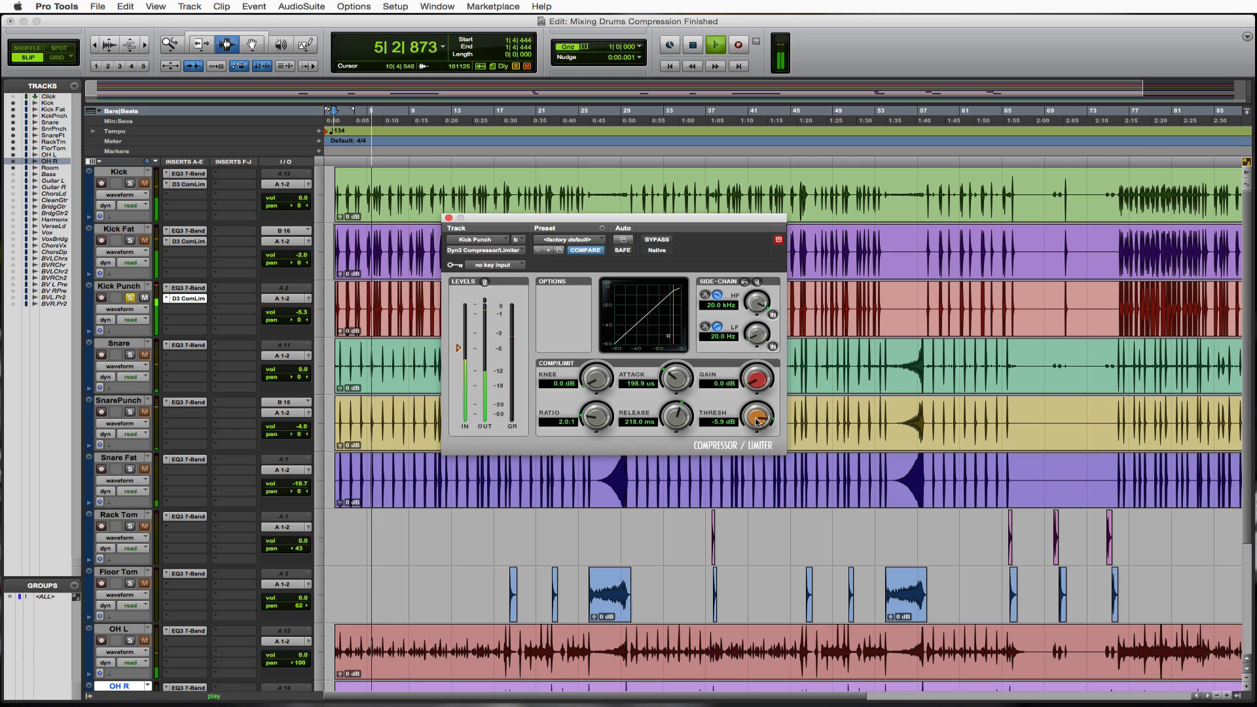
key(space)
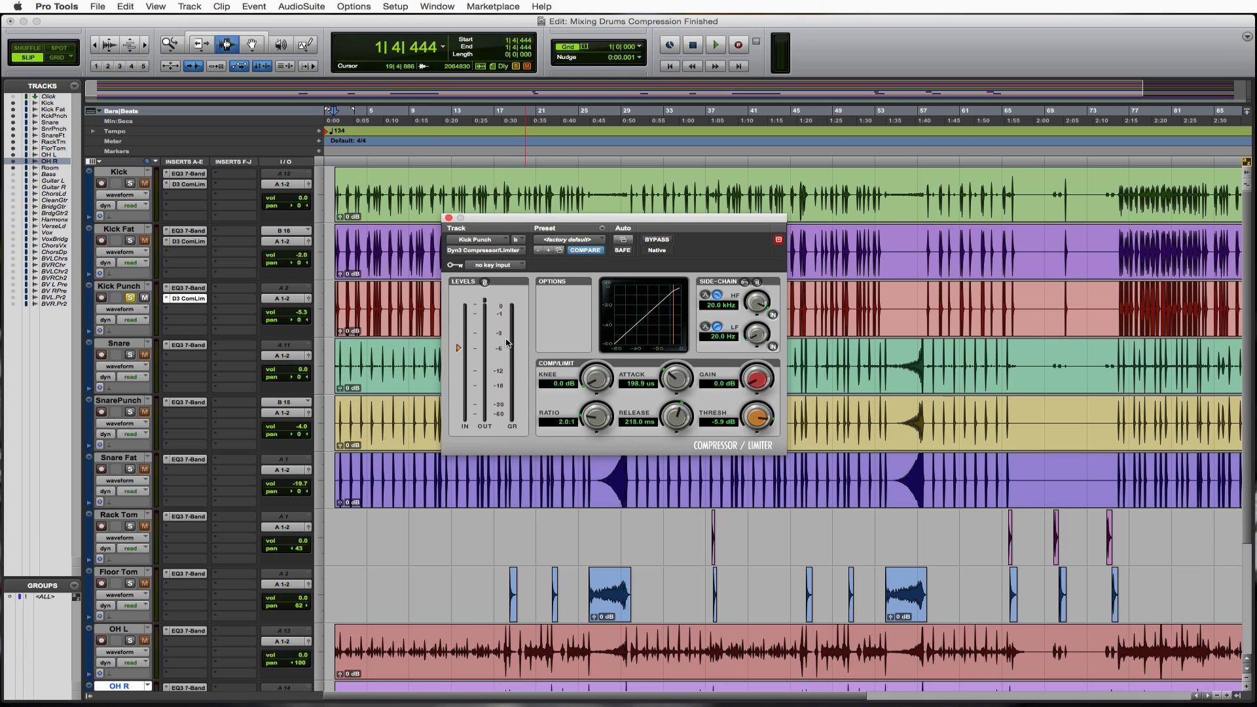
Audition Kick Punch again, set its compressor's gain to 2.2 dB and close the compressor window.
key(space)
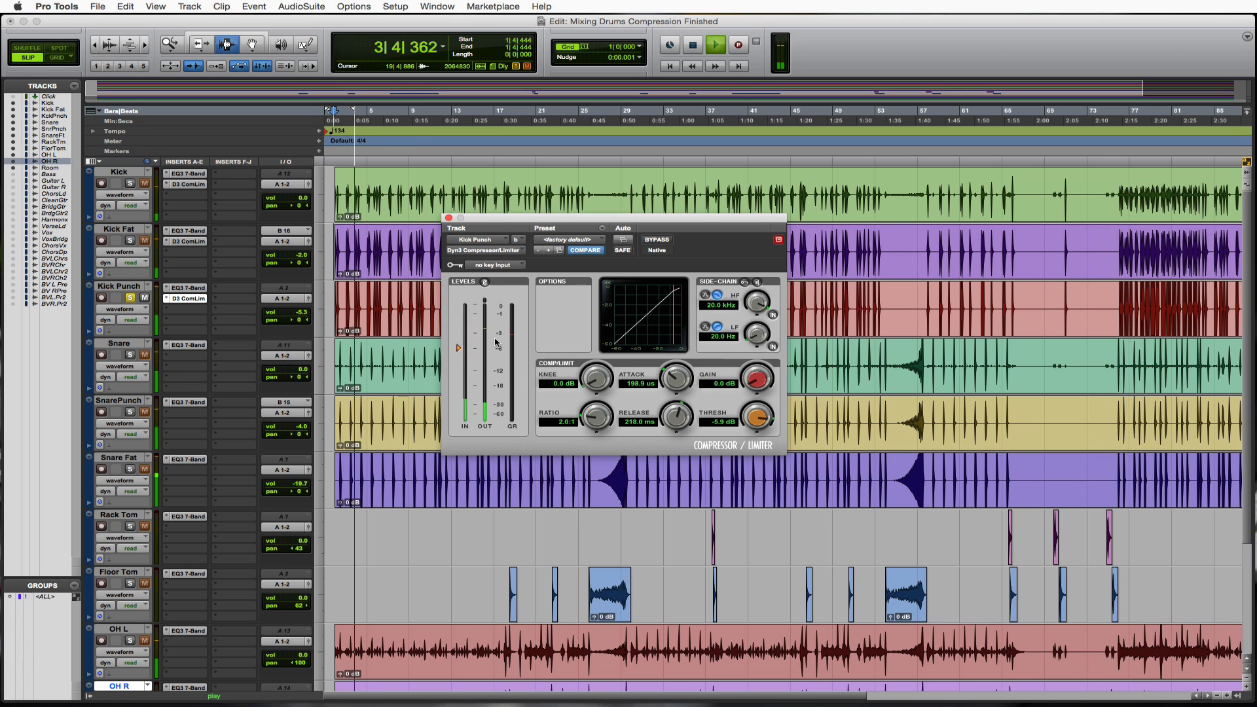
key(space)
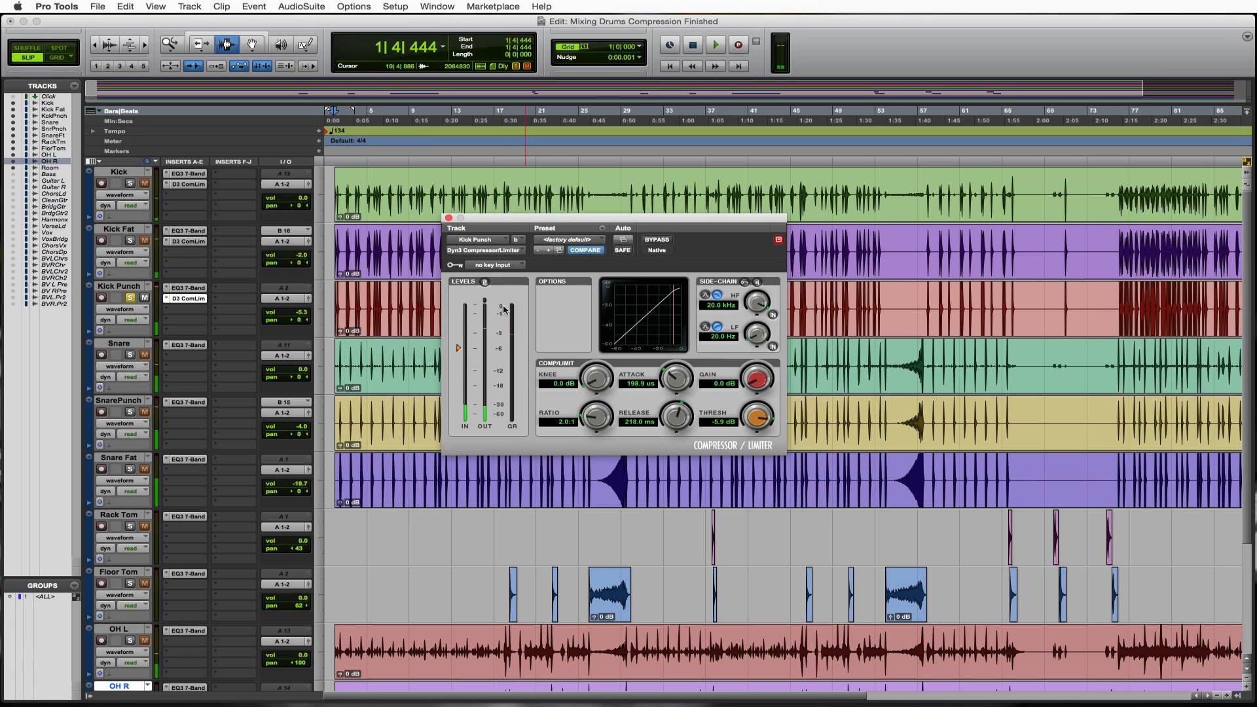
drag(751, 386, 753, 375)
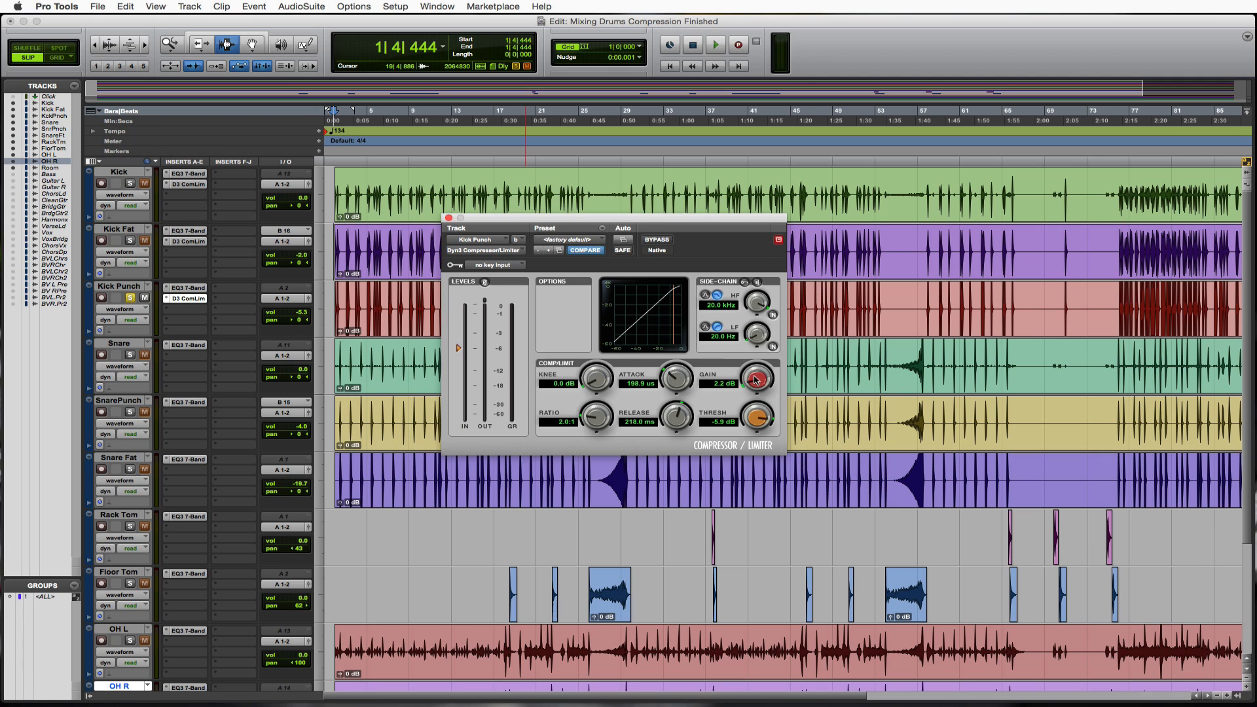
click(449, 218)
Switch the solo from Kick Punch to Snare and insert a Dyn3 Compressor/Limiter (mono) below Snare's EQ.
click(131, 299)
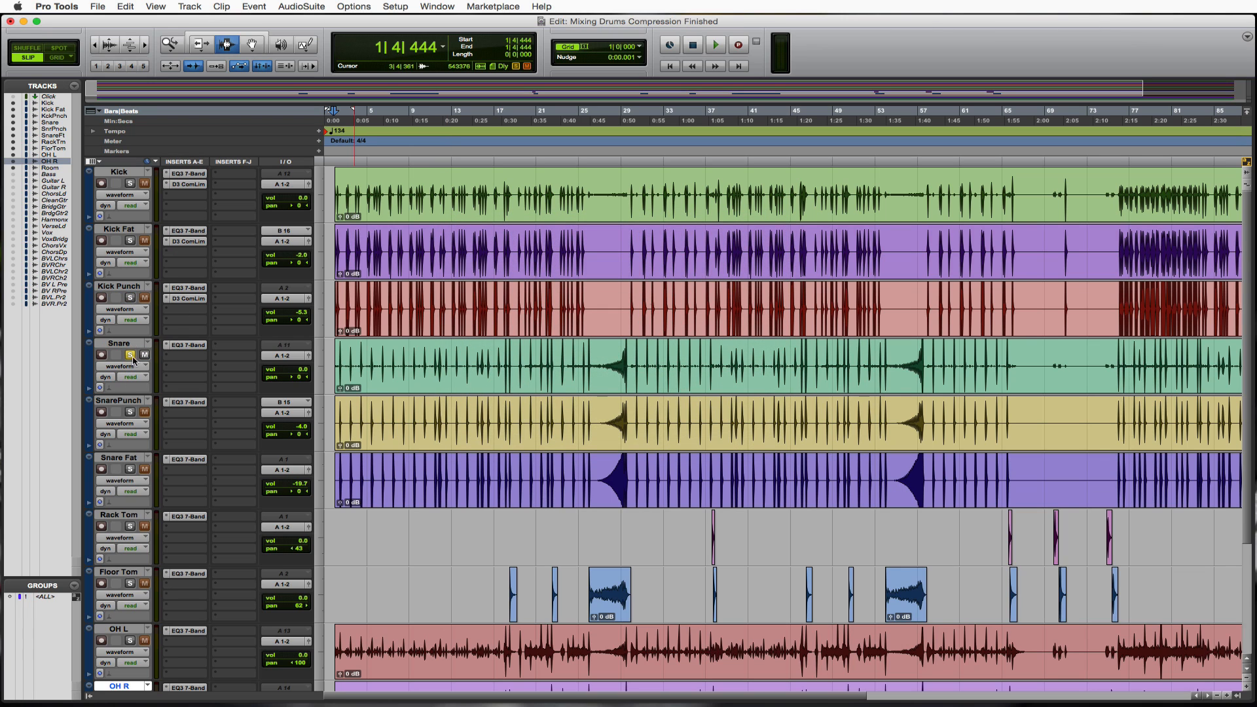
click(175, 356)
mouse_move(218, 378)
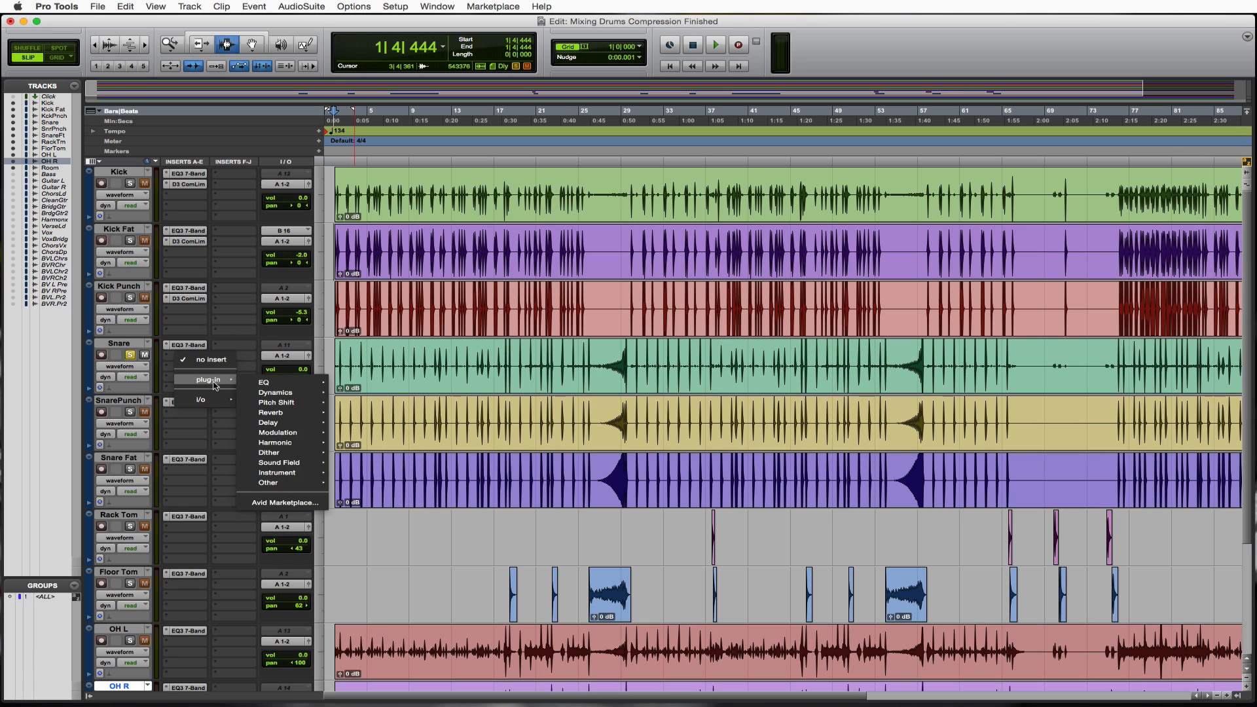
mouse_move(288, 392)
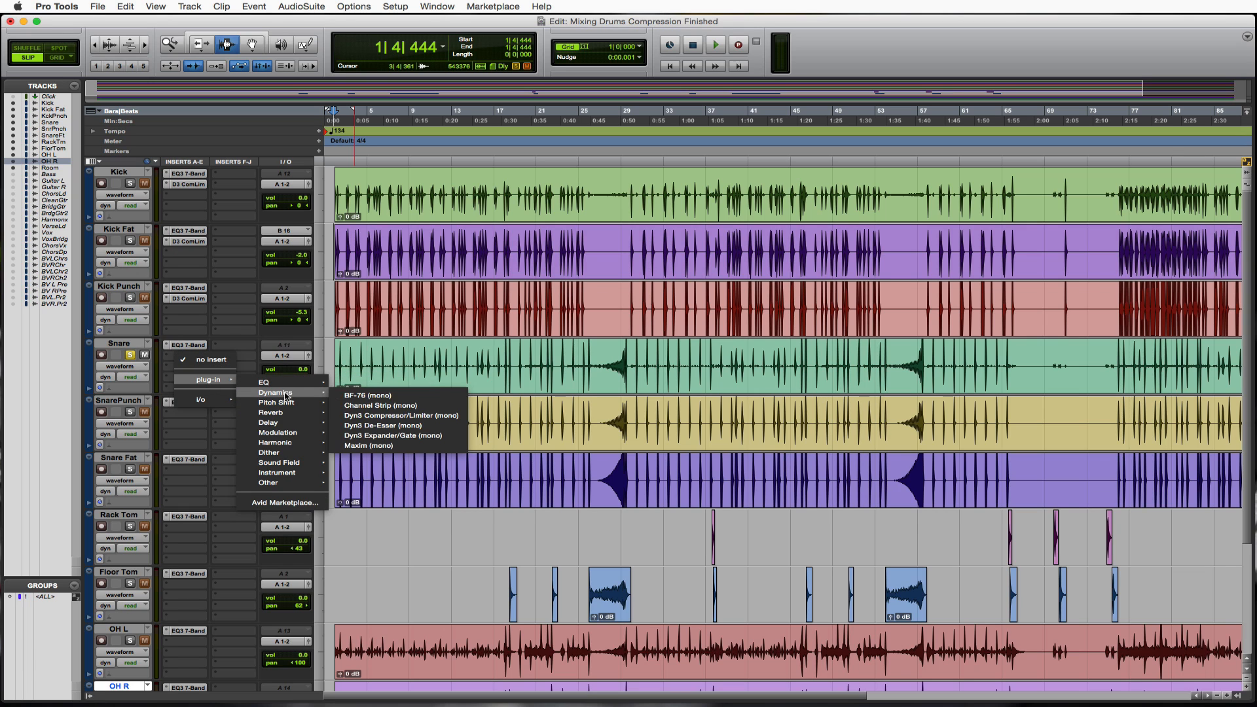
click(409, 415)
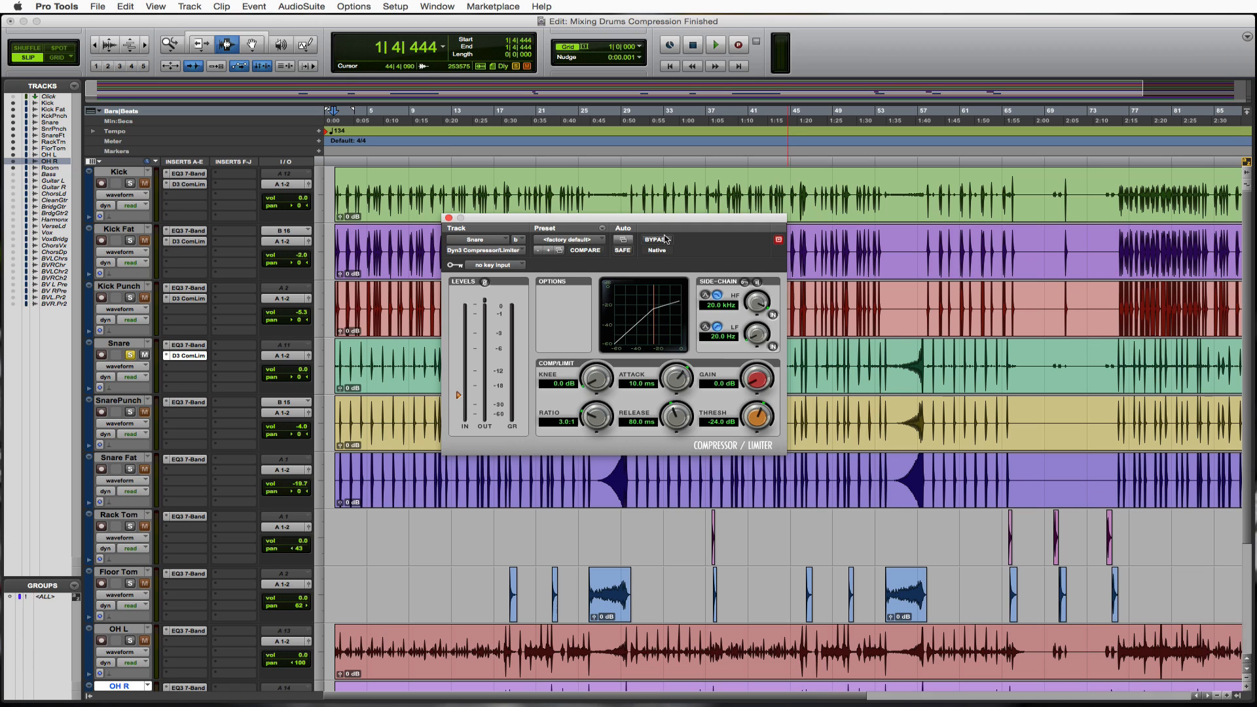
Load the Snare Comp preset in the Snare compressor and audition the track from the start of its clip.
click(600, 243)
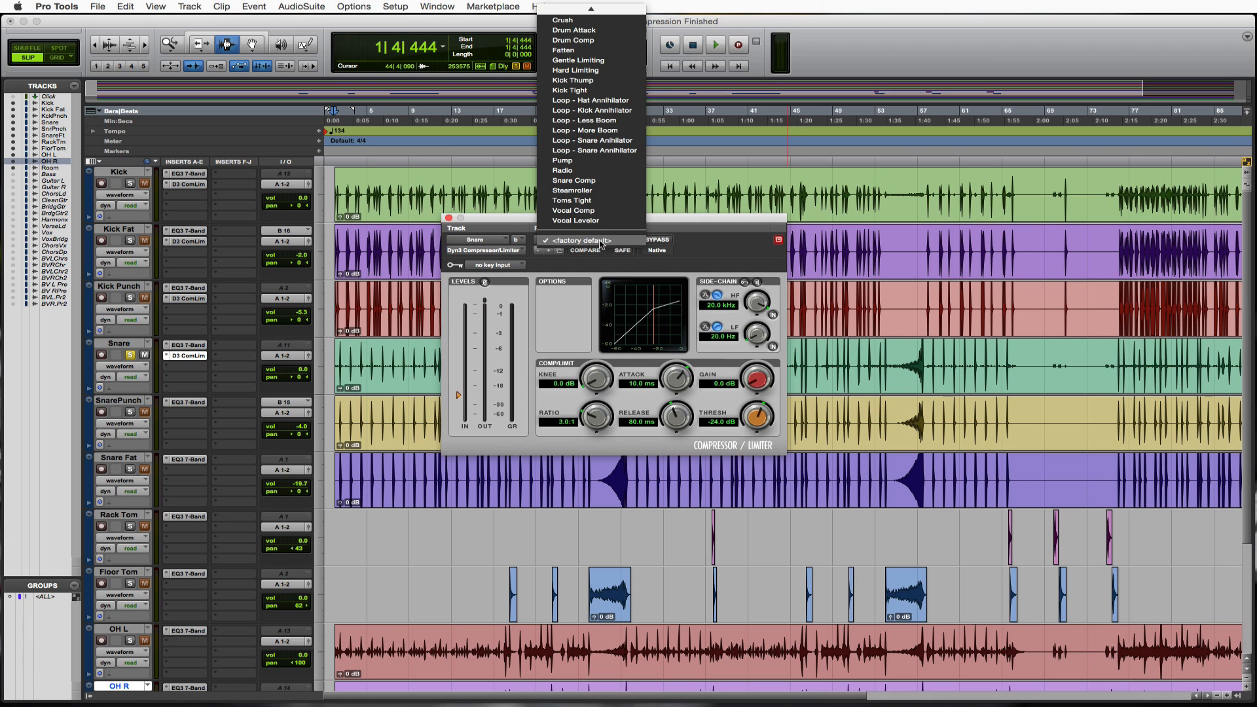
mouse_move(588, 11)
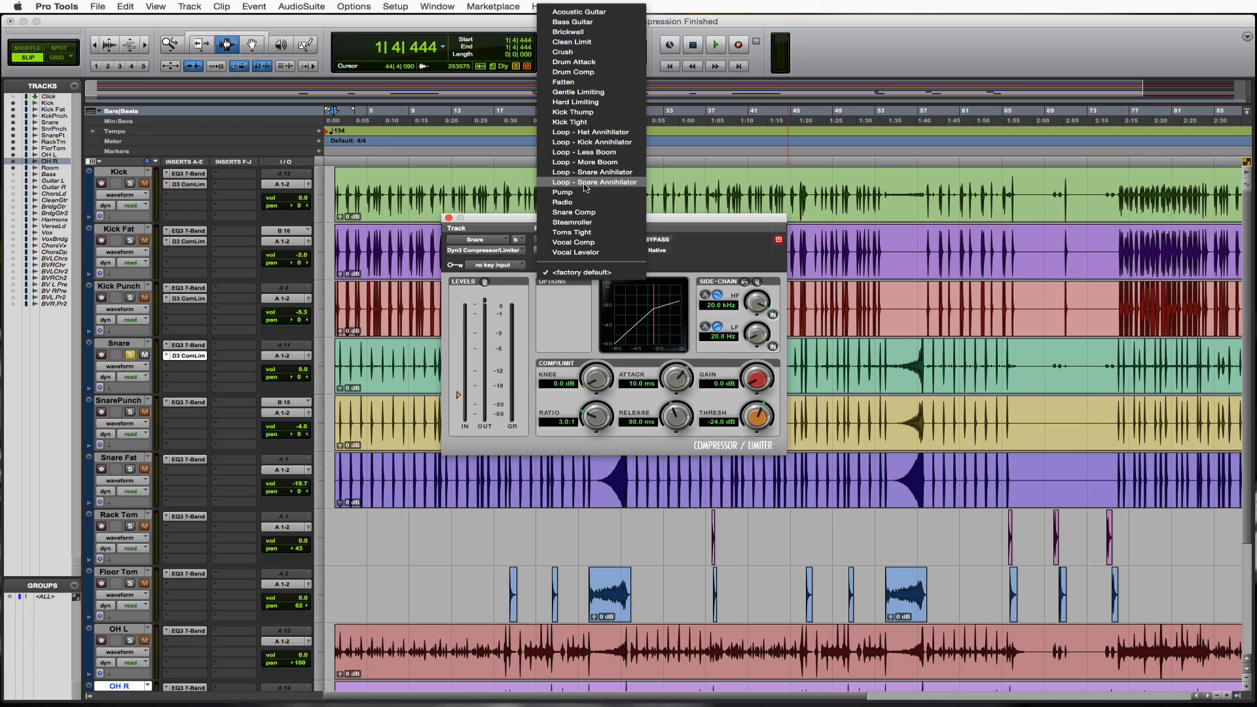
click(584, 212)
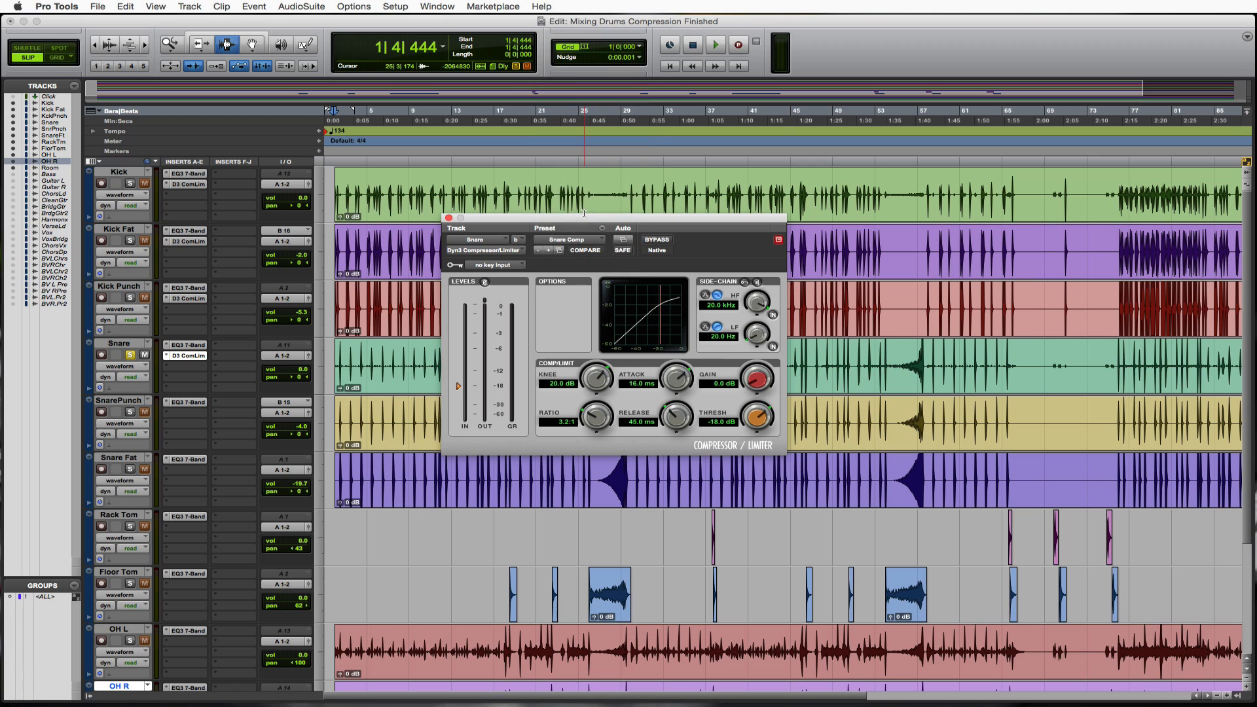
click(335, 367)
key(space)
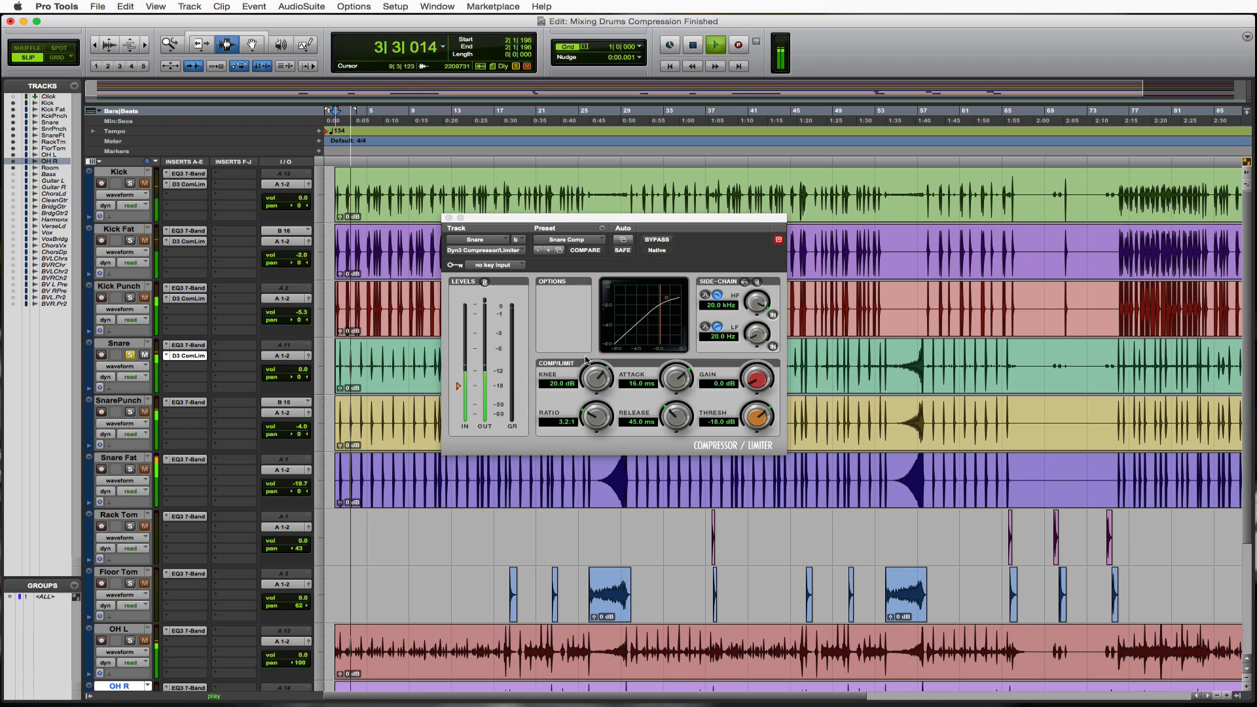
key(space)
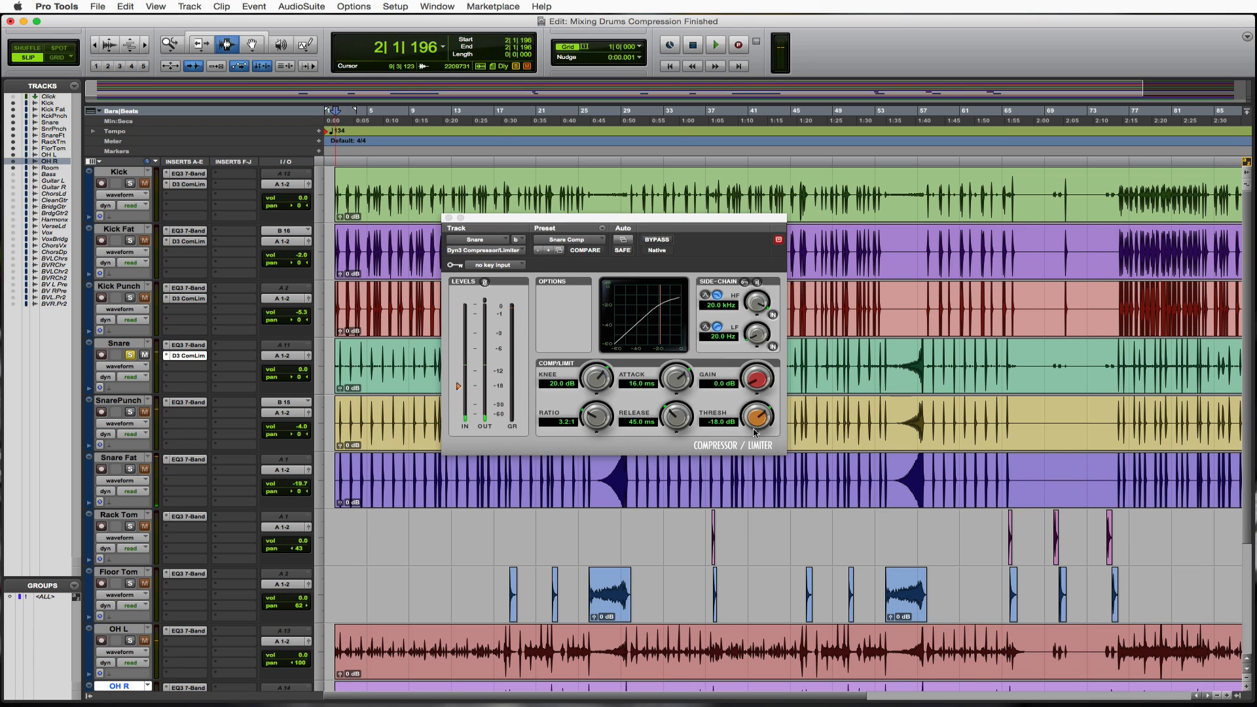
Lower the Snare compressor's threshold to -32.1 dB and audition the result.
drag(760, 423, 760, 448)
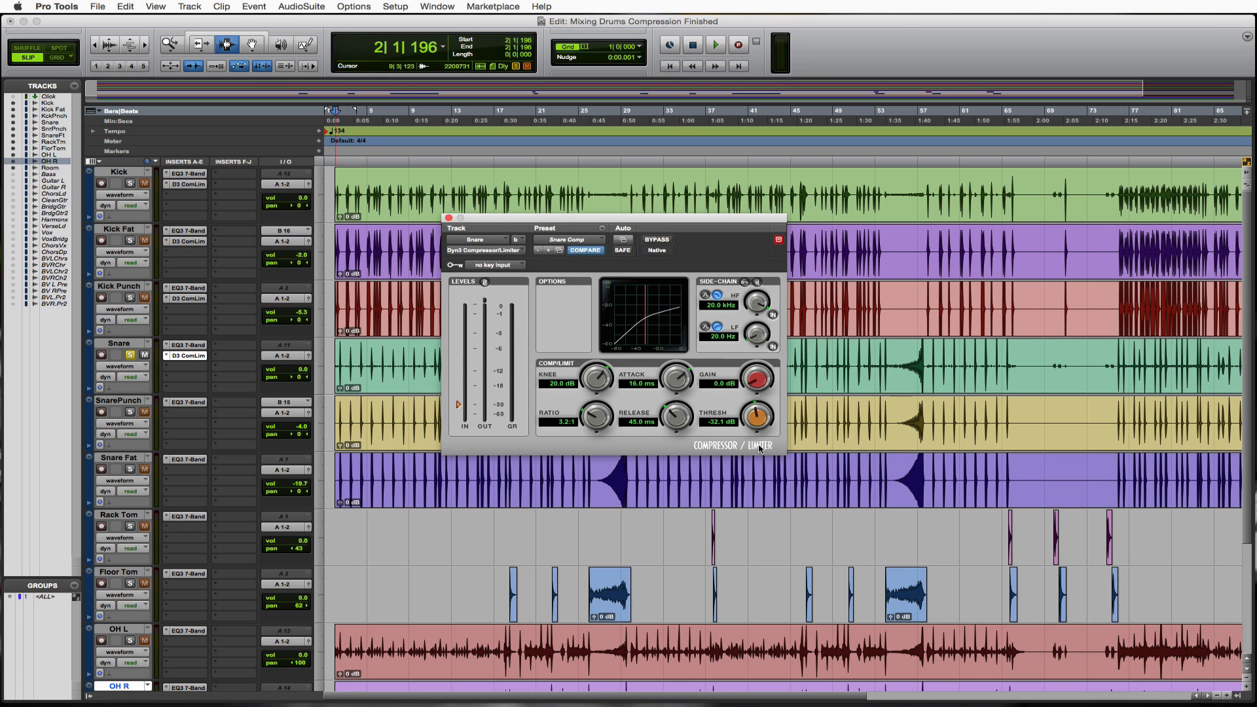
key(space)
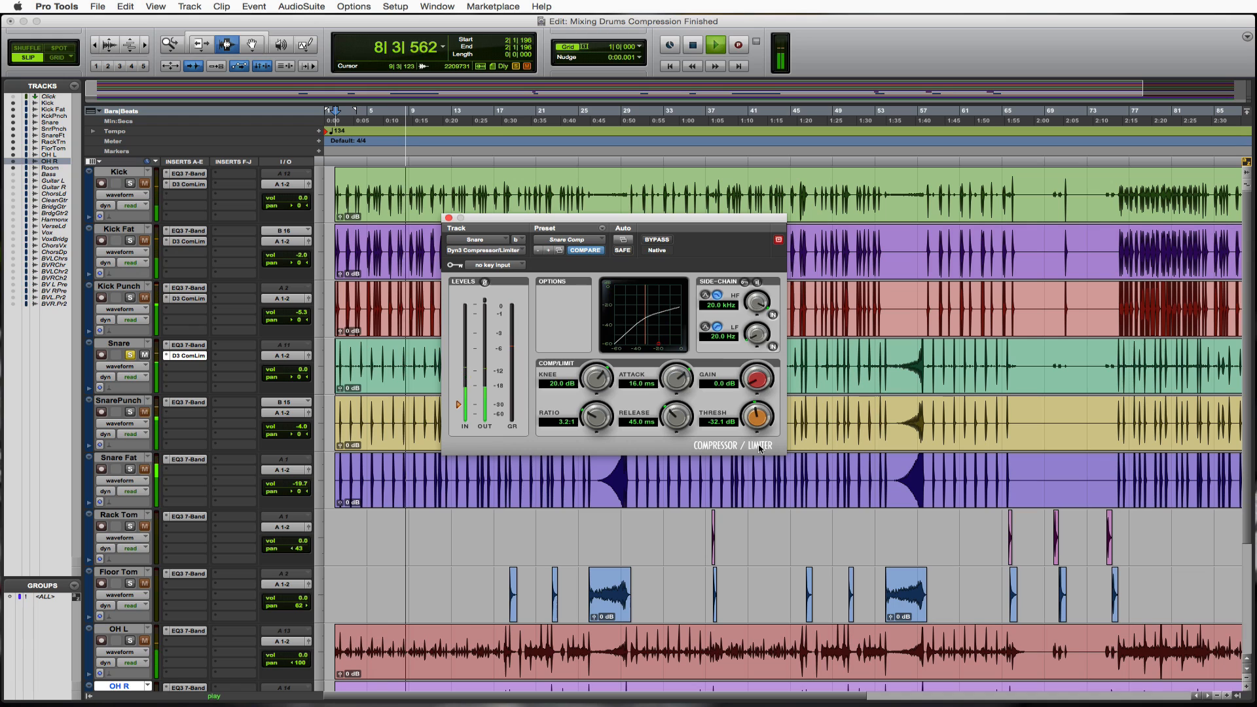
key(space)
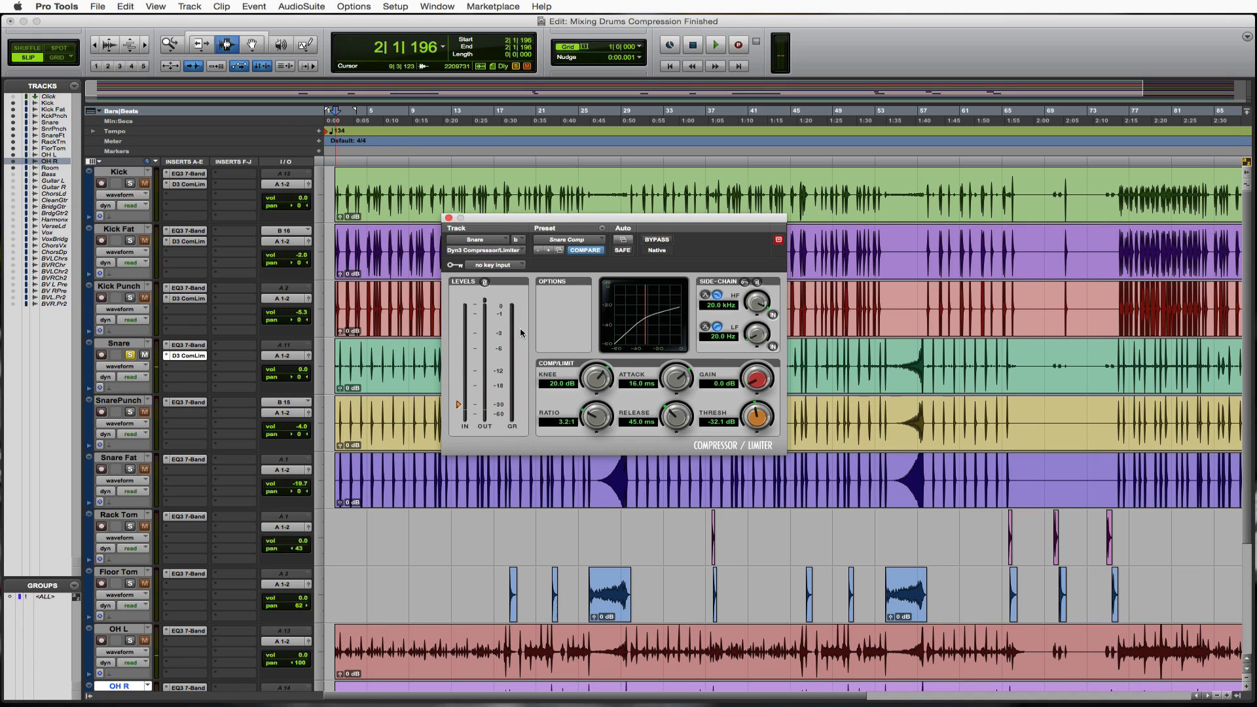
Move the Snare compressor window clear of the Snare track's waveform.
click(341, 370)
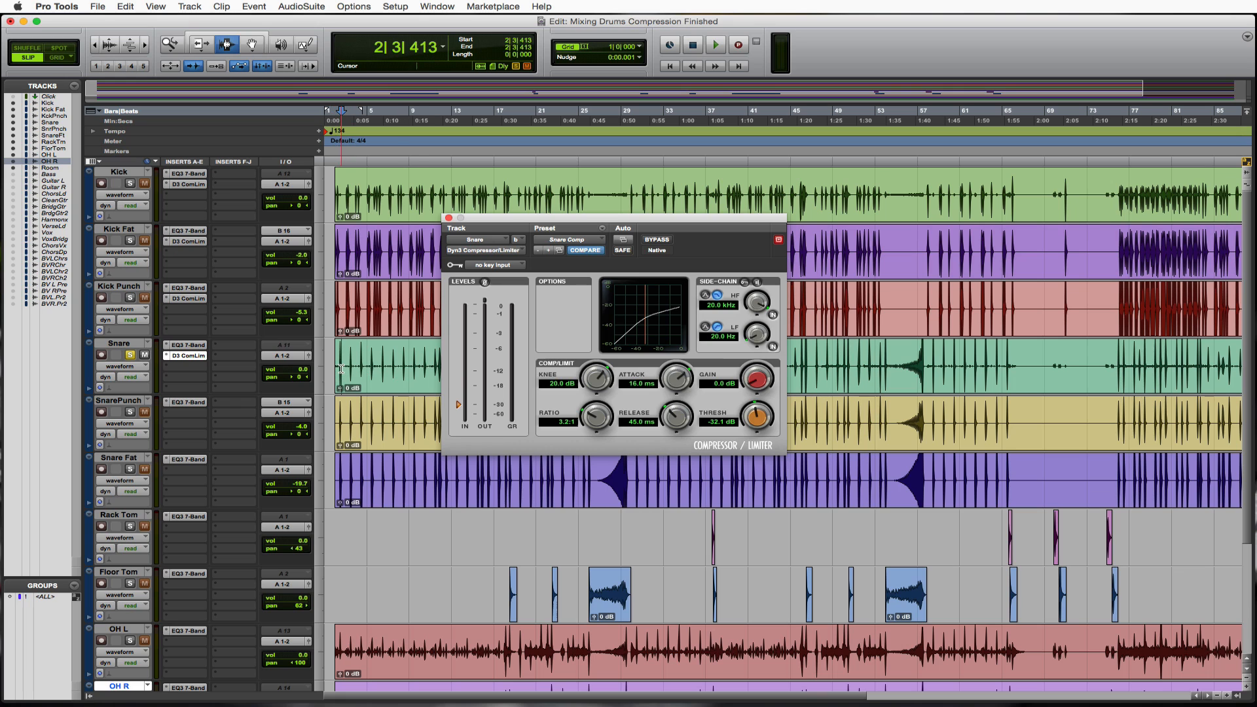
drag(517, 224, 705, 269)
click(365, 376)
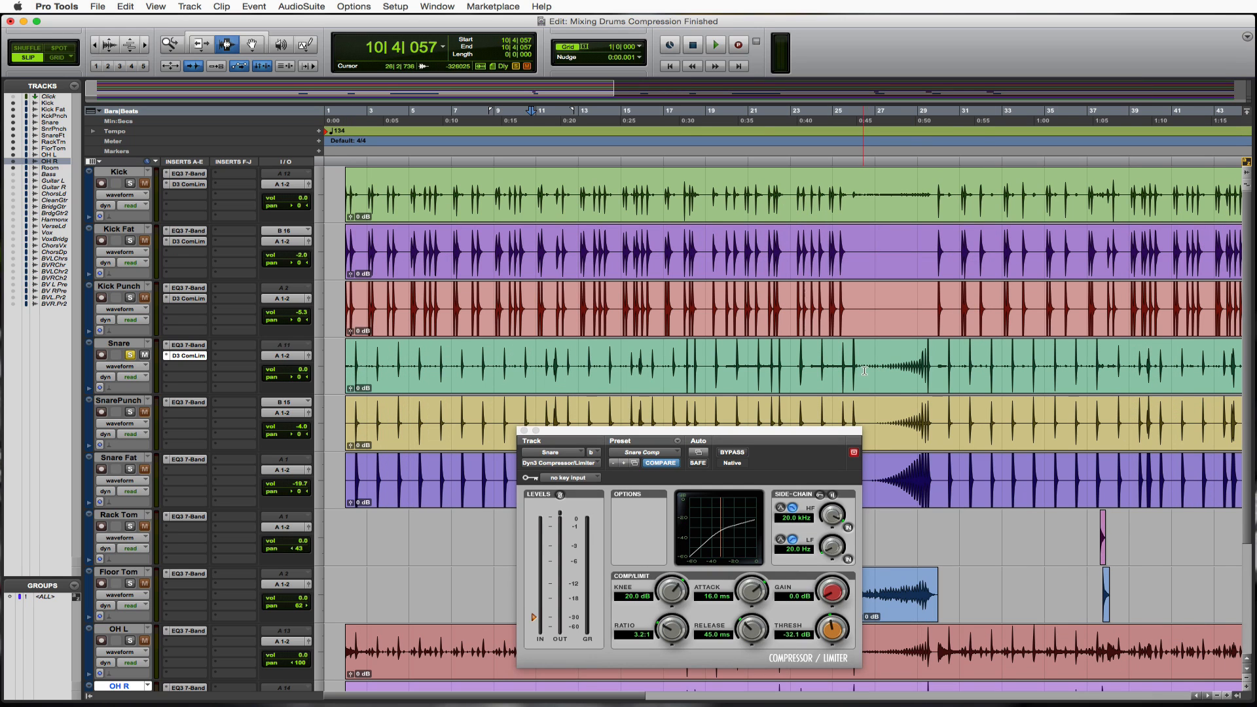
Audition the compressed snare build-up from bar 26 into bar 29, checking the compressor's gain reduction.
click(892, 368)
key(super+bracketright)
key(super+bracketright)
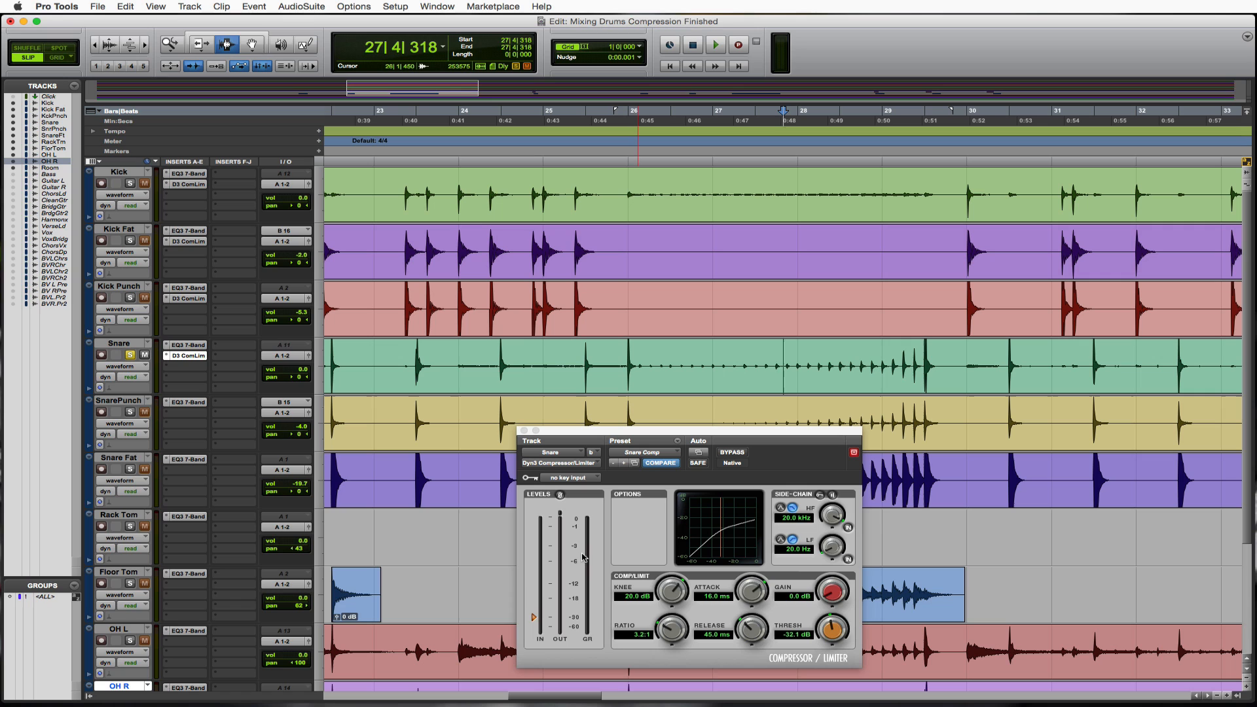
click(634, 352)
key(space)
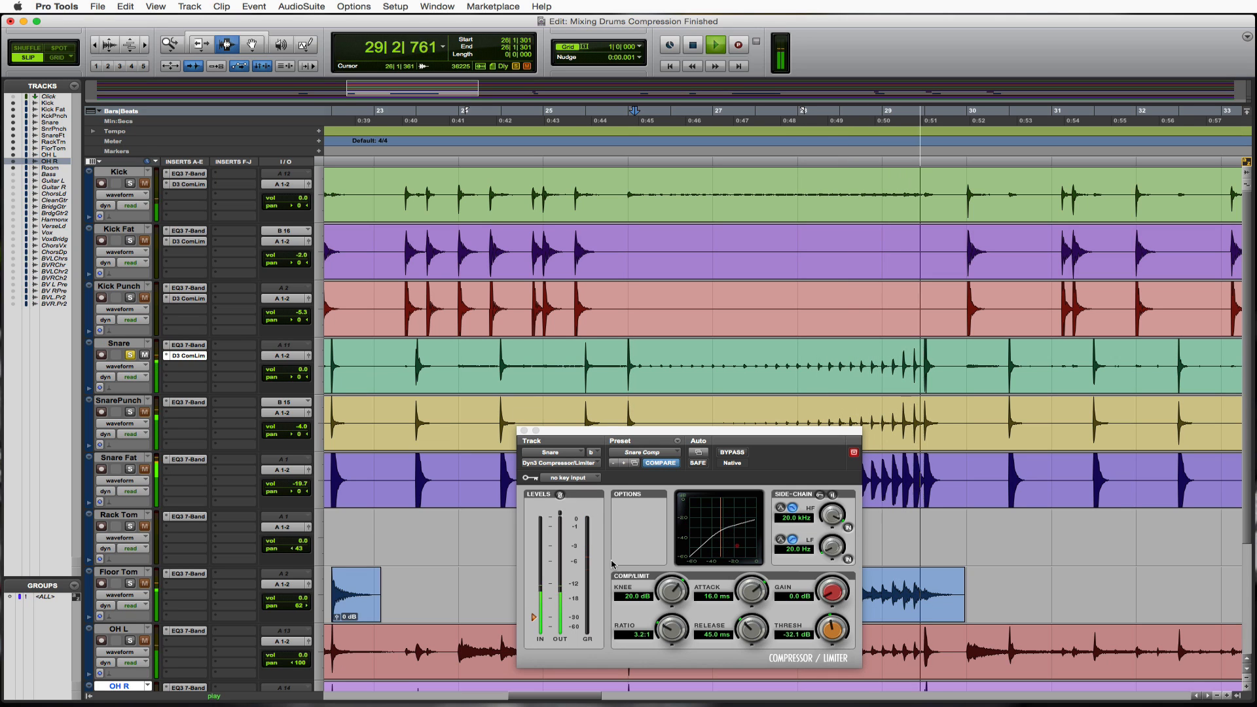
key(space)
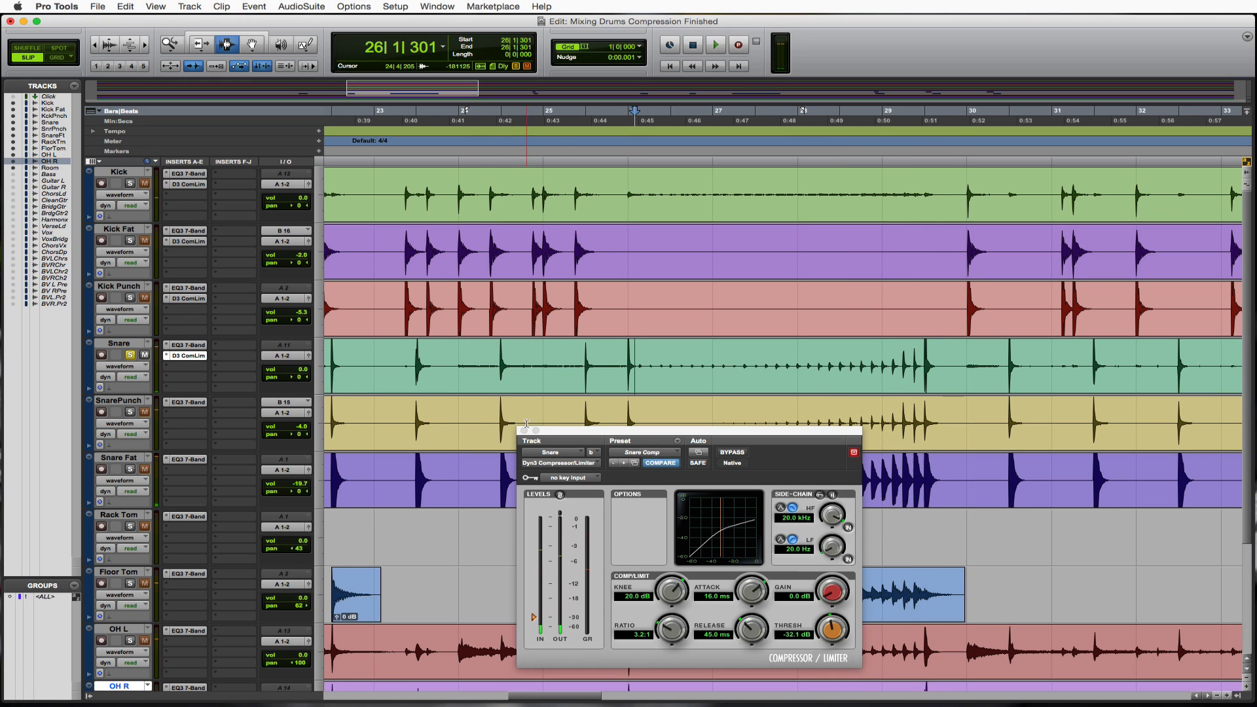
Zoom out to show the drum tracks' full length and return the playhead to the session start.
click(574, 384)
key(r)
key(r)
key(r)
key(r)
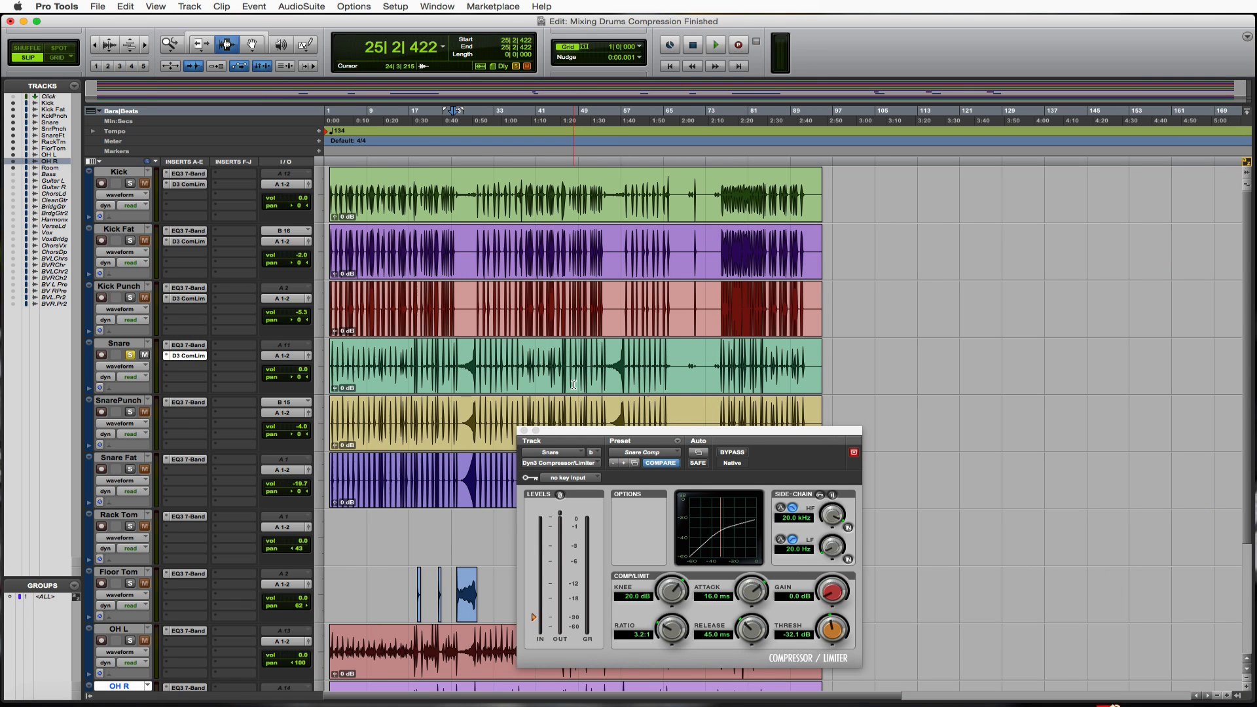
key(Return)
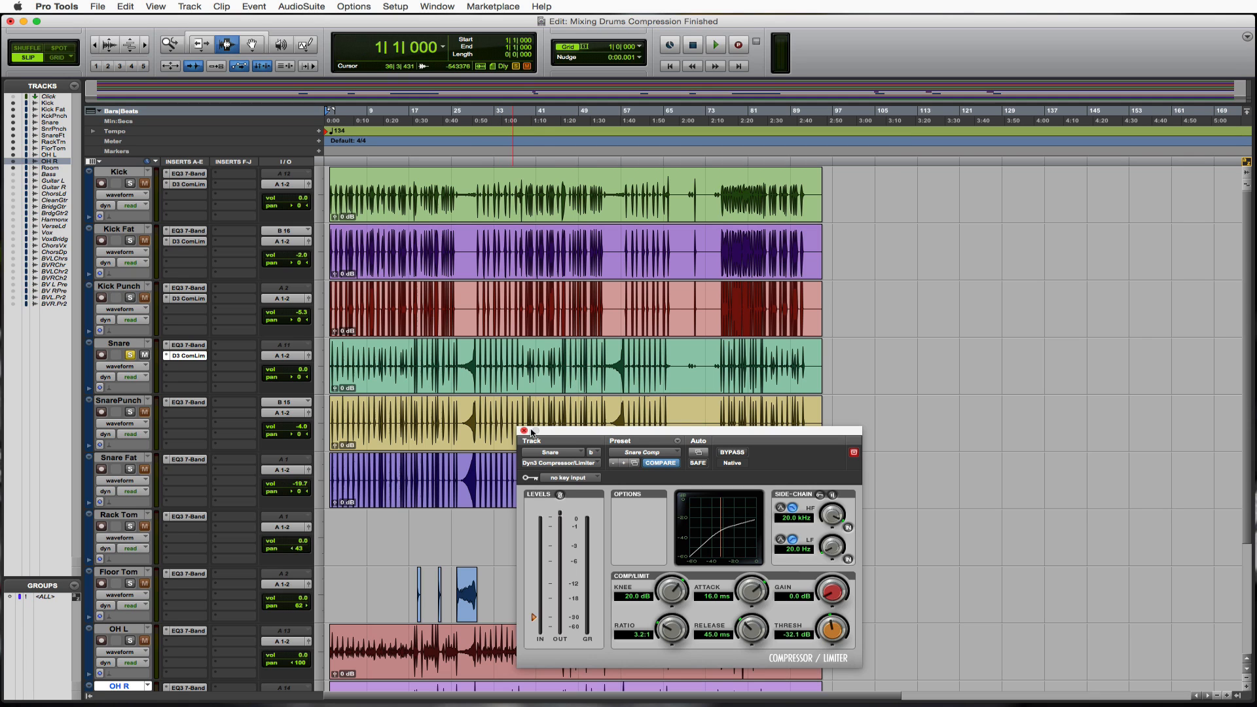
Close the Snare compressor, solo SnarePunch instead of Snare, and insert a Dyn3 Compressor/Limiter (mono) on the SnarePunch track.
click(523, 430)
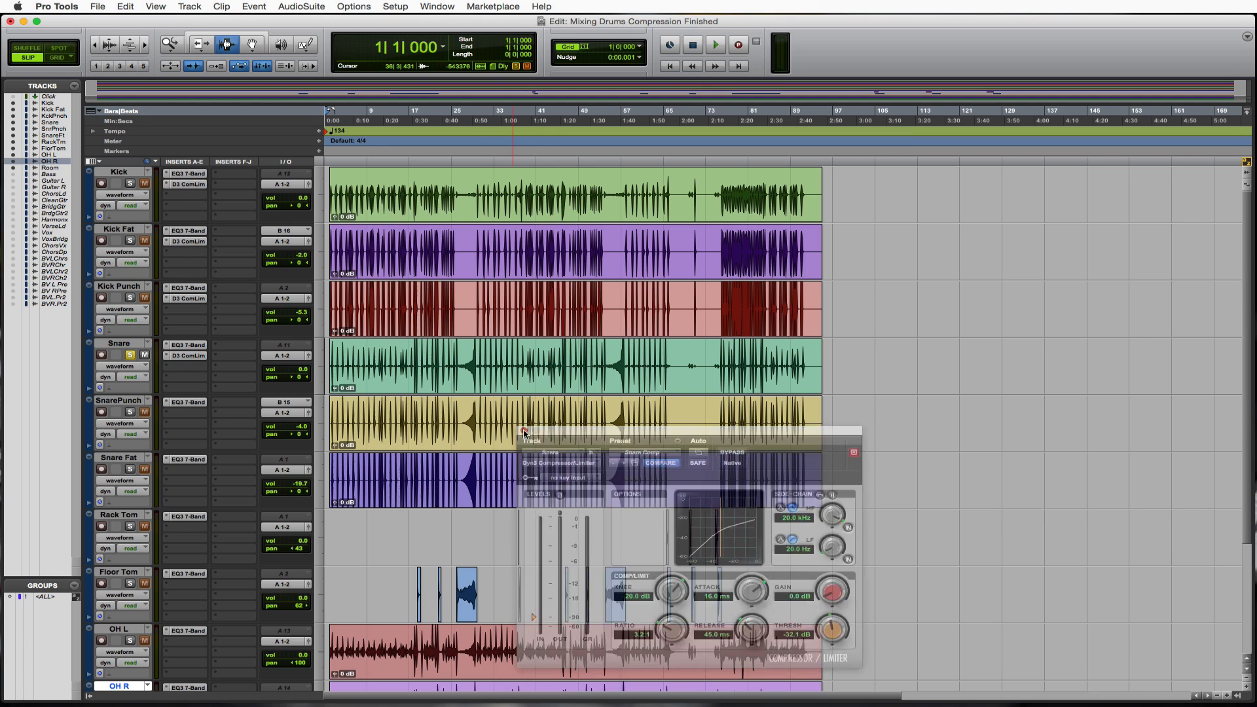
click(131, 413)
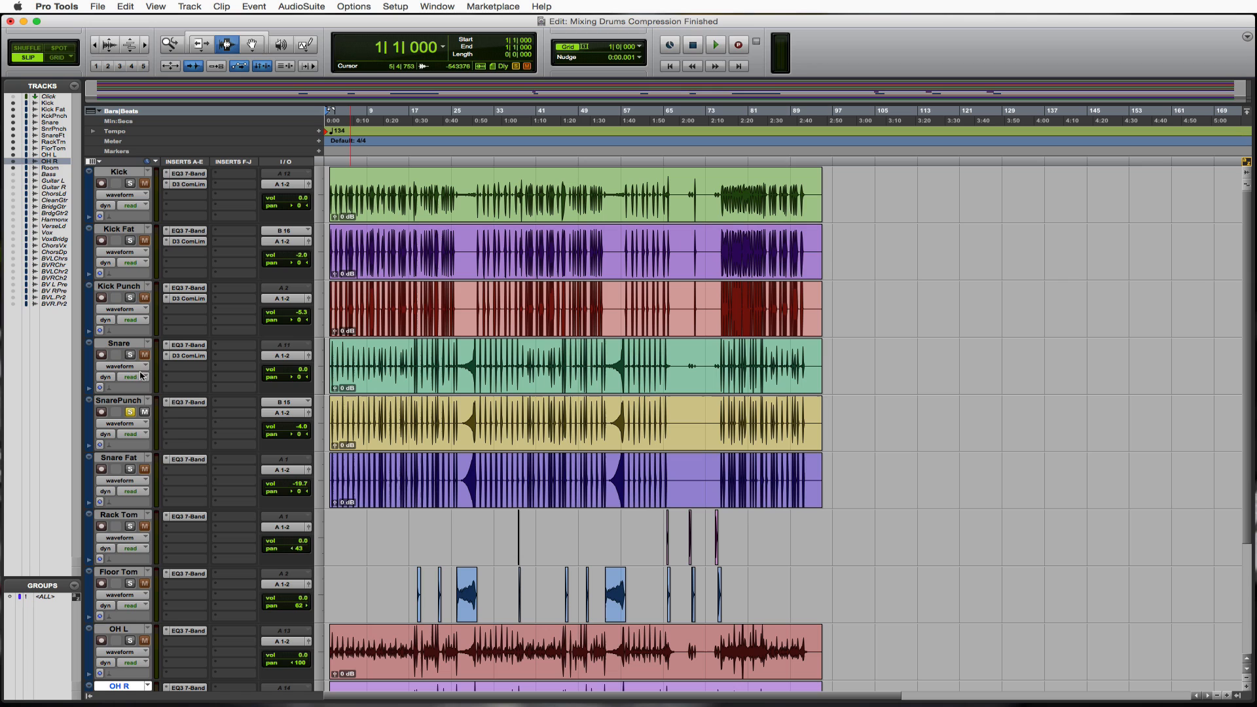
click(170, 413)
mouse_move(200, 440)
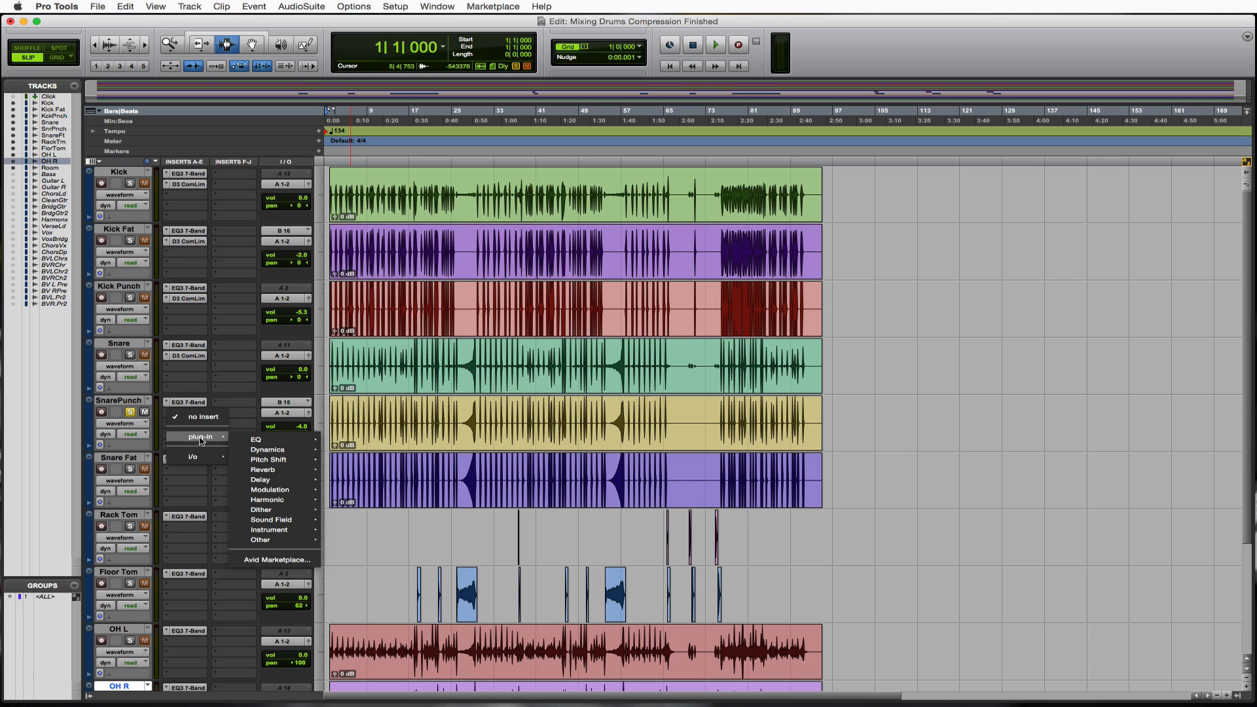
mouse_move(258, 450)
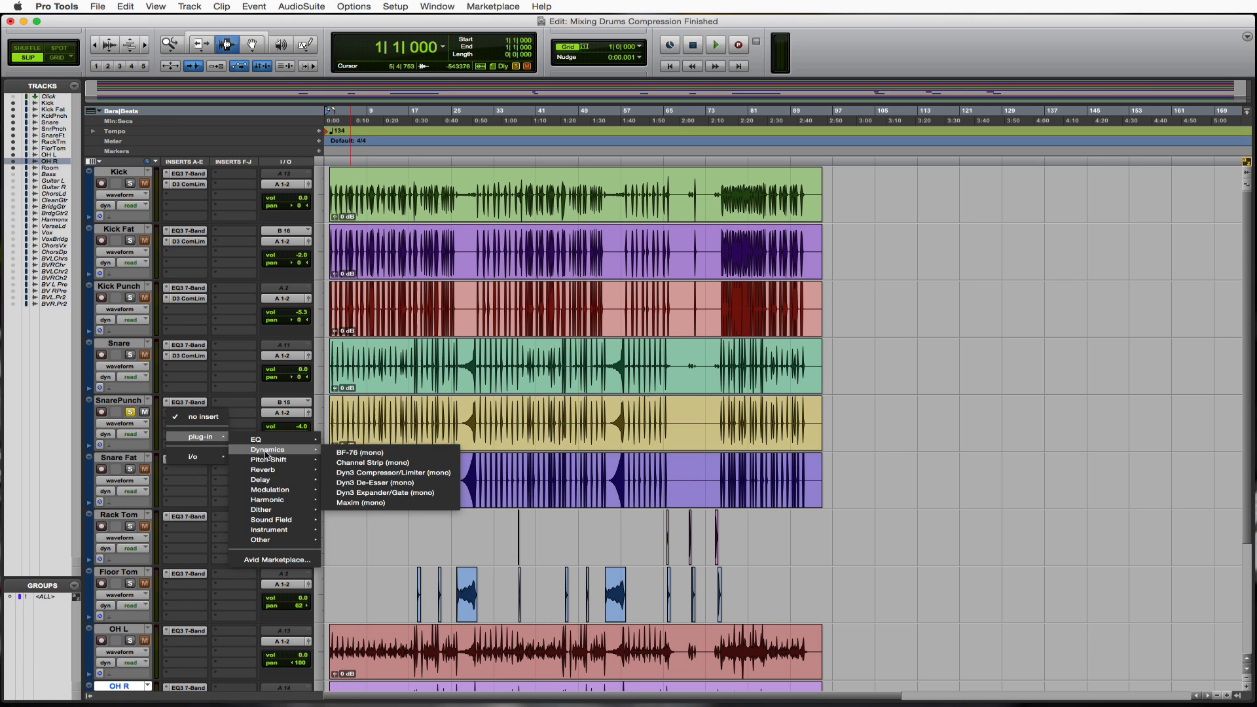
click(402, 473)
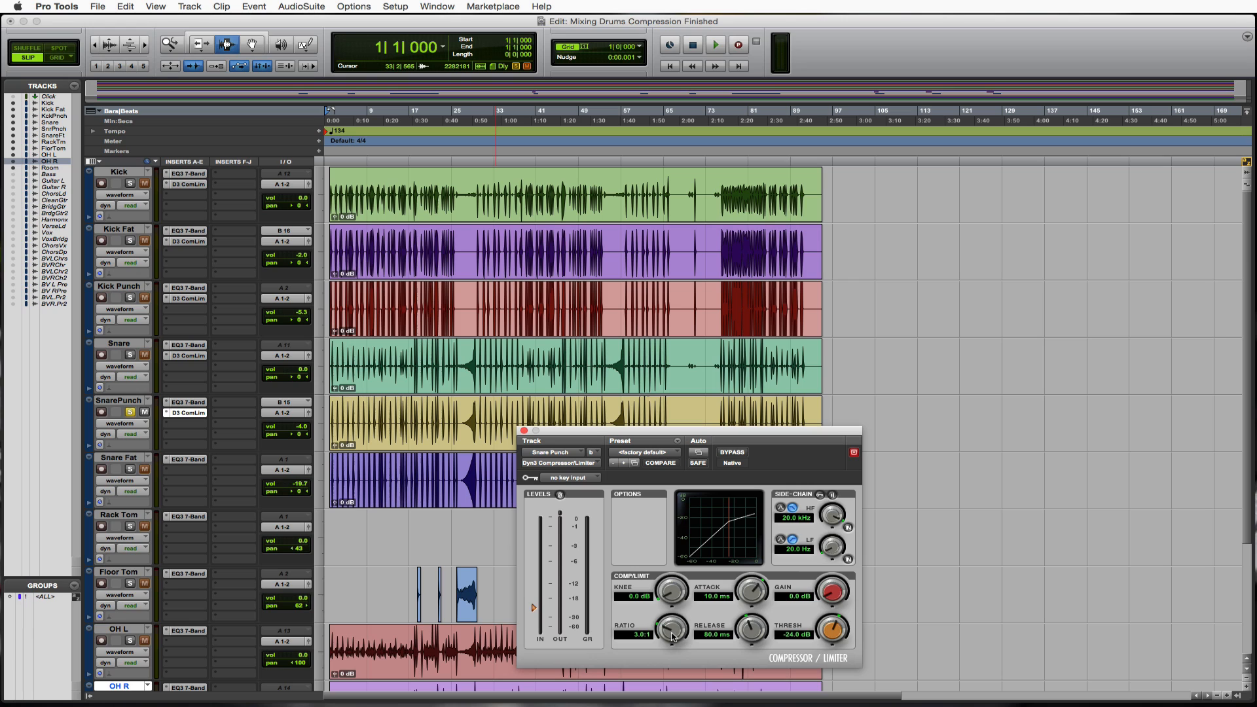
Set the SnarePunch compressor's ratio to 2.1:1, attack to 1.1 ms and release to 109.9 ms, and audition the track.
drag(673, 640, 674, 668)
drag(758, 587, 758, 602)
key(space)
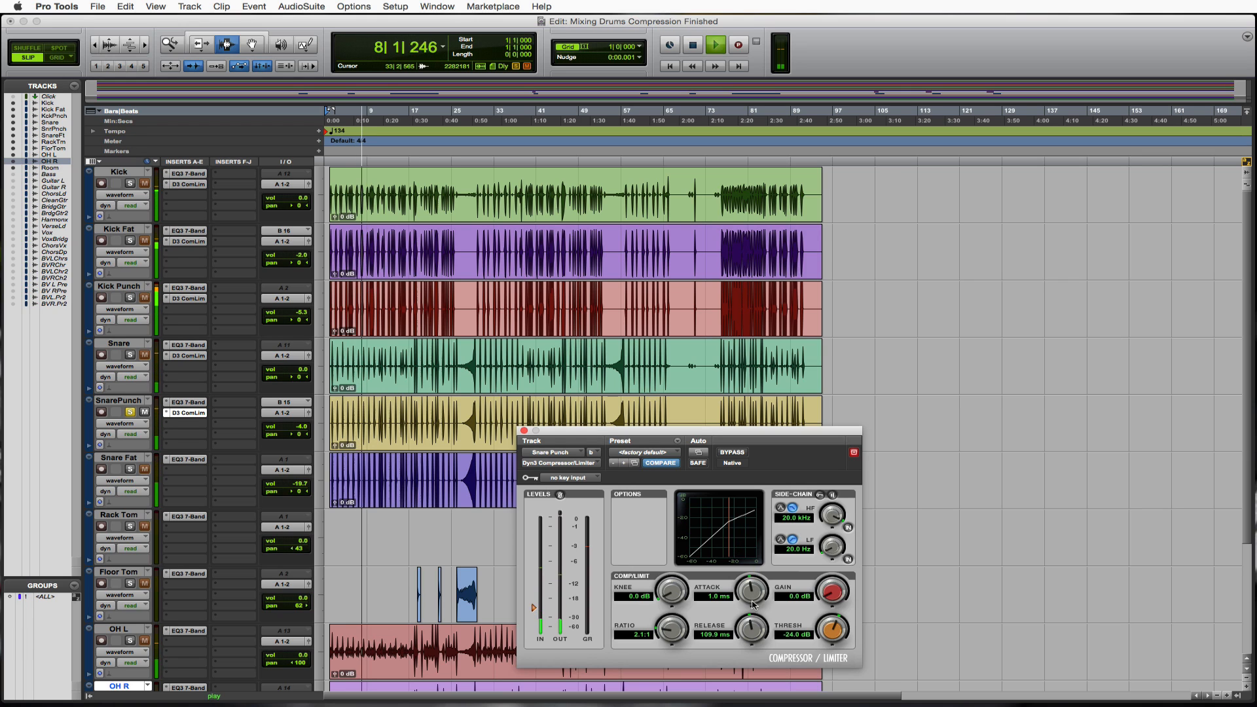
drag(754, 596, 754, 606)
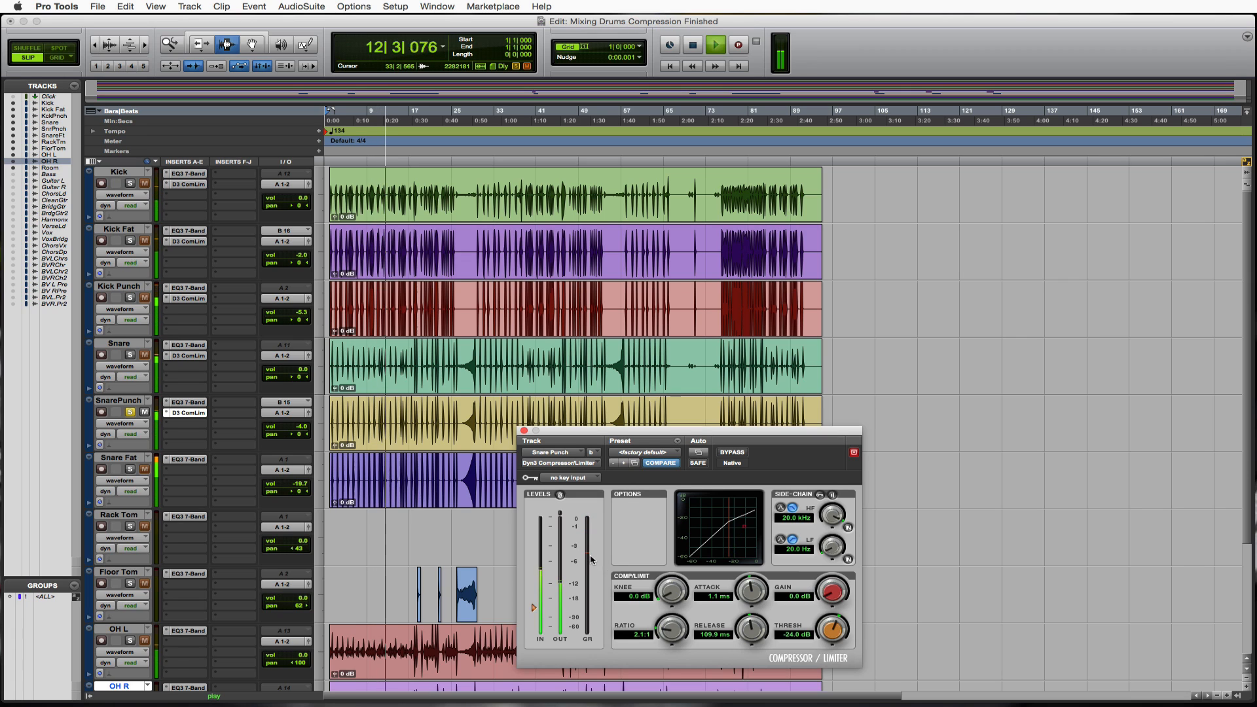
key(space)
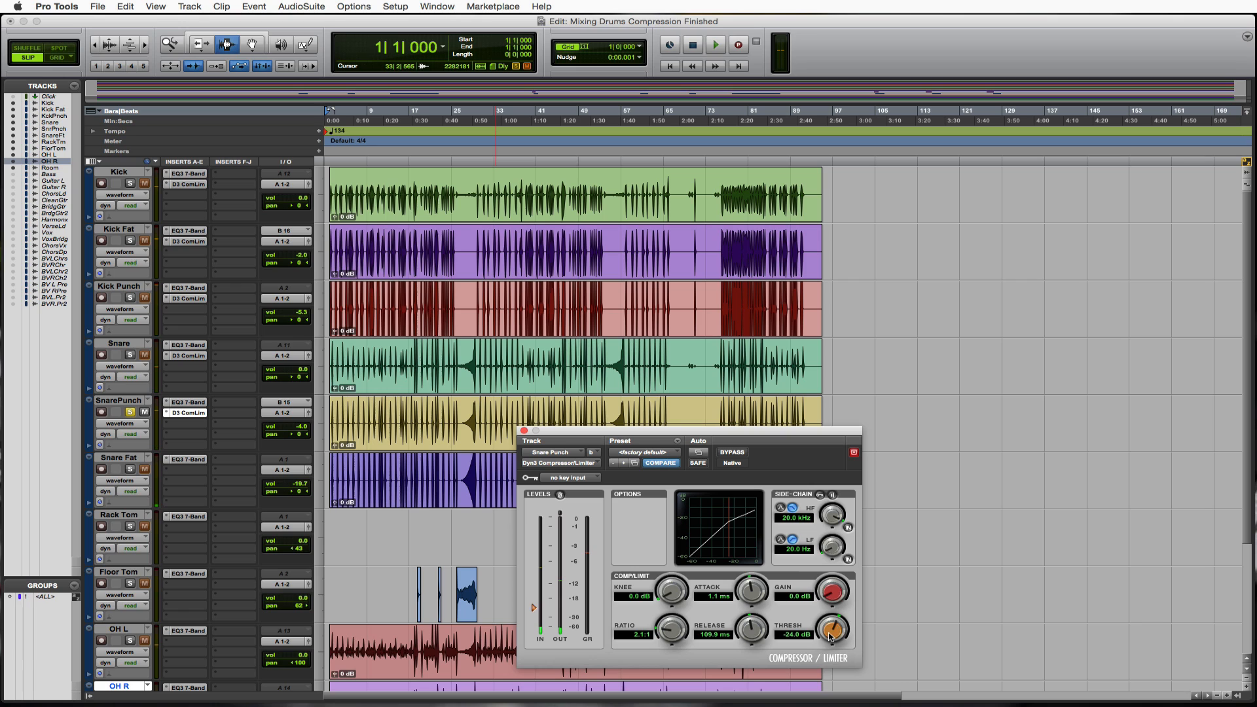
Raise the SnarePunch compressor's threshold to -19.2 dB, audition it, place the playhead at the start of bar 2 and close the compressor.
drag(830, 632, 829, 612)
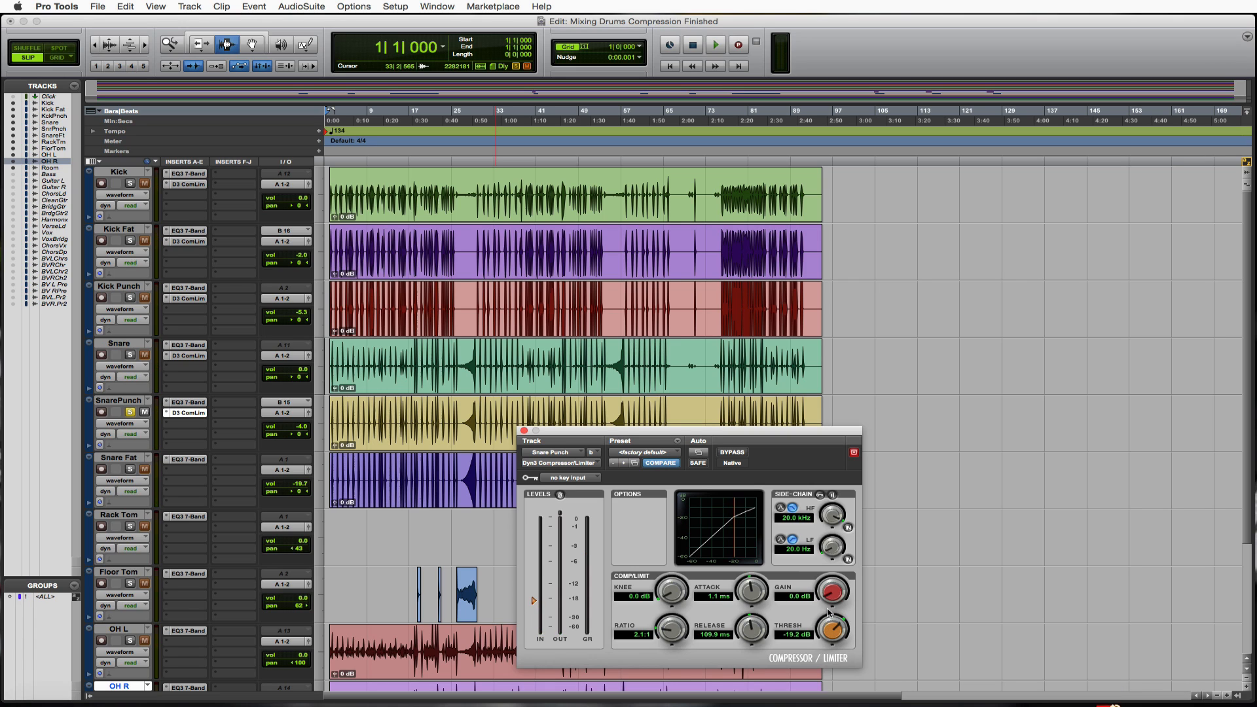
key(space)
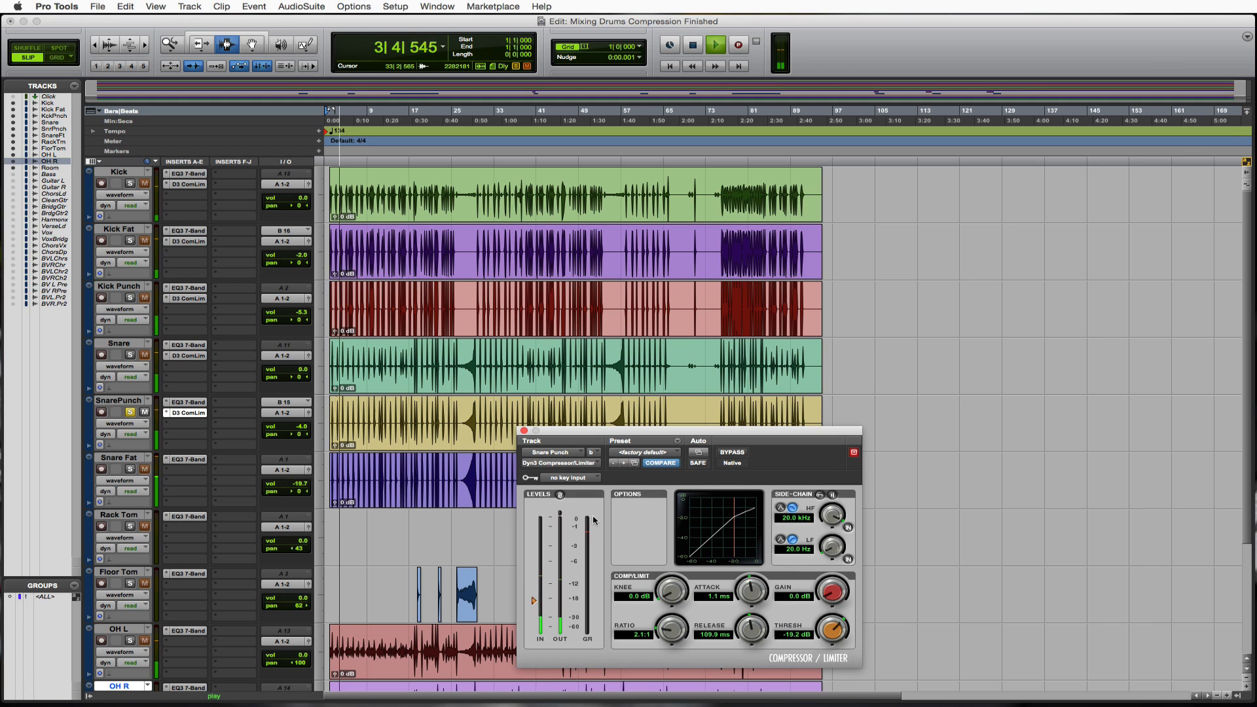
key(space)
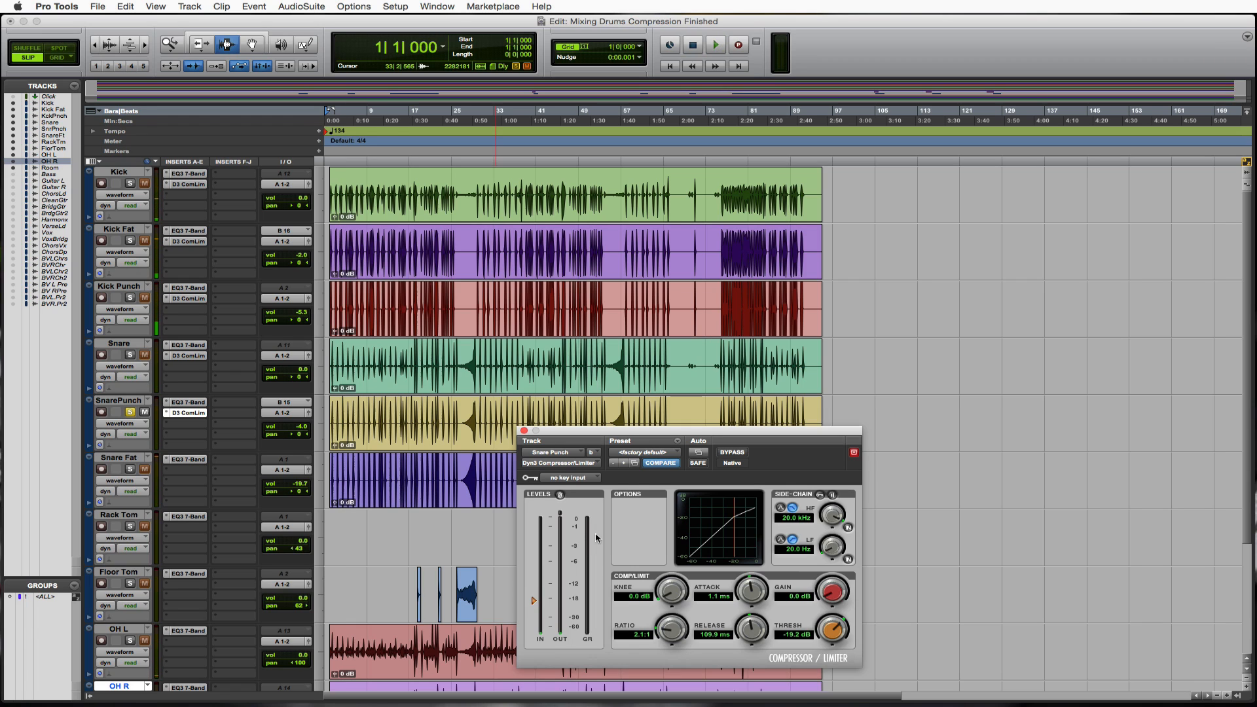
click(335, 436)
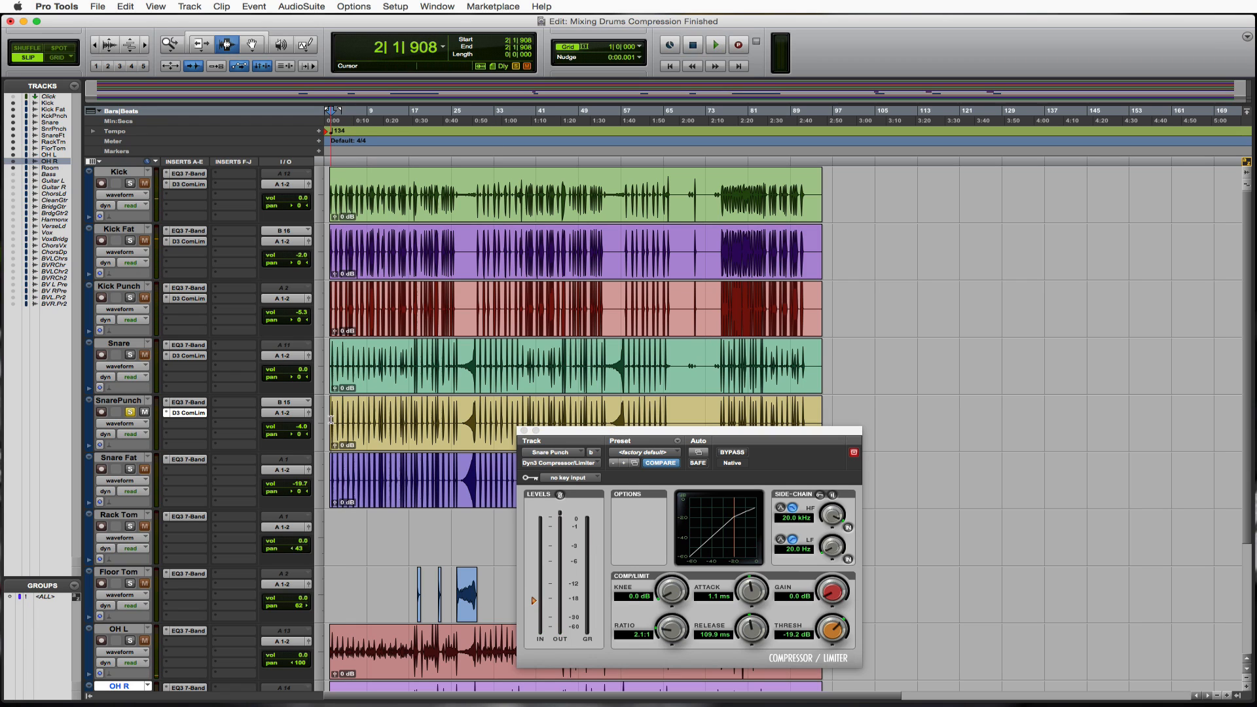
click(524, 431)
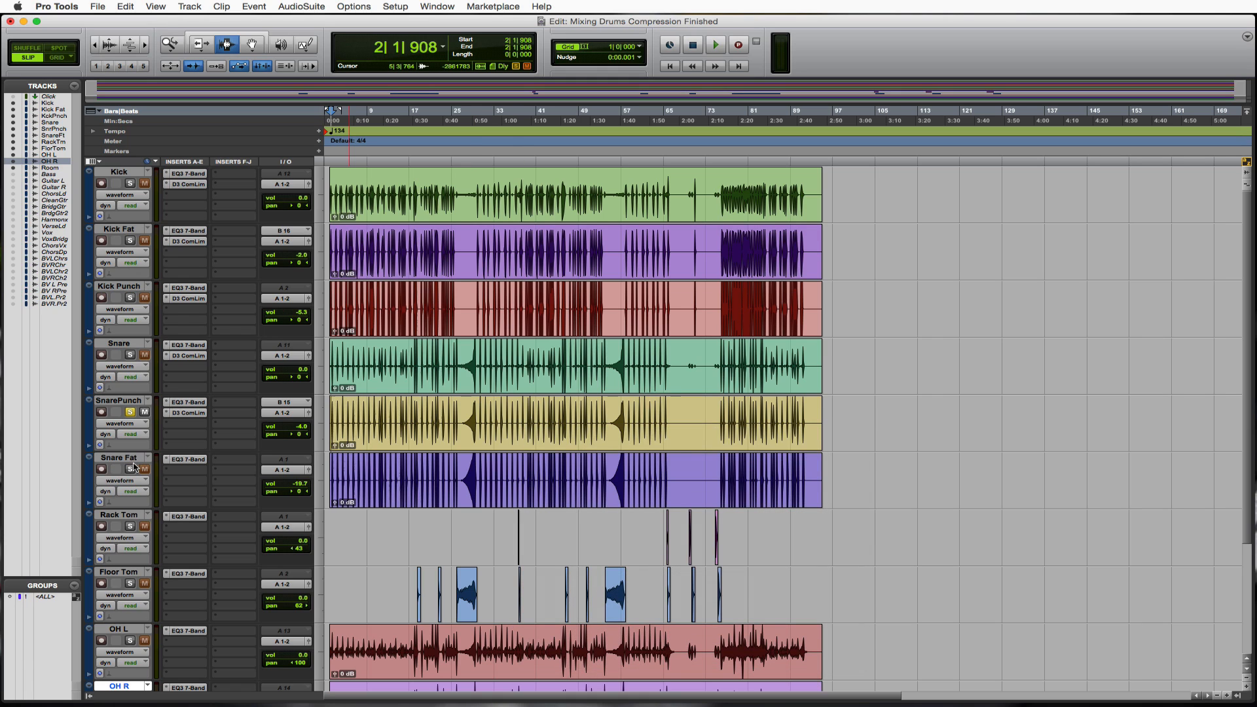
click(172, 471)
mouse_move(208, 494)
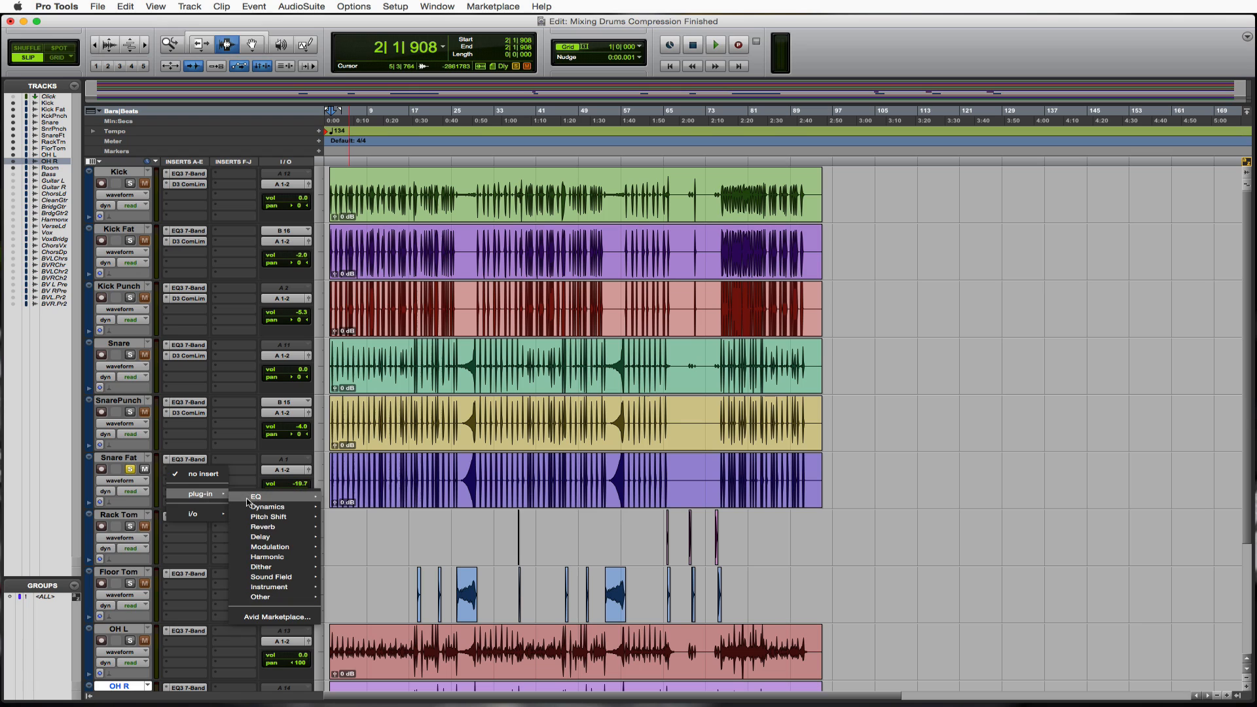
click(236, 412)
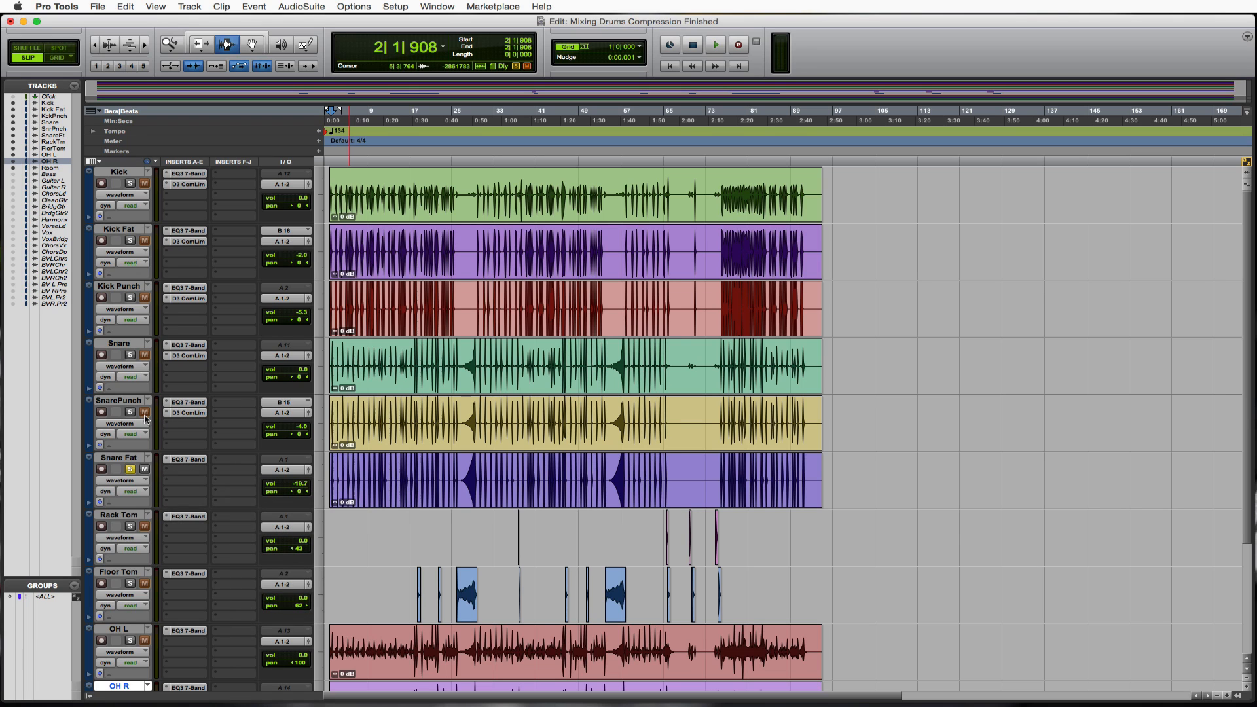
Copy the SnarePunch compressor to the Snare Fat track's second insert slot, open the copy and audition it.
drag(180, 454, 182, 474)
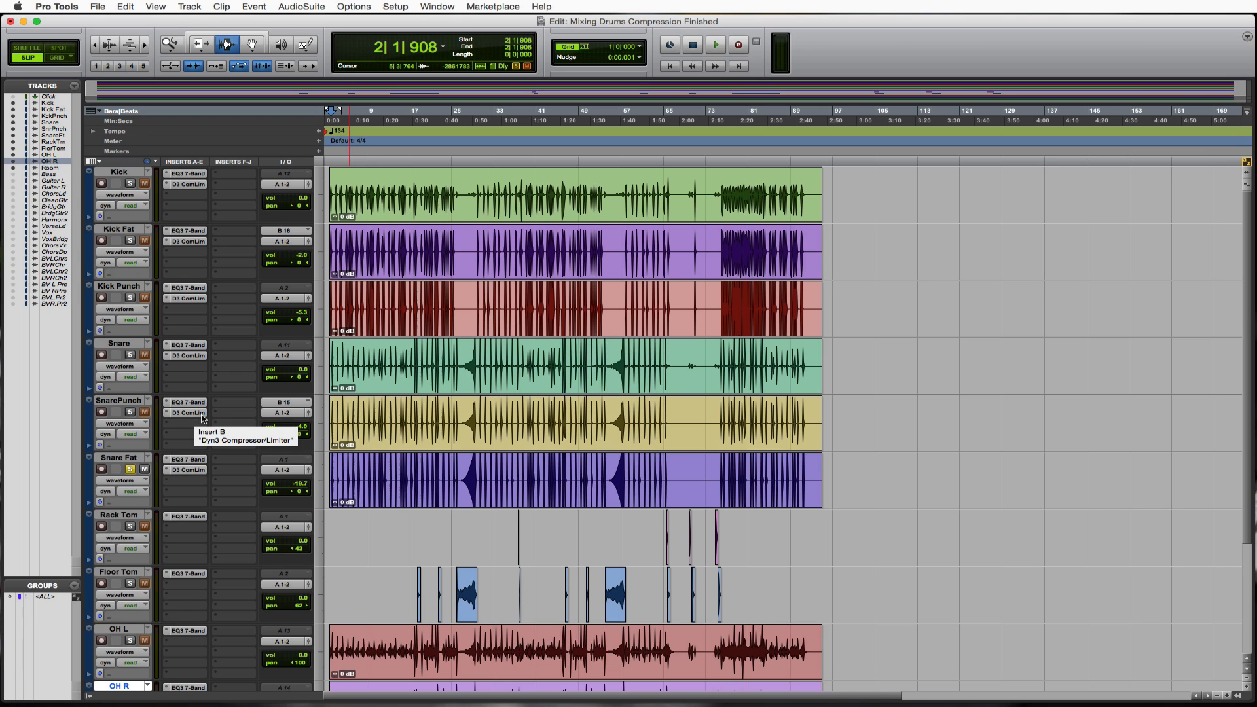
click(188, 471)
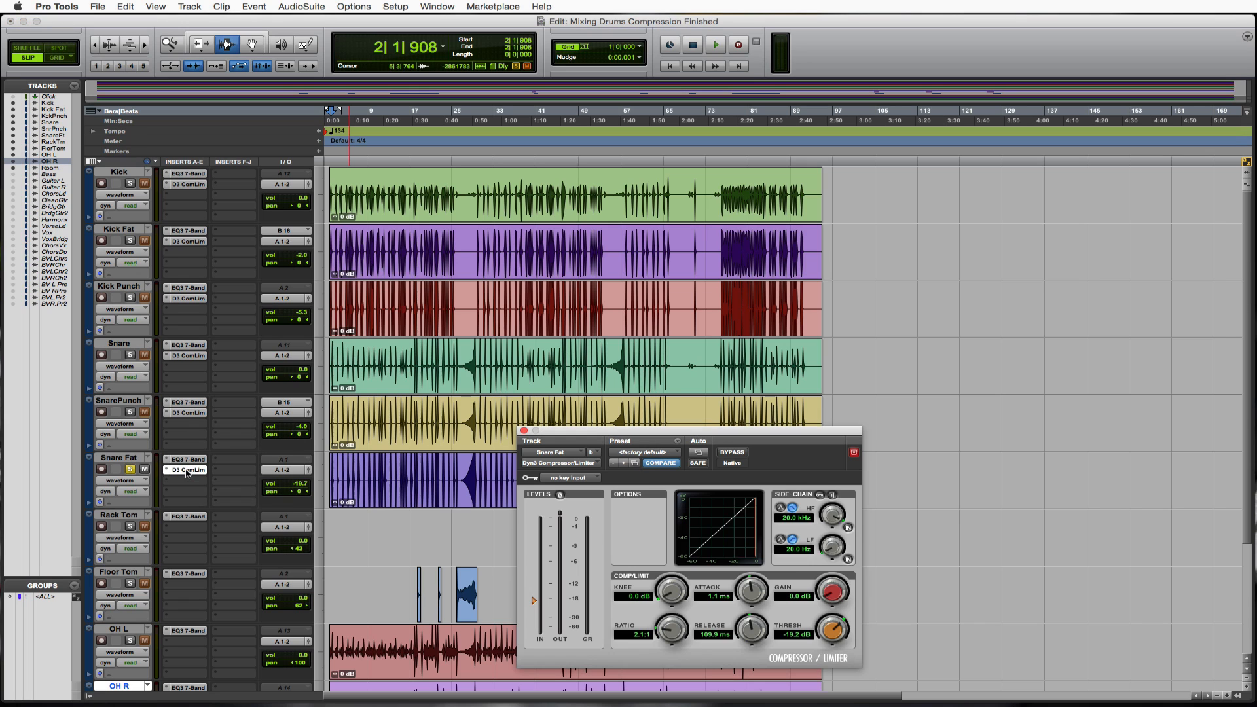
key(space)
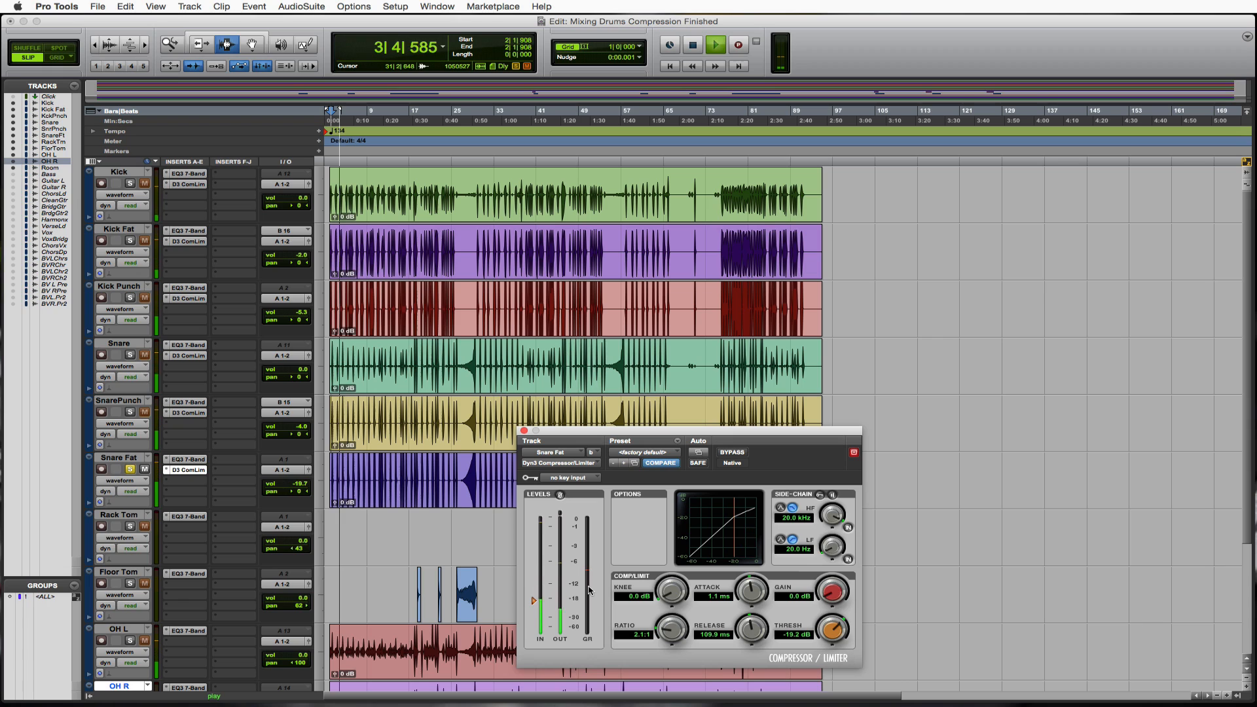
key(space)
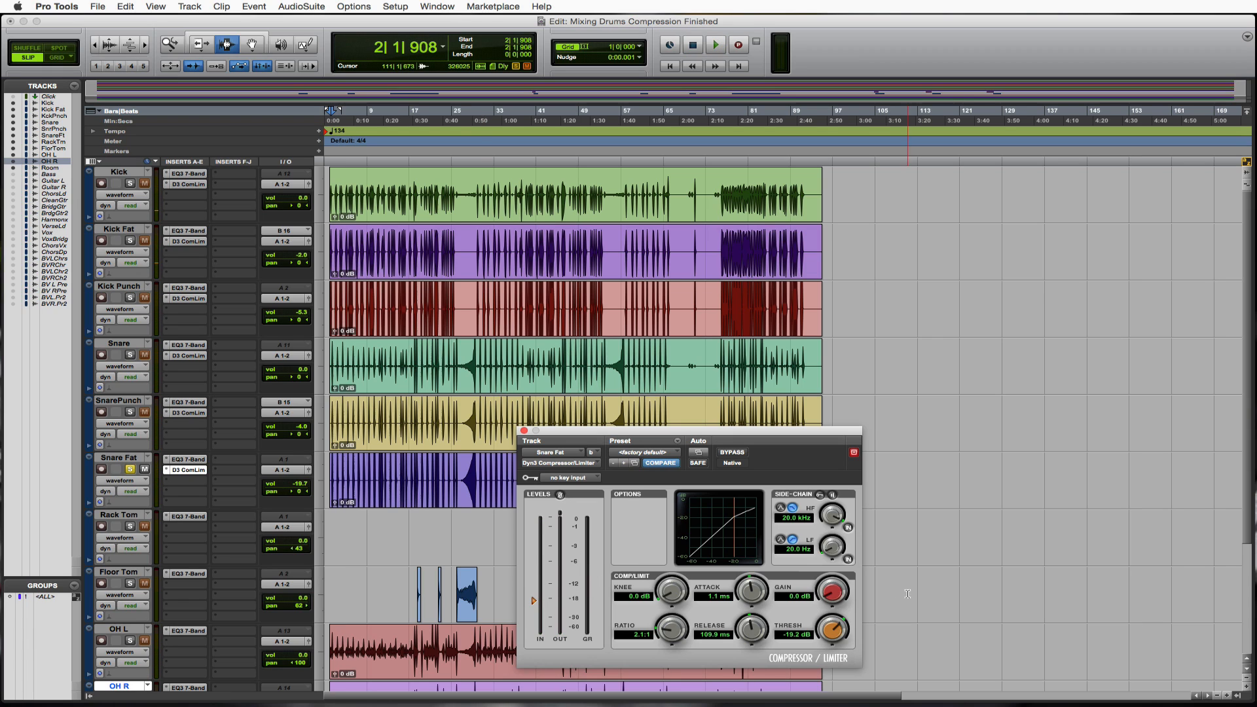
Raise the Snare Fat compressor's threshold to -6.0 dB and audition the track repeatedly, checking the compressor's levels.
mouse_move(834, 628)
mouse_down()
mouse_move(835, 611)
mouse_move(834, 627)
mouse_up()
key(space)
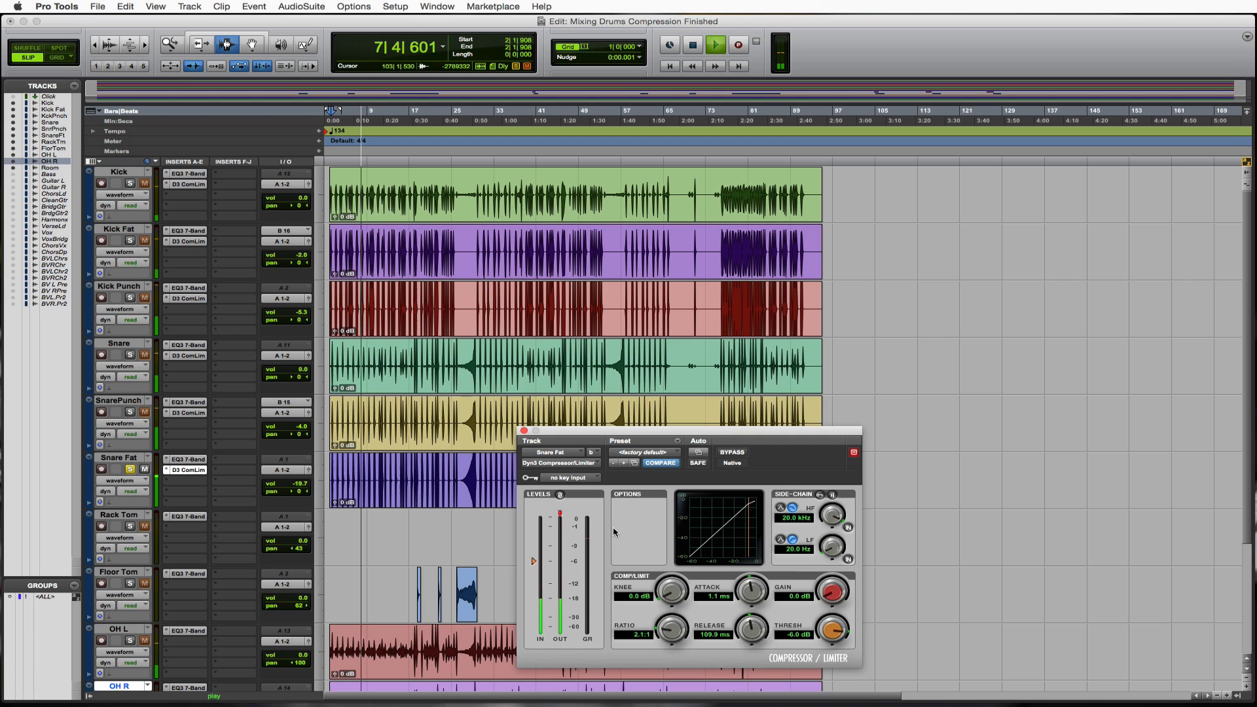
key(space)
key(space)
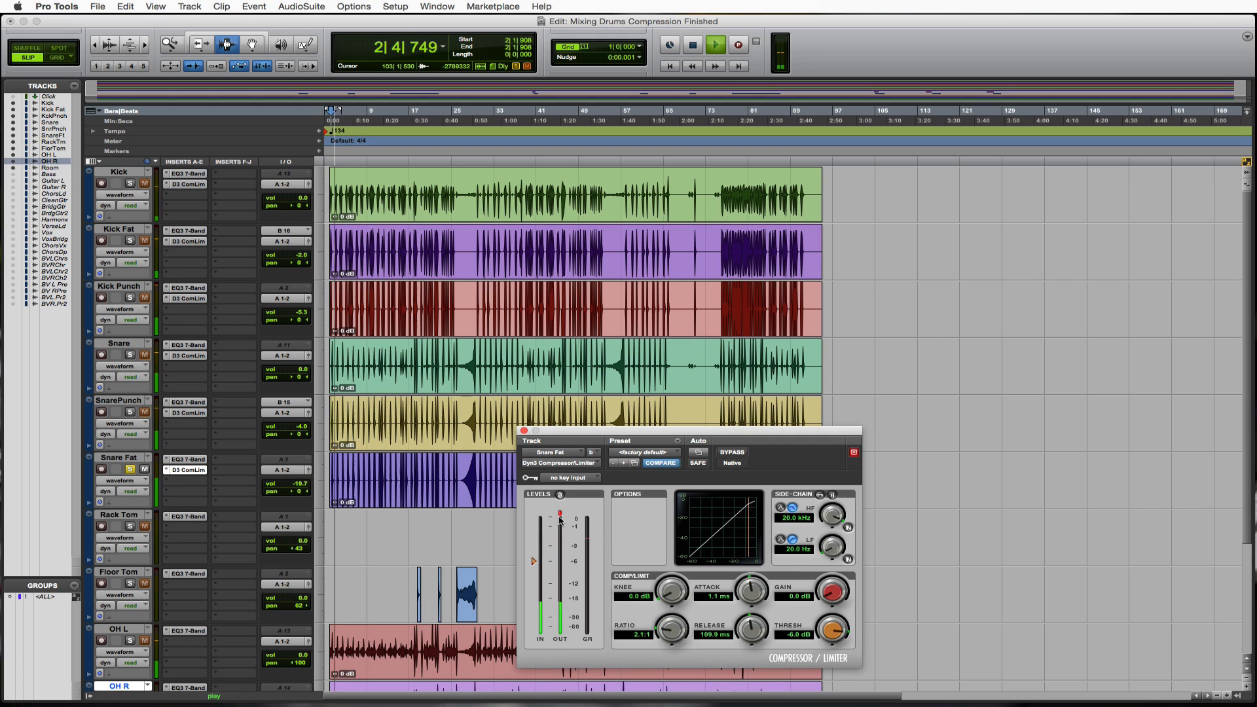
key(space)
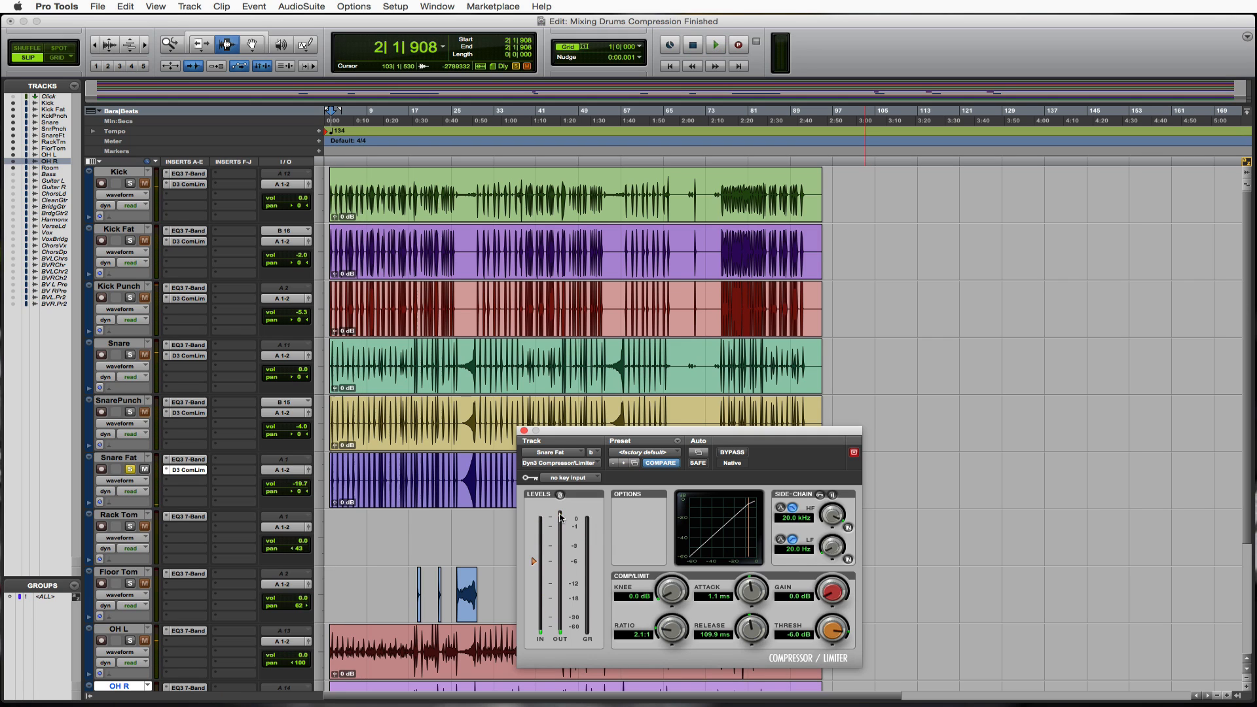
drag(837, 607, 828, 625)
key(space)
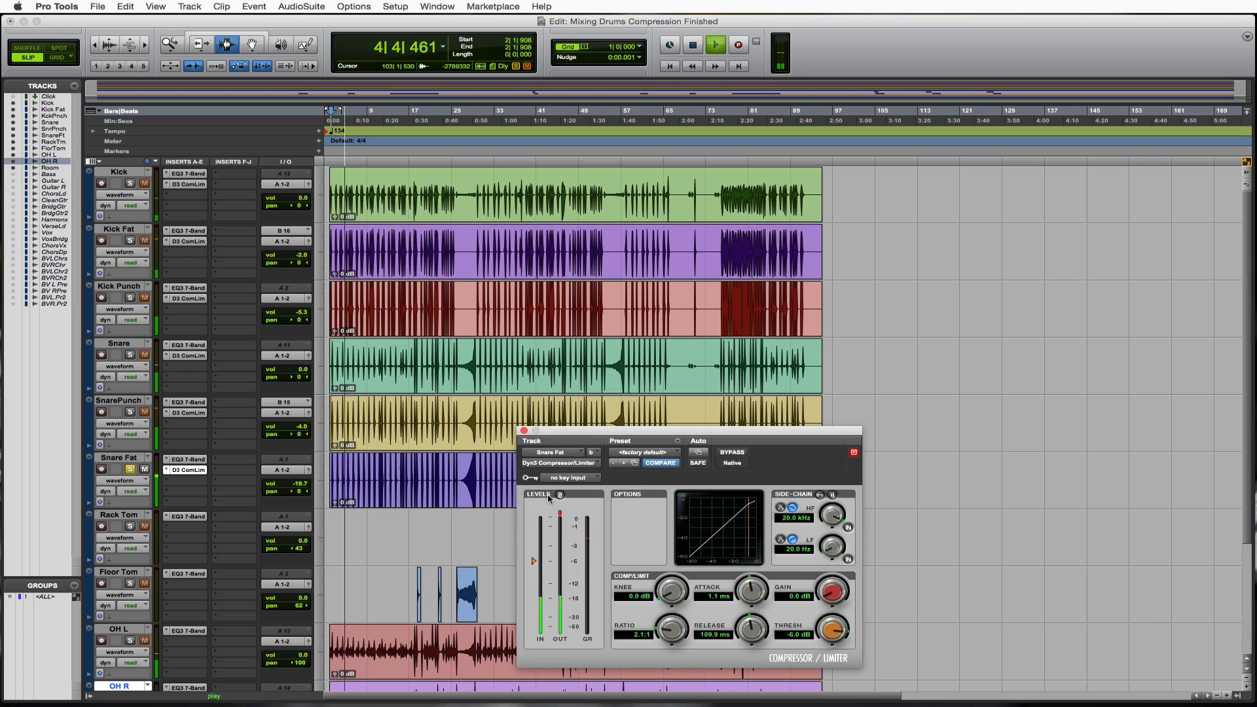
key(space)
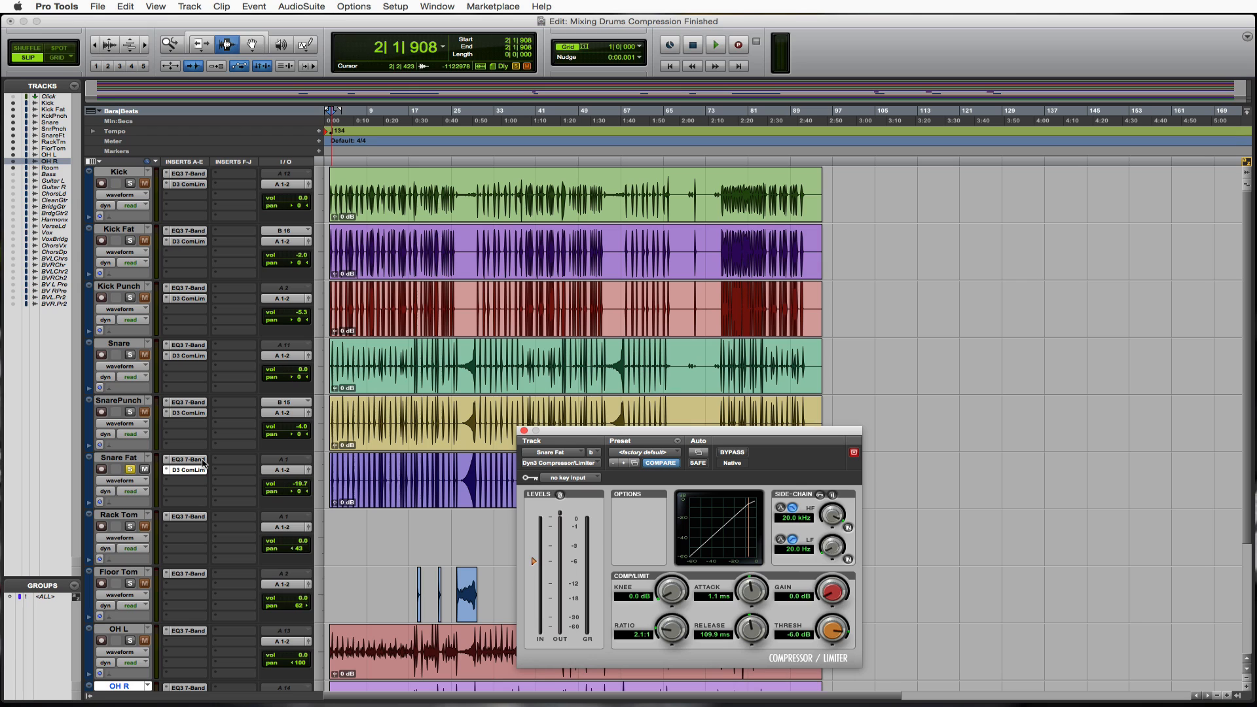
Play Snare Fat from just before bar 2 and boost its EQ's HMF band by 18 dB with Q 10.00, sweeping to 951.9 Hz.
click(330, 468)
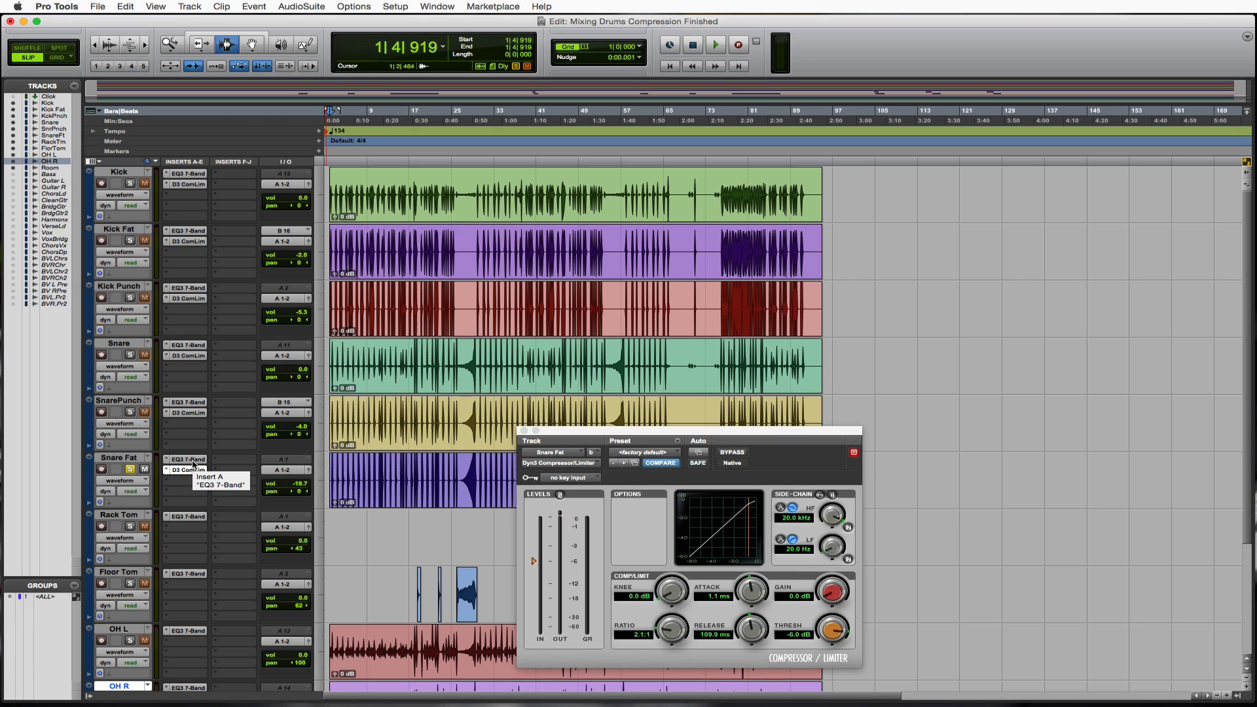
key(space)
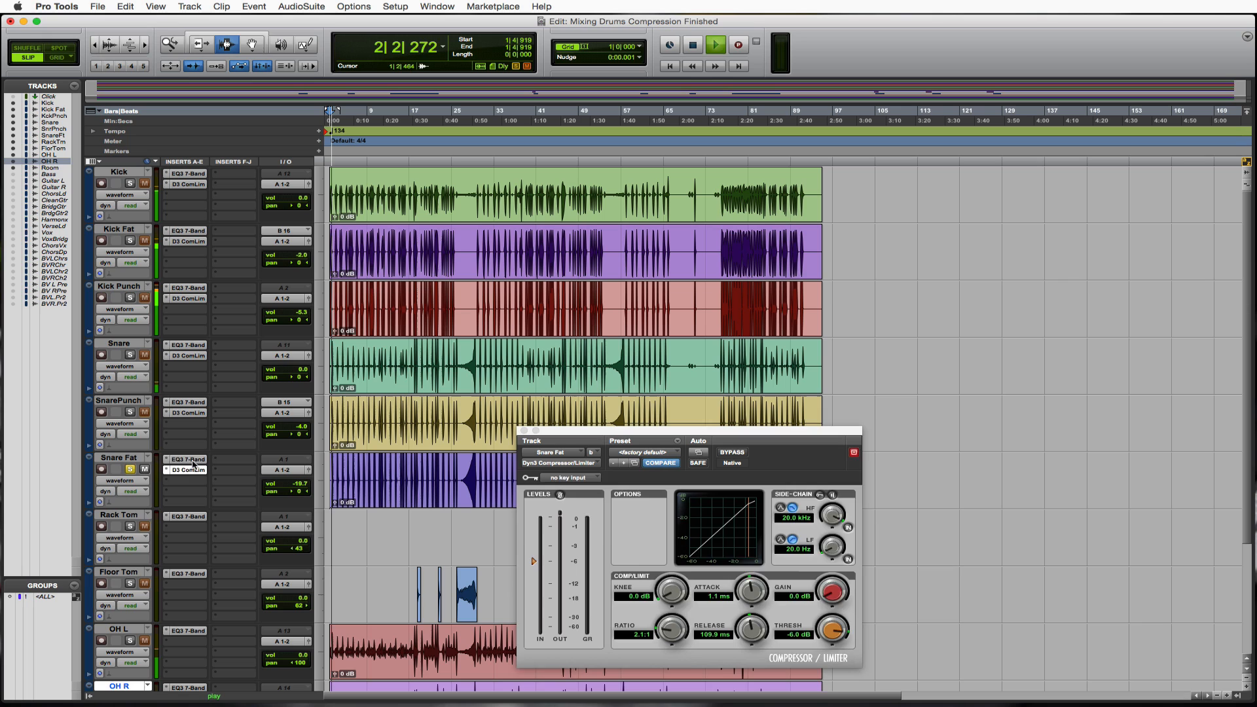
click(193, 460)
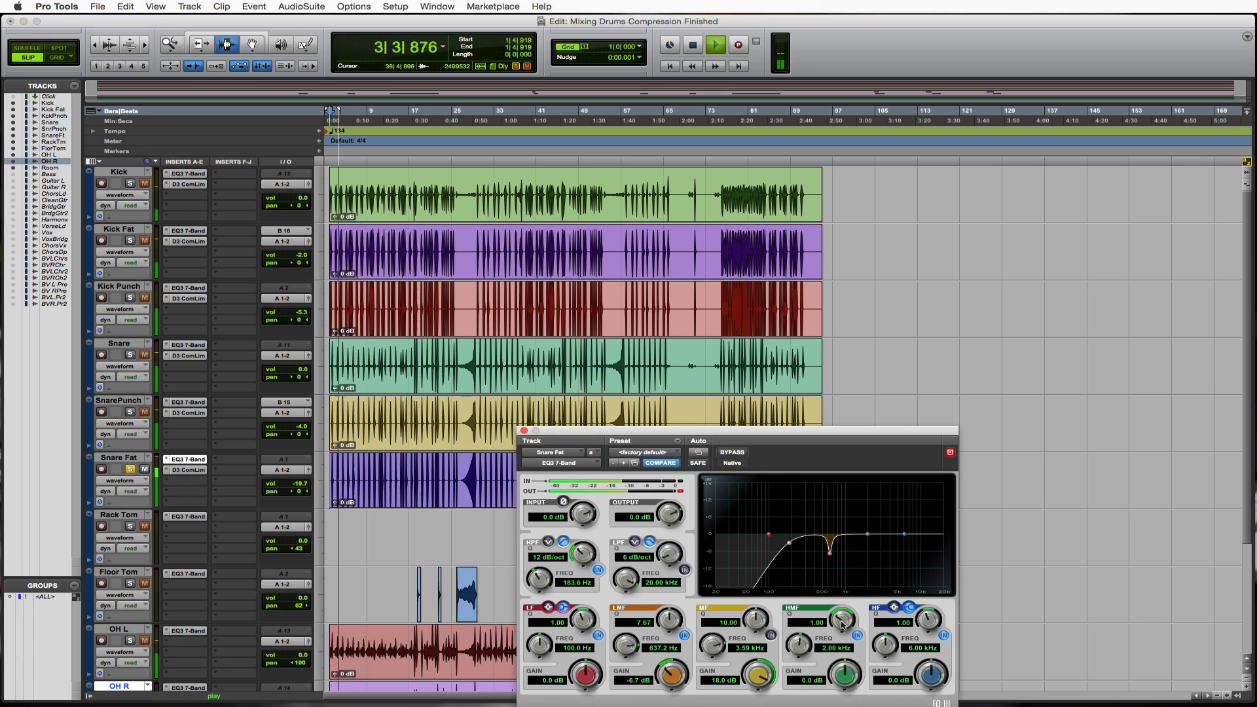
drag(842, 624, 844, 544)
drag(845, 675, 851, 444)
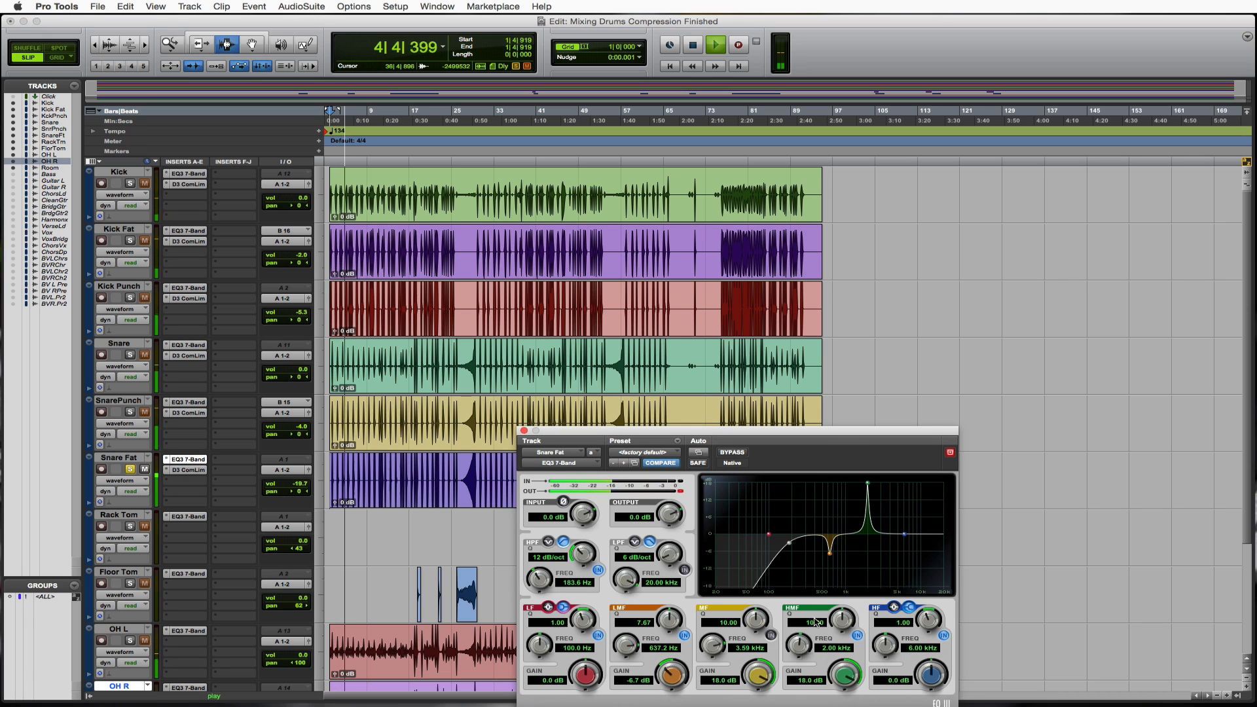
drag(799, 644, 804, 660)
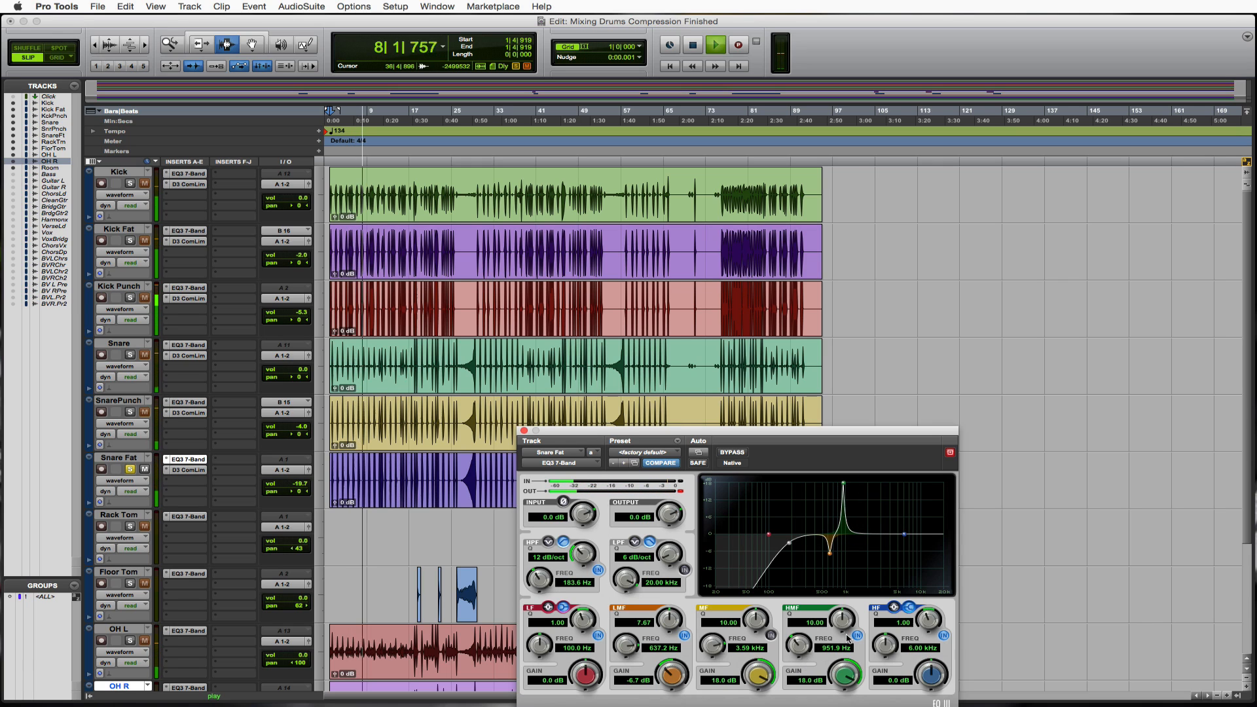
key(space)
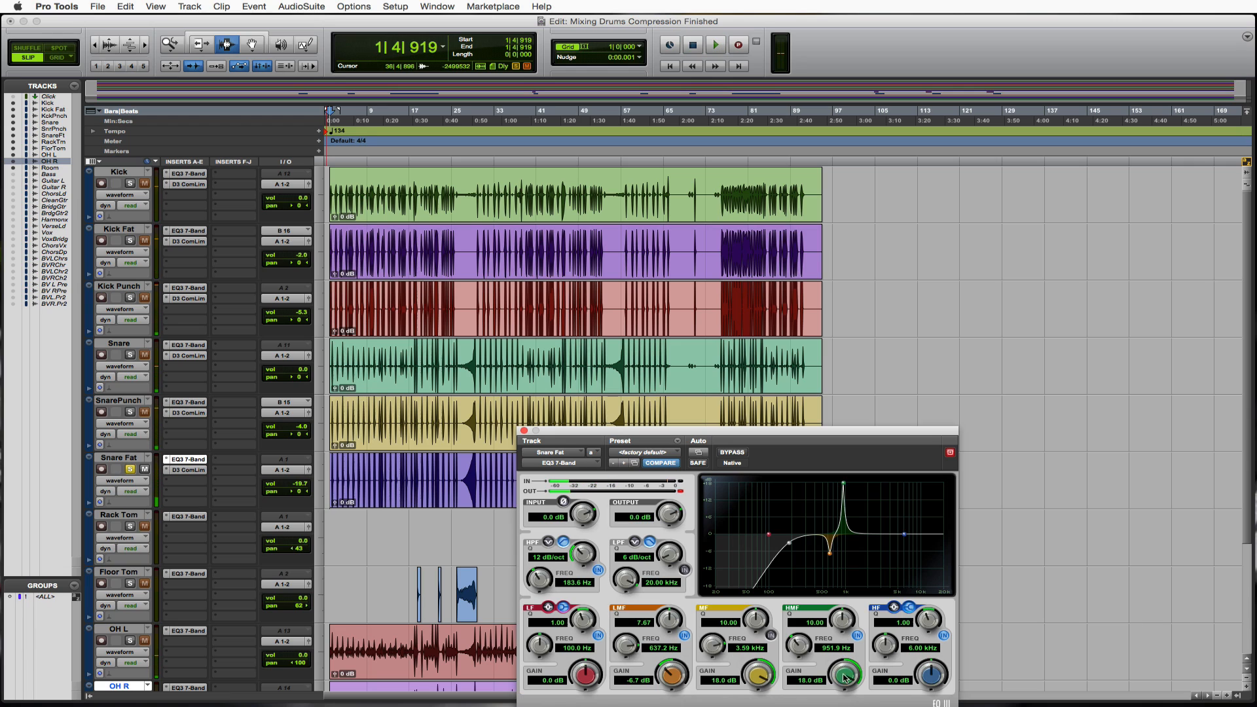
Cut the Snare Fat EQ's HMF band to -6.7 dB and audition the result.
mouse_move(847, 673)
mouse_down()
mouse_move(844, 705)
mouse_move(843, 689)
mouse_up()
key(space)
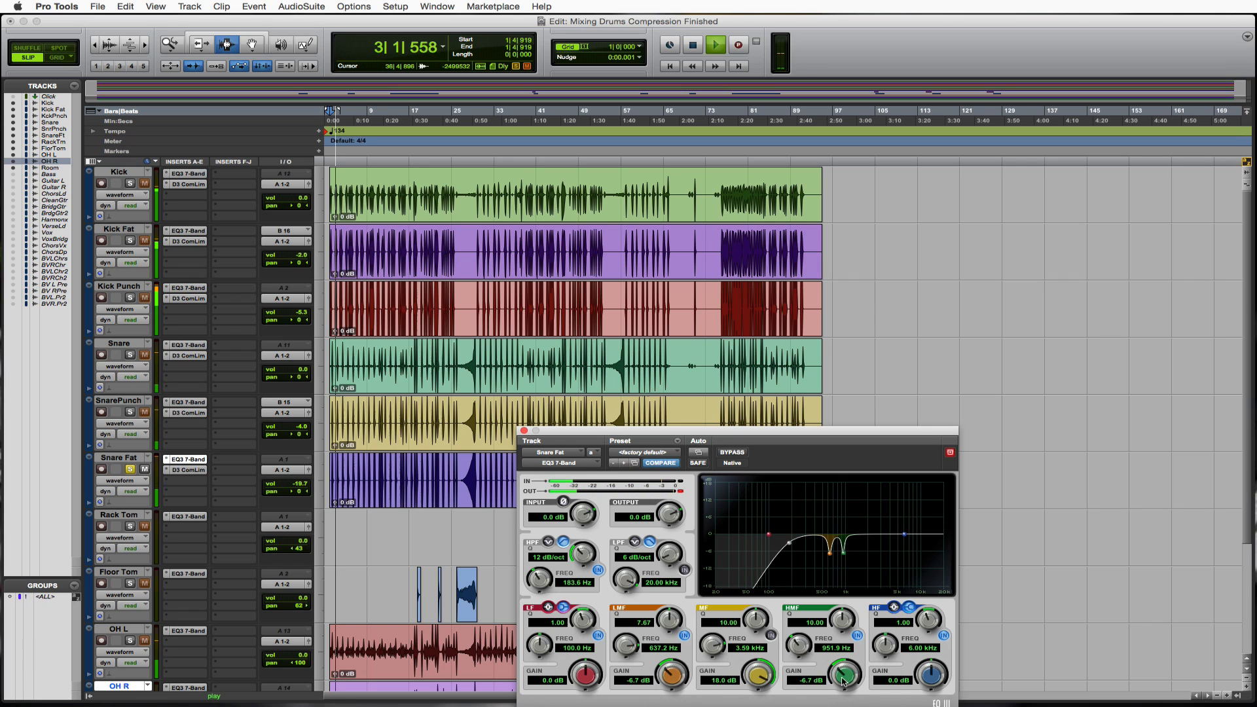
key(space)
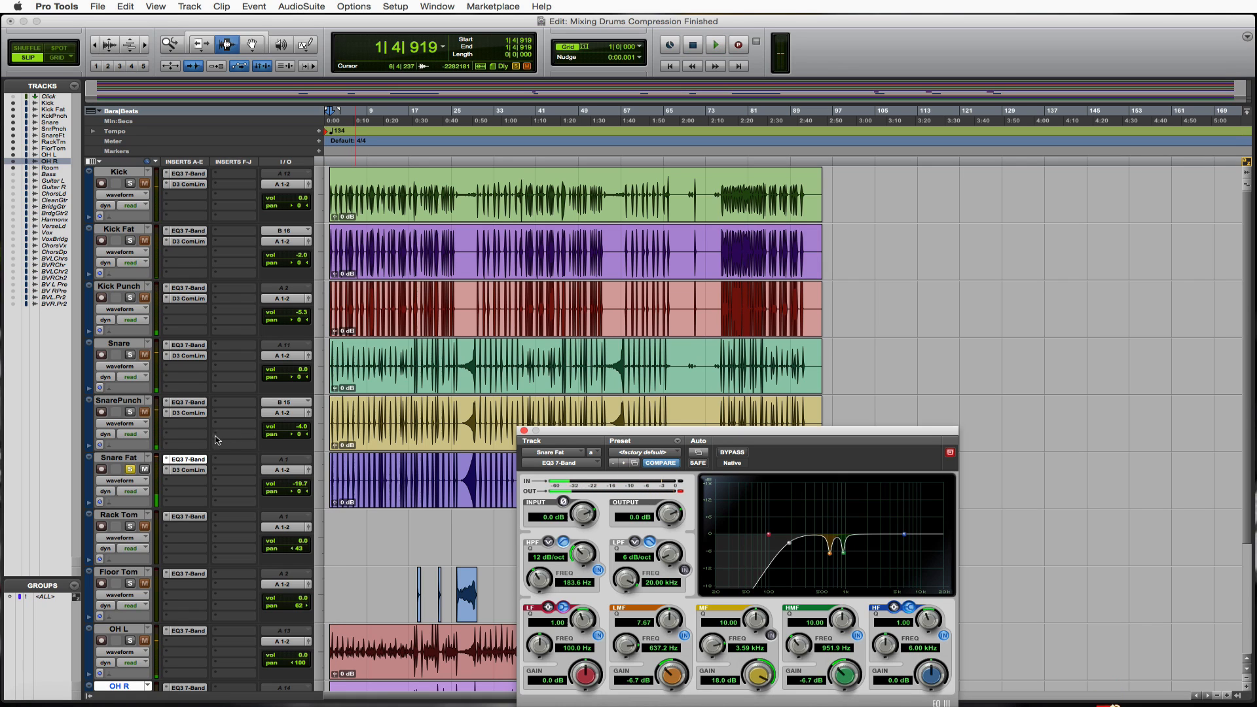
Unsolo Snare Fat, close its EQ window and place the playhead on the Rack Tom clip near bar 70.
click(130, 470)
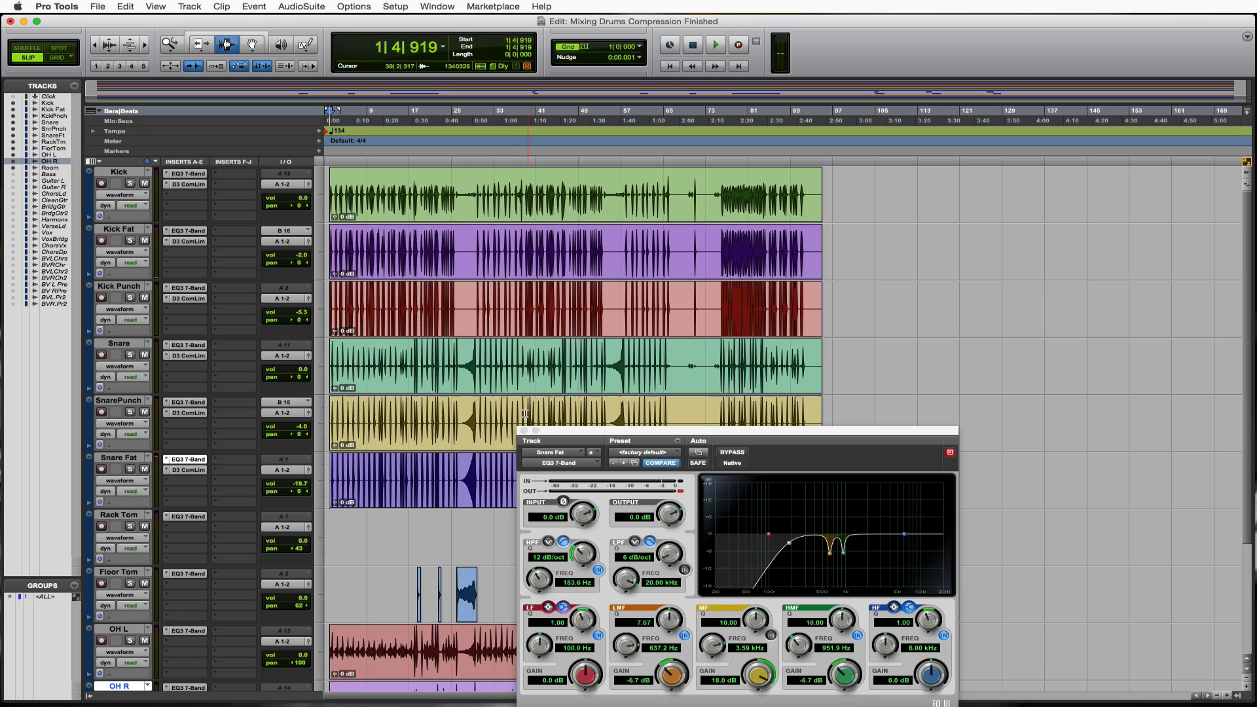
click(523, 431)
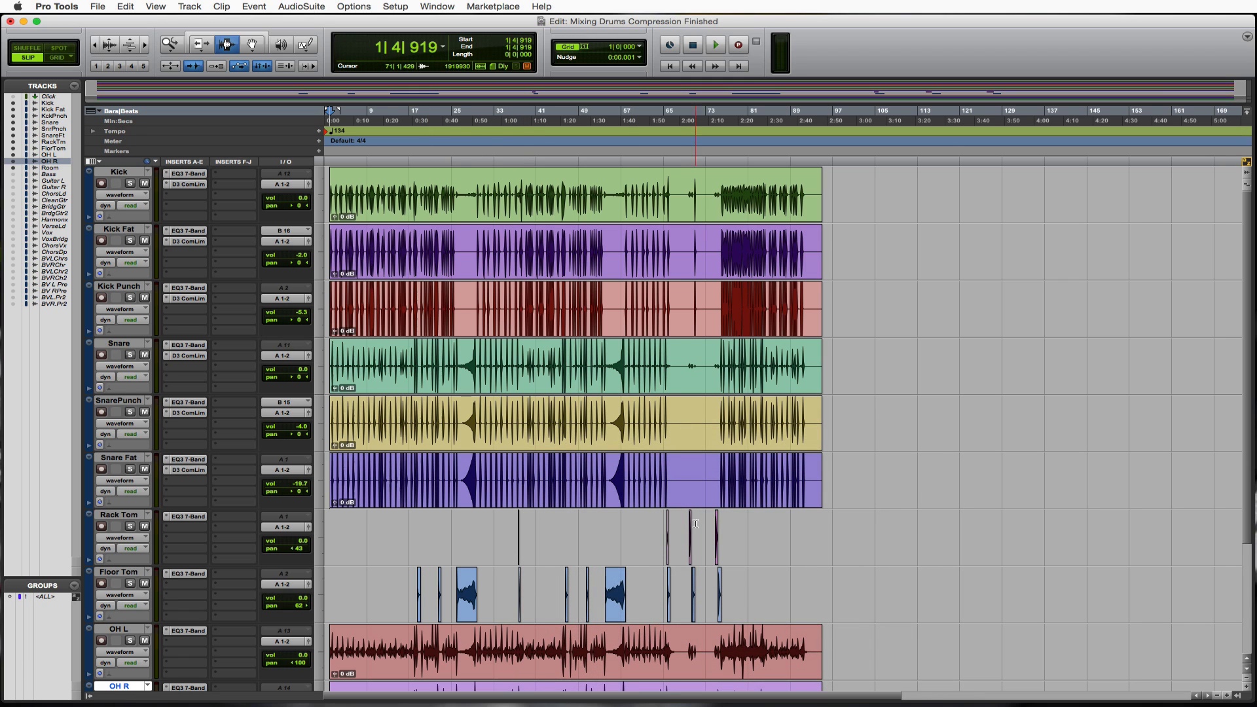
click(691, 524)
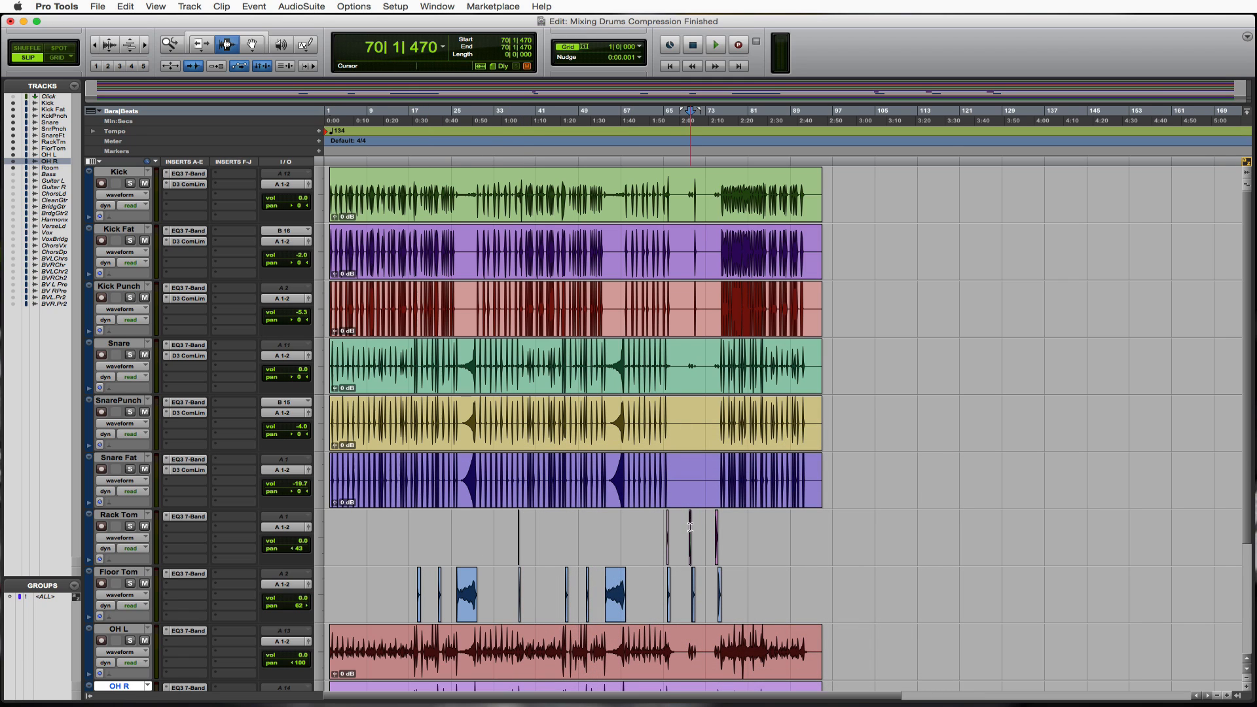
Insert a Dyn3 Compressor/Limiter (mono) on Rack Tom below its EQ and place the playhead just before its clip near bar 70.
click(169, 528)
mouse_move(201, 552)
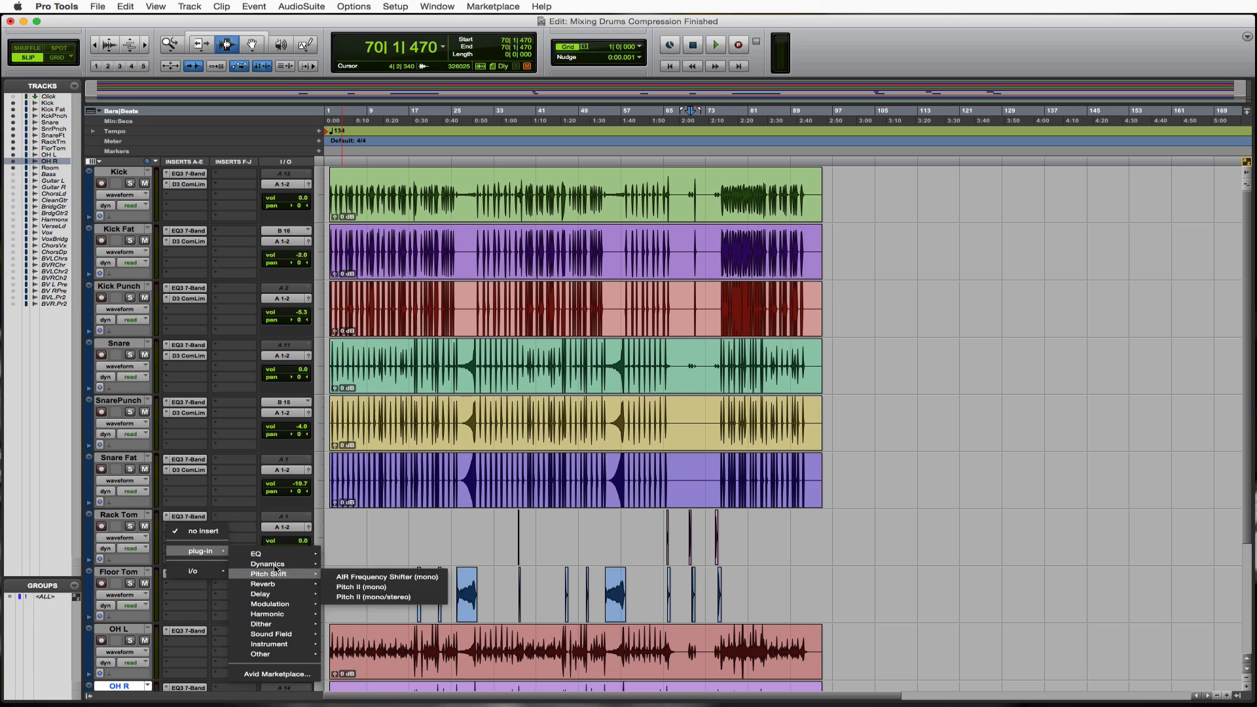
mouse_move(277, 562)
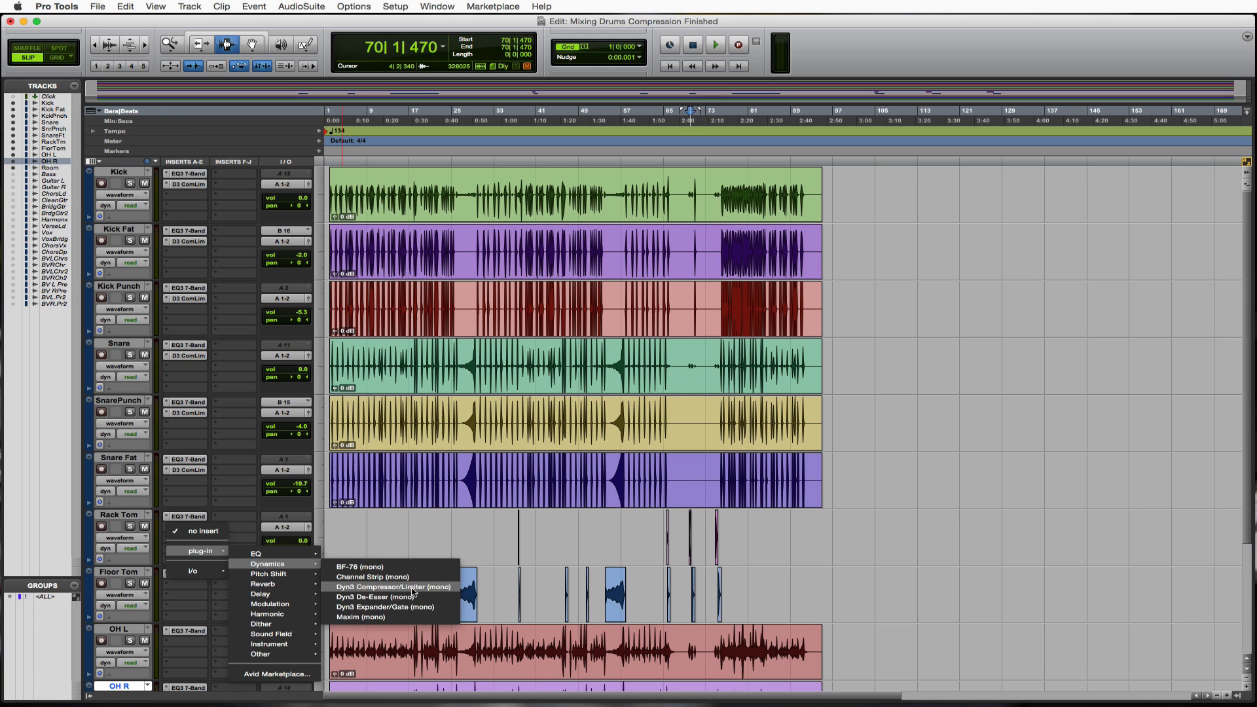
click(393, 587)
key(t)
key(t)
key(t)
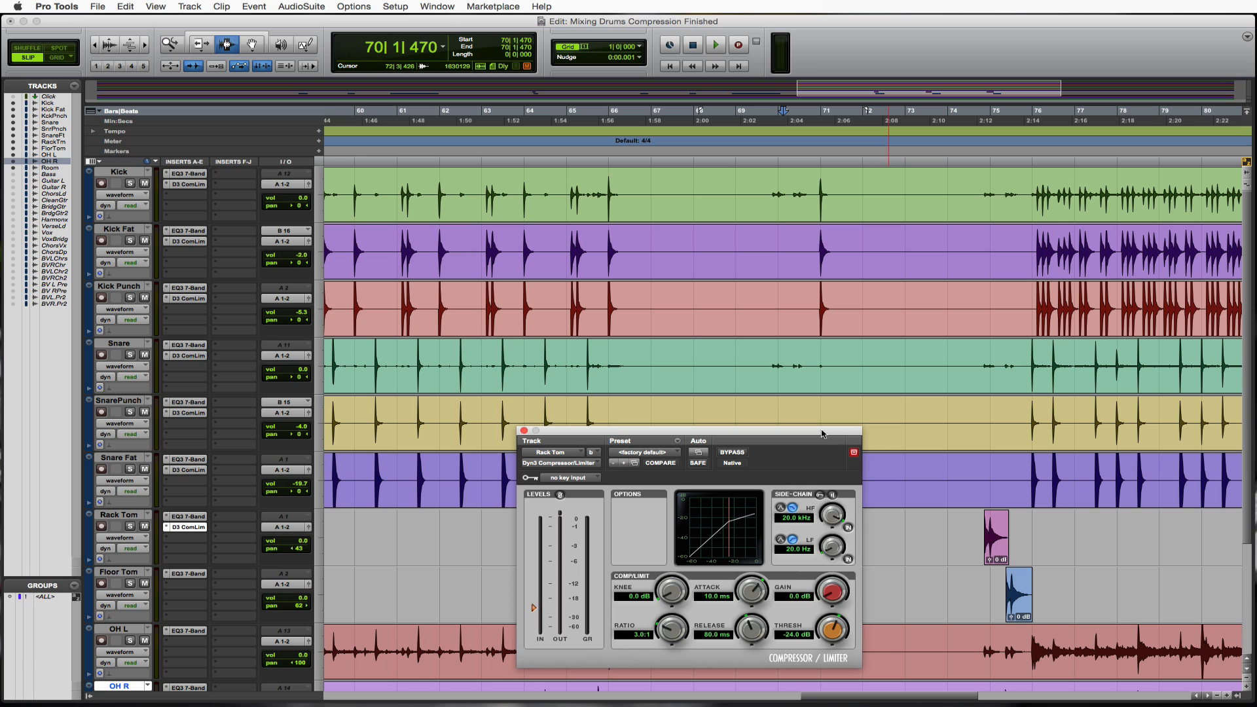
drag(821, 434, 552, 284)
click(768, 535)
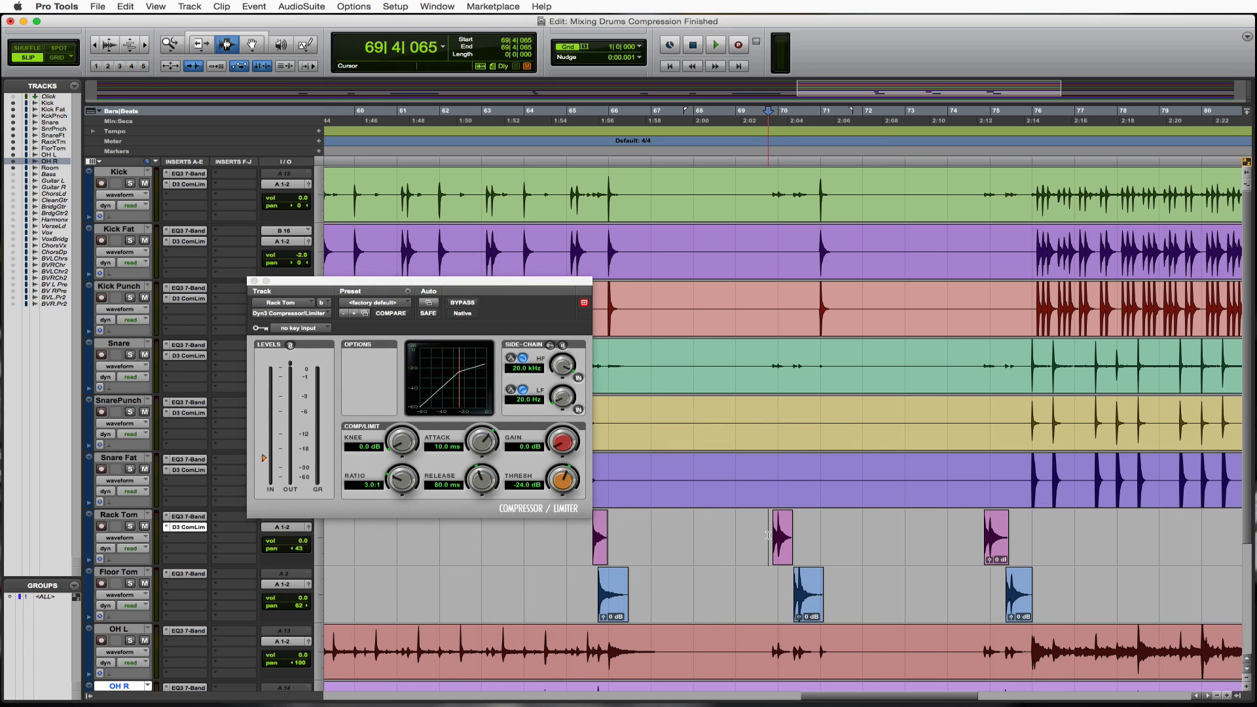
Set the Rack Tom compressor's ratio to 4.9:1, attack to 1.3 ms and release to 101.1 ms.
click(401, 306)
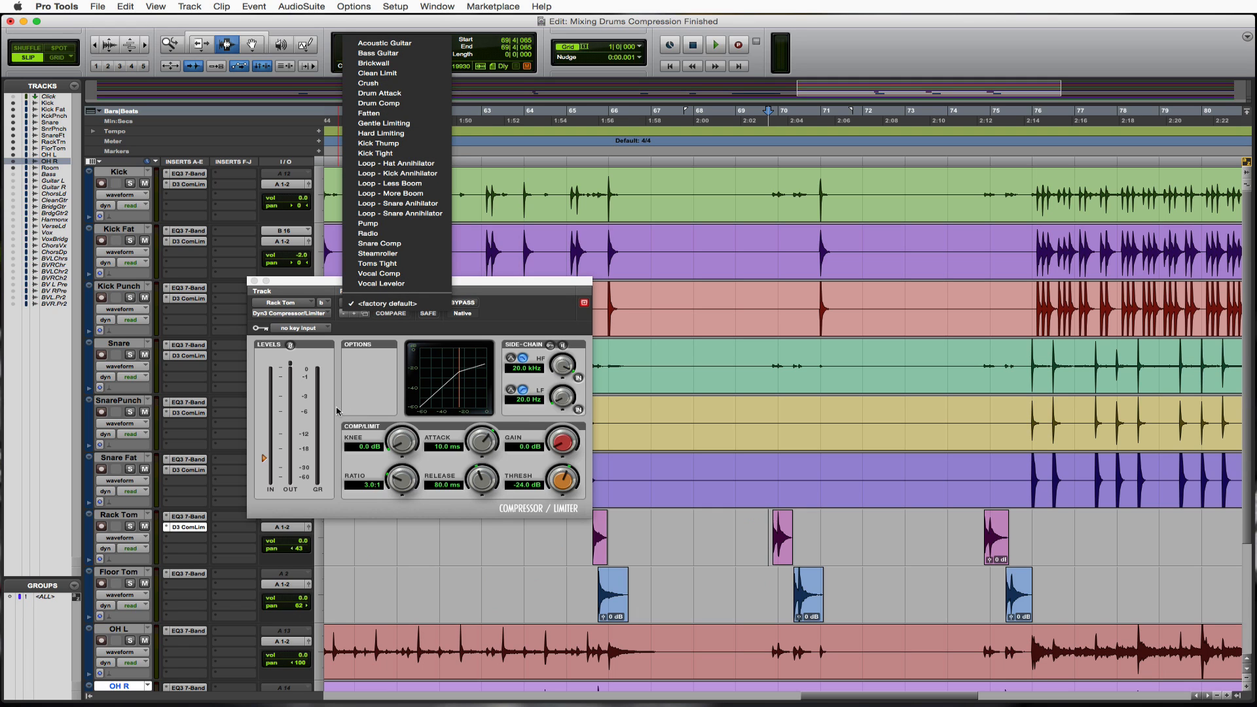
click(358, 402)
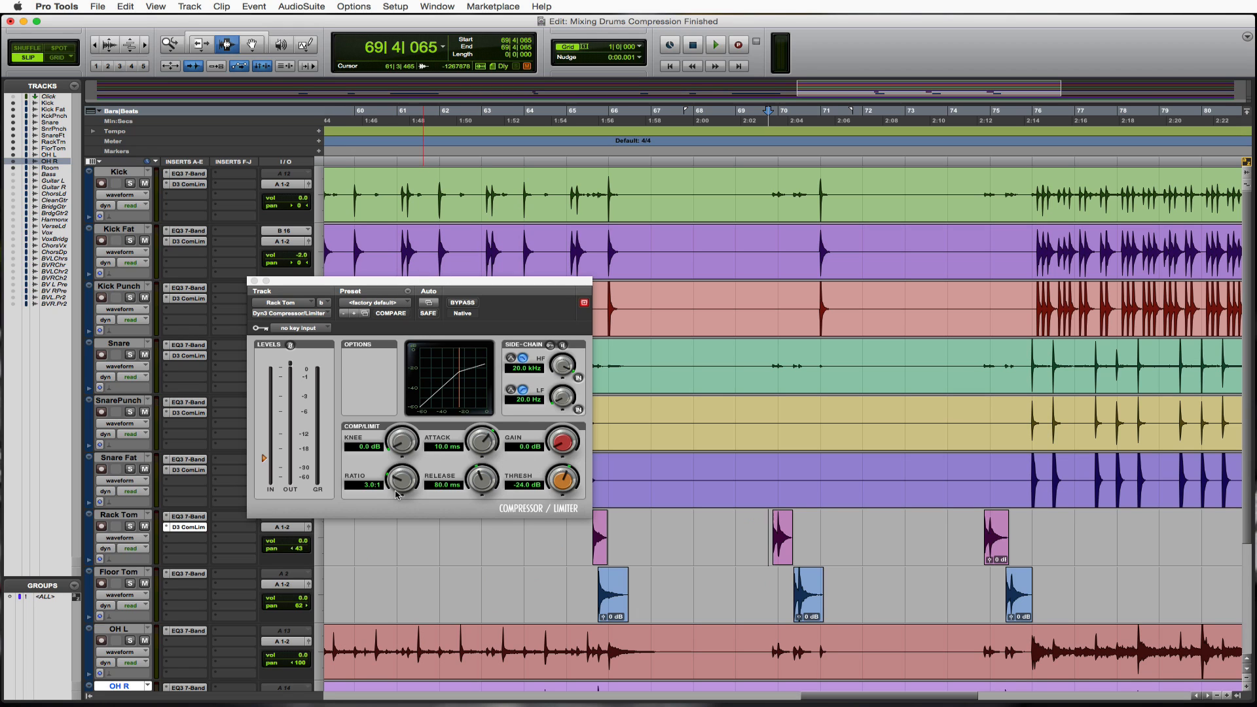
drag(402, 479, 387, 449)
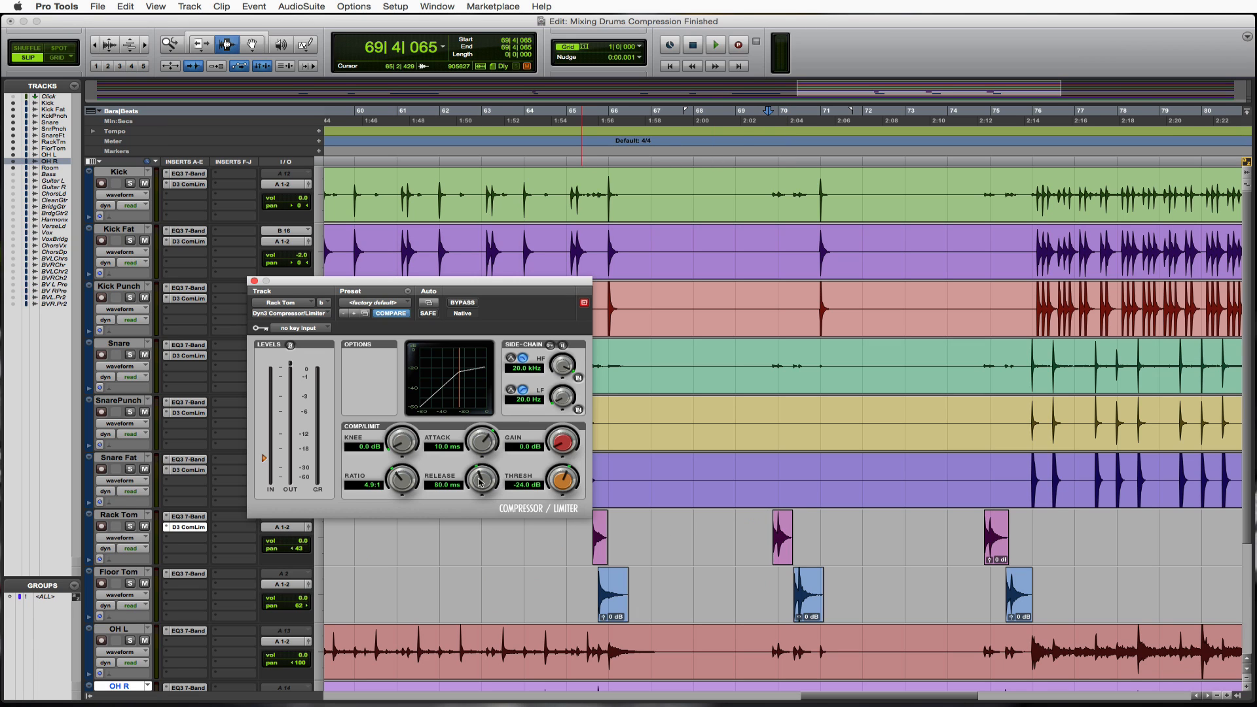
drag(482, 446, 484, 480)
Solo Rack Tom and audition its hit near bar 70 repeatedly, checking the compressor's levels and gain reduction.
key(space)
key(space)
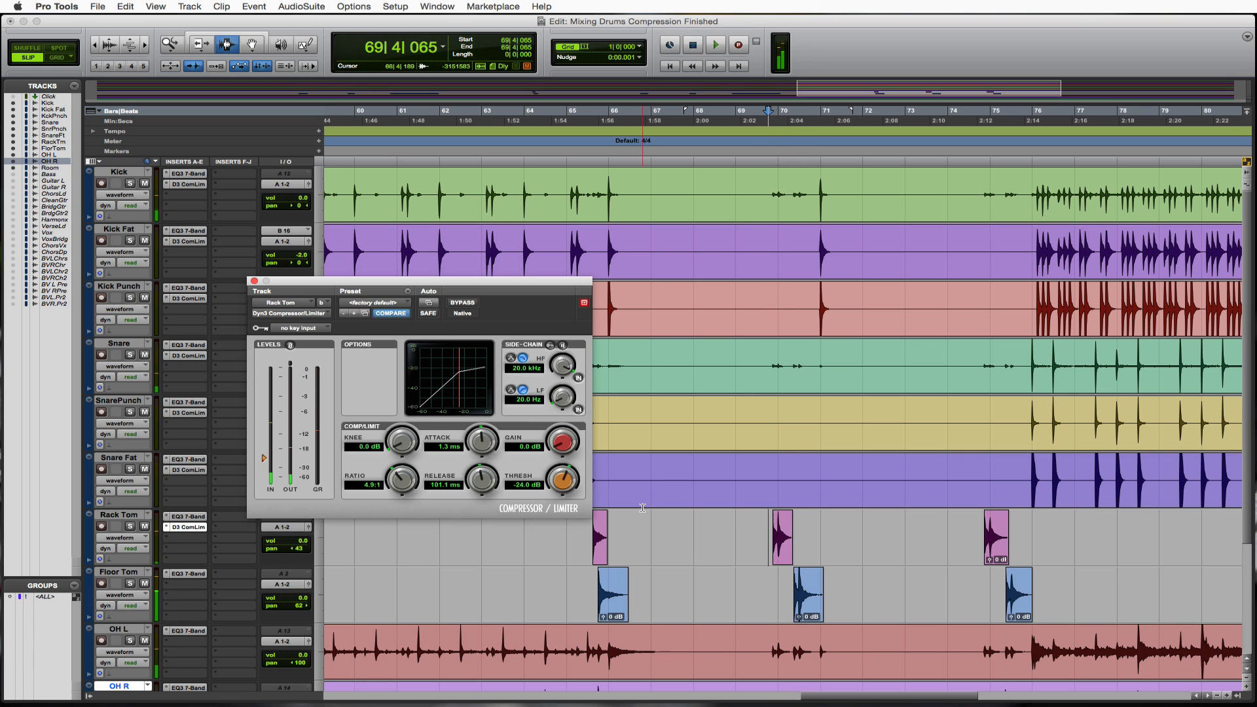
key(space)
key(space)
click(131, 528)
key(space)
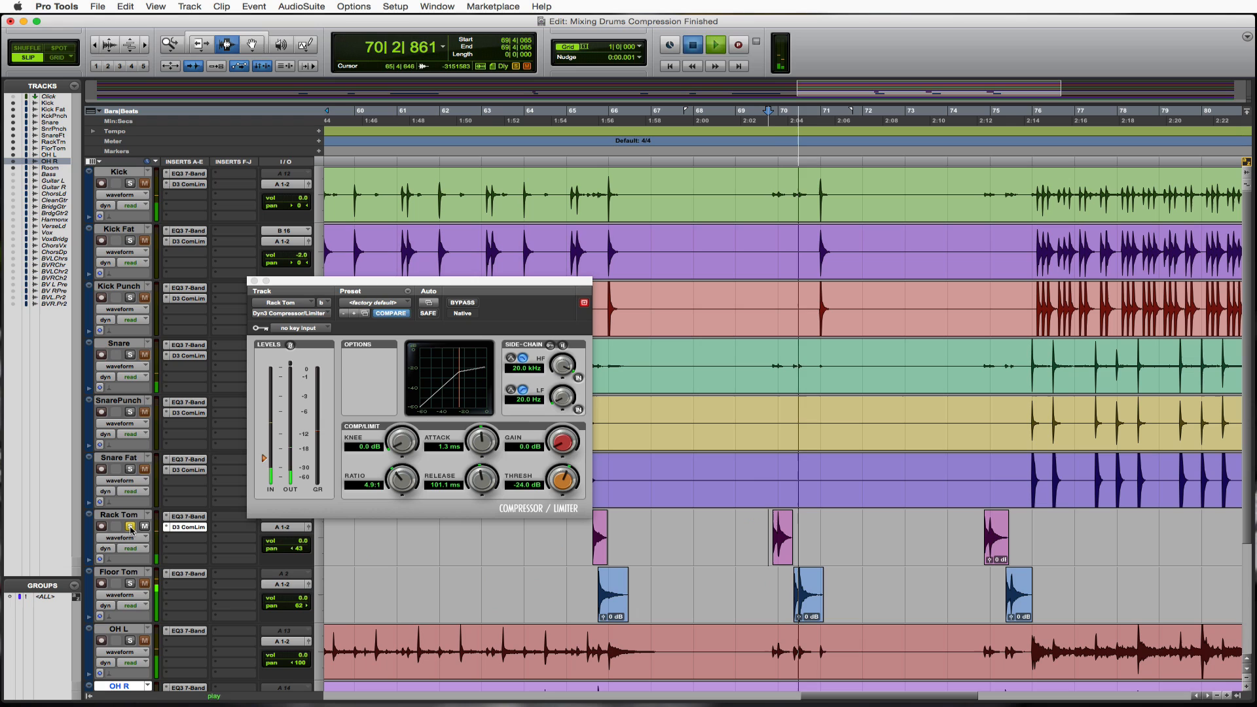
key(space)
key(space)
key(space)
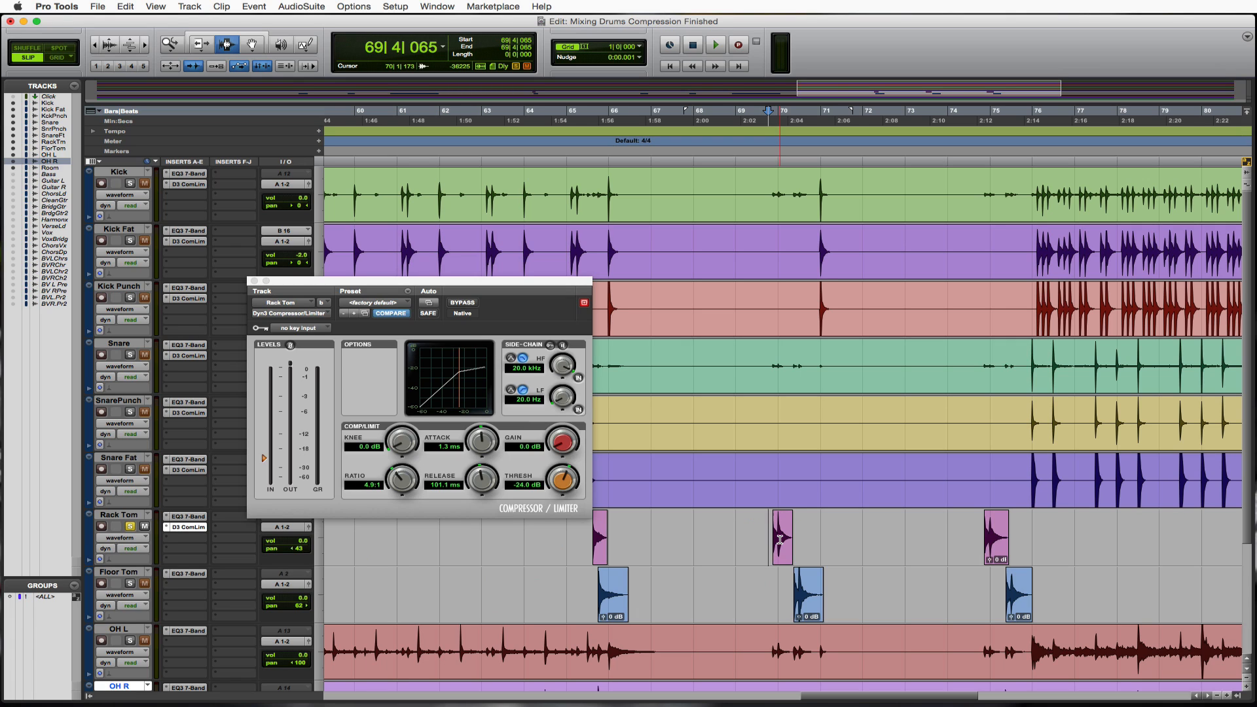
key(space)
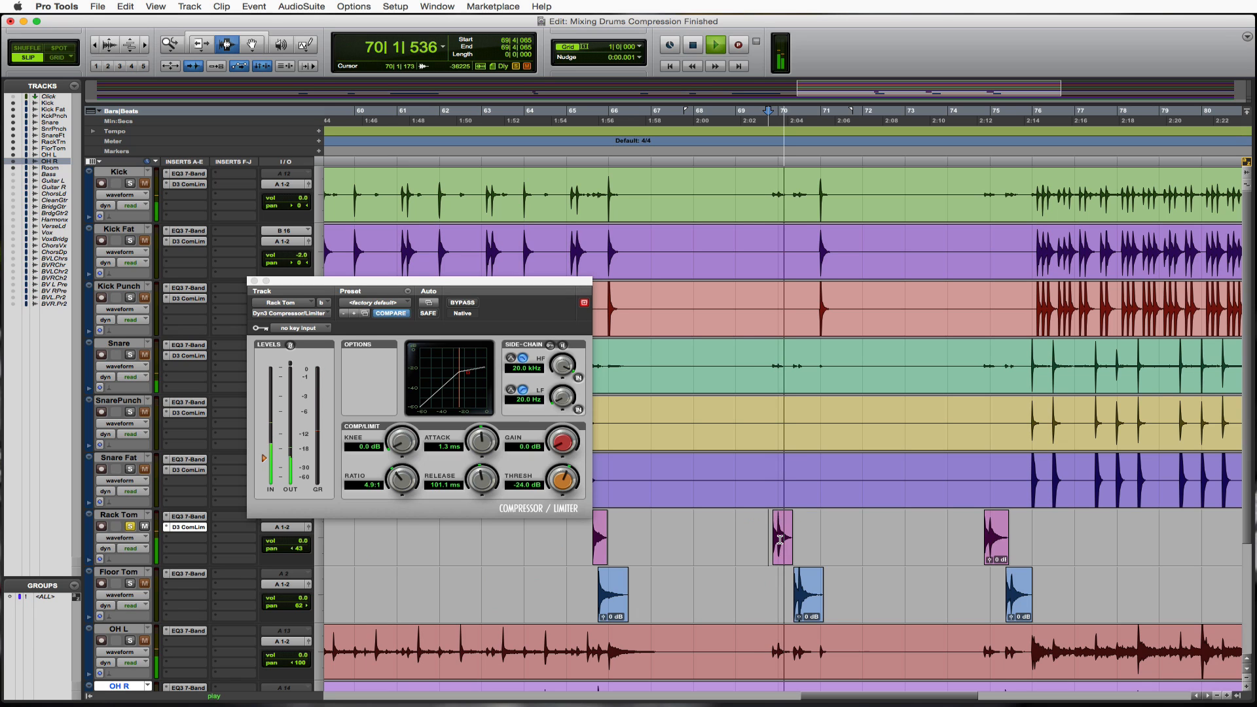
key(space)
key(space)
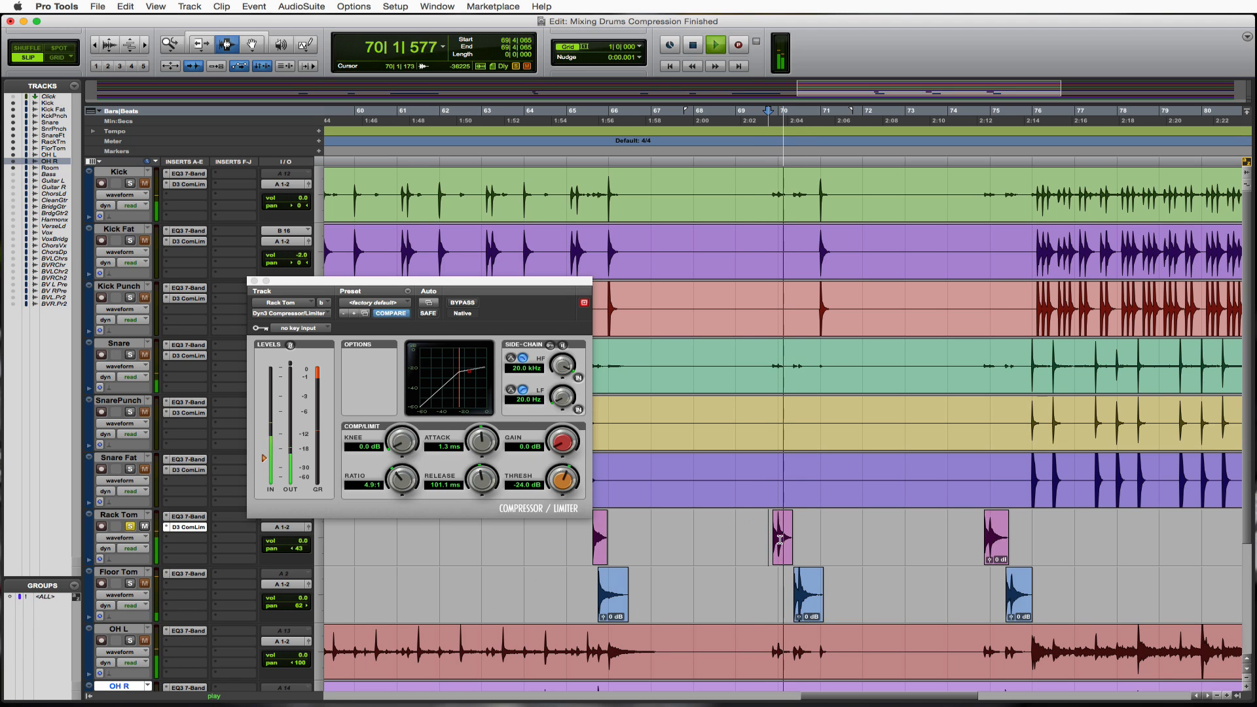
key(space)
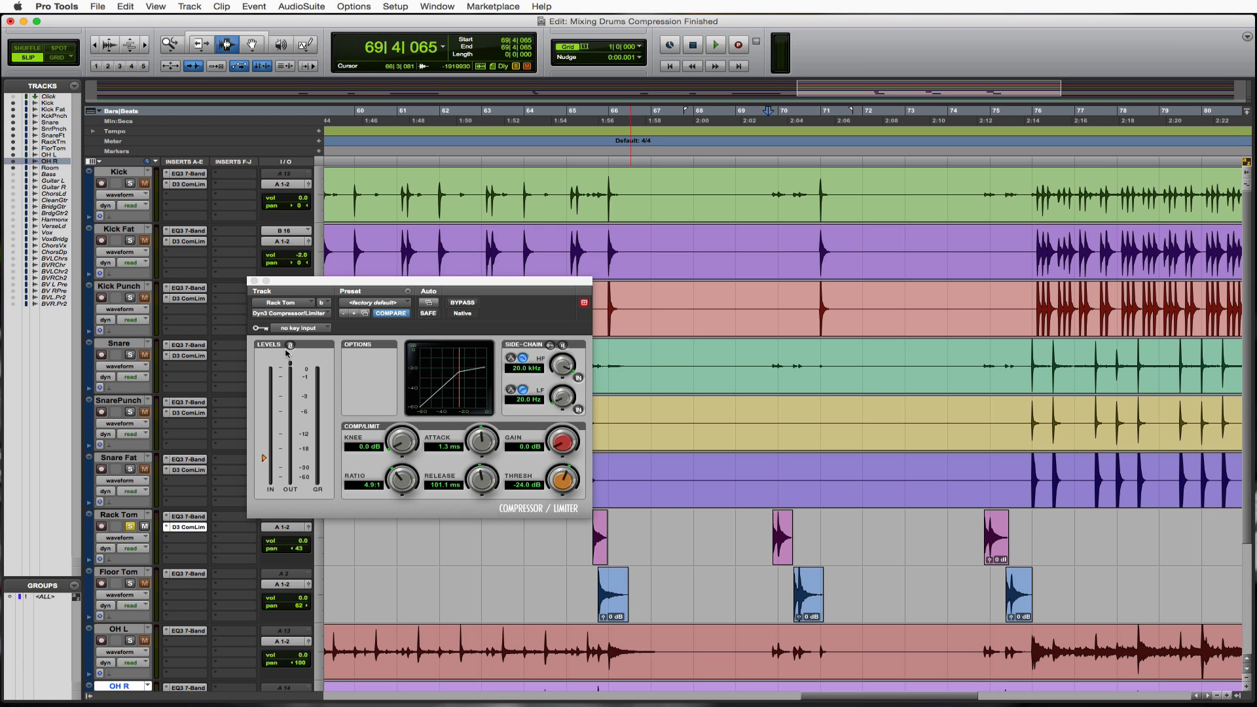
Move the solo from Rack Tom to Floor Tom, copy Rack Tom's compressor to Floor Tom and open the copy.
click(254, 280)
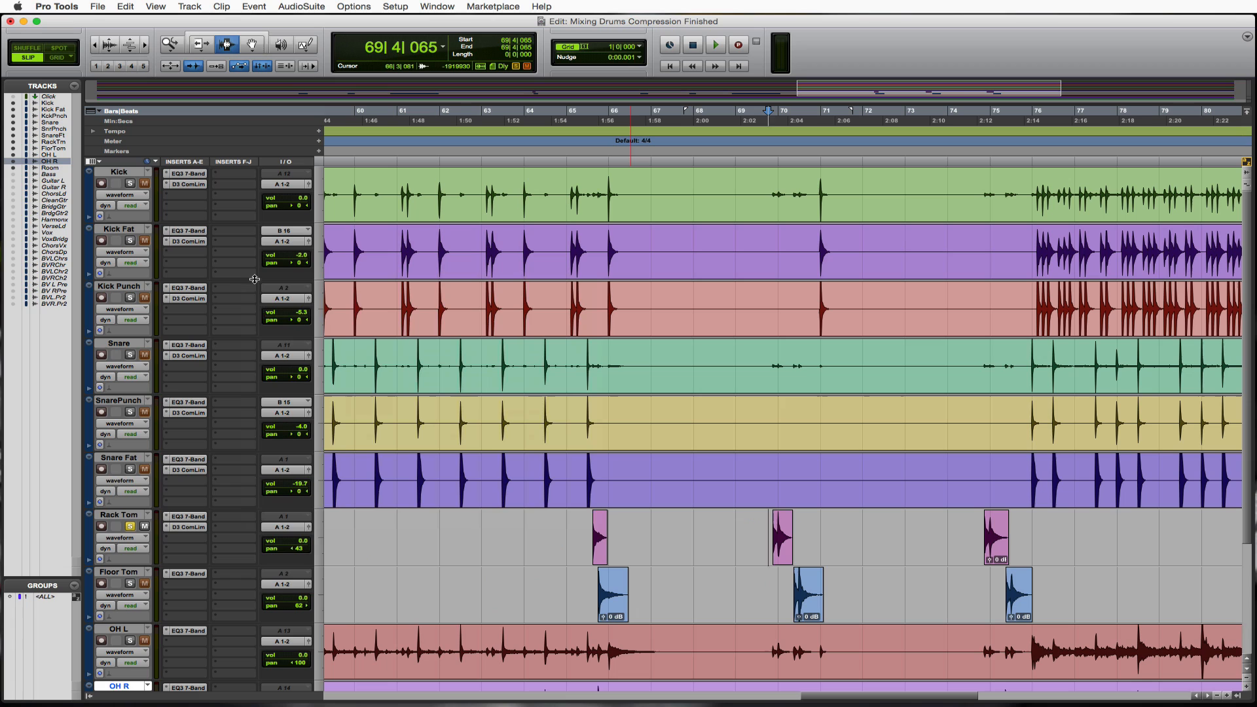
click(130, 526)
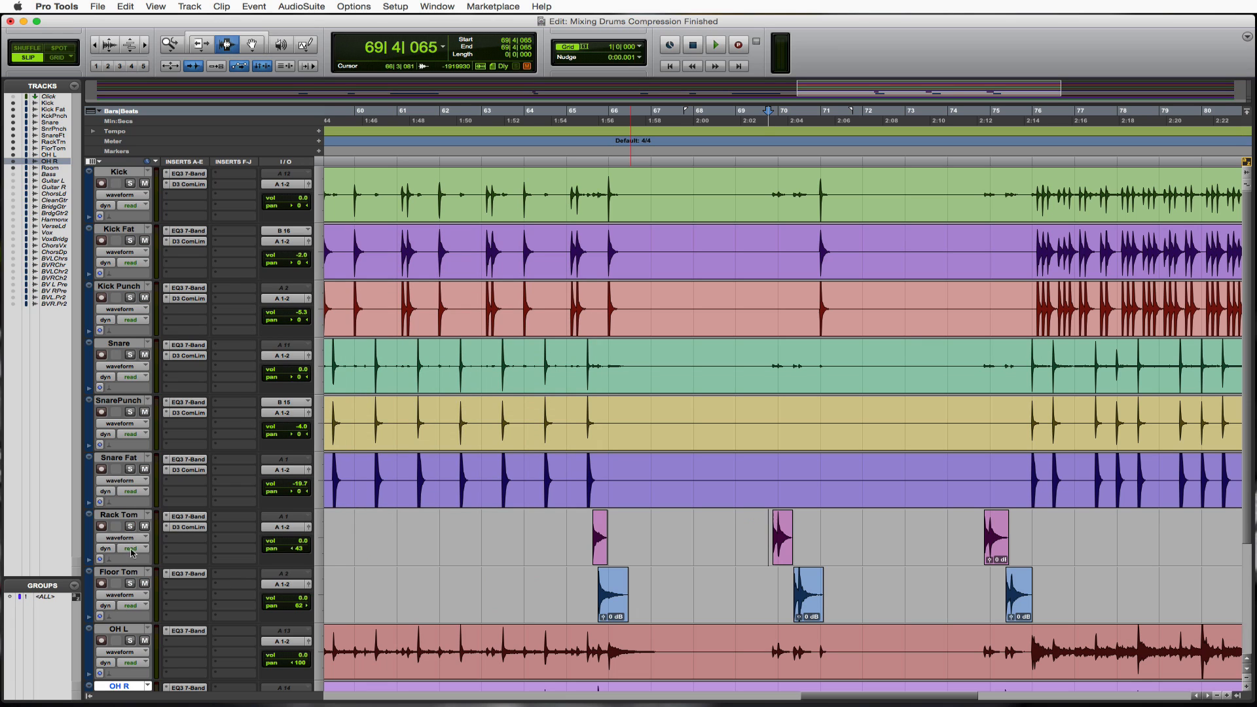
click(130, 583)
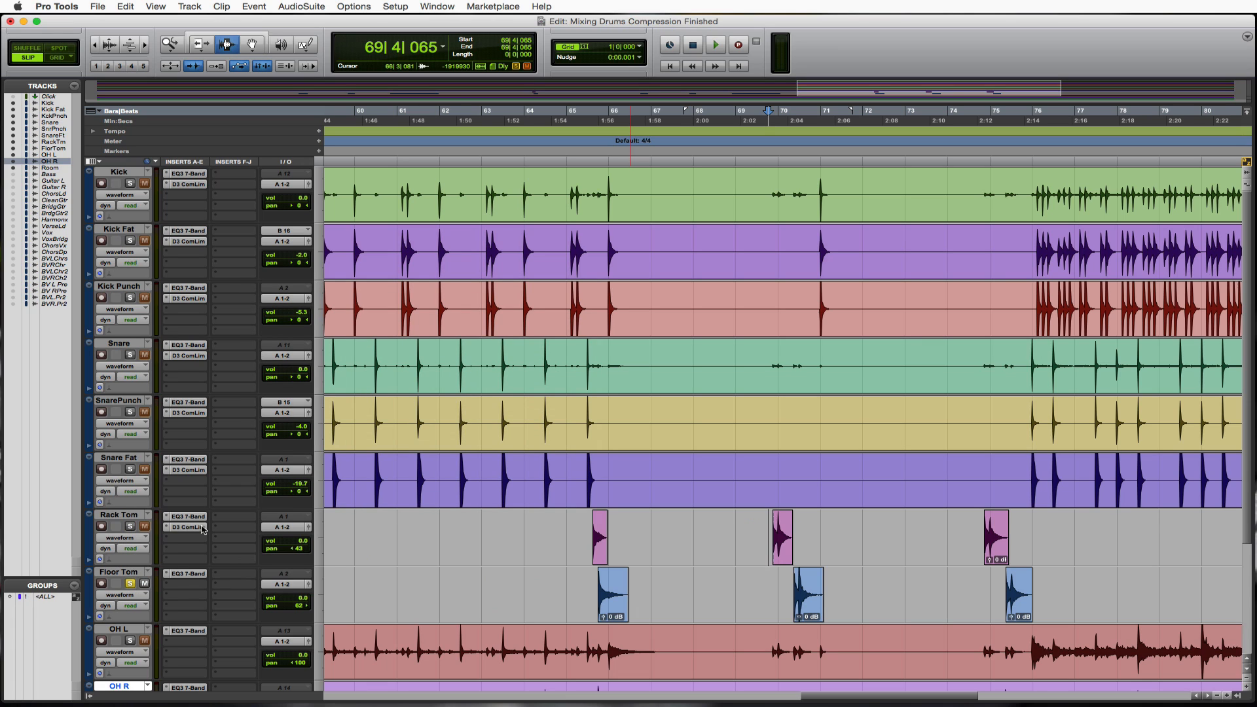
drag(203, 531, 194, 587)
click(194, 588)
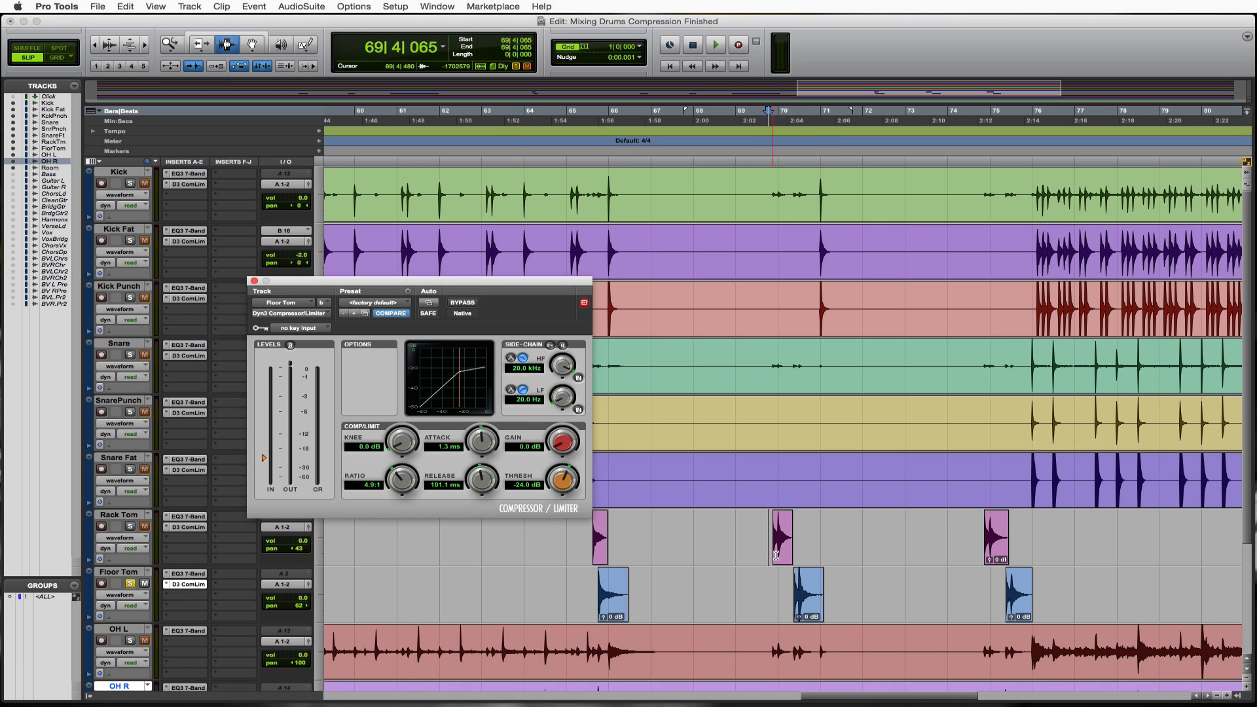
Audition Floor Tom from just before its clip near bar 70, checking the compressor's gain reduction.
click(788, 577)
key(space)
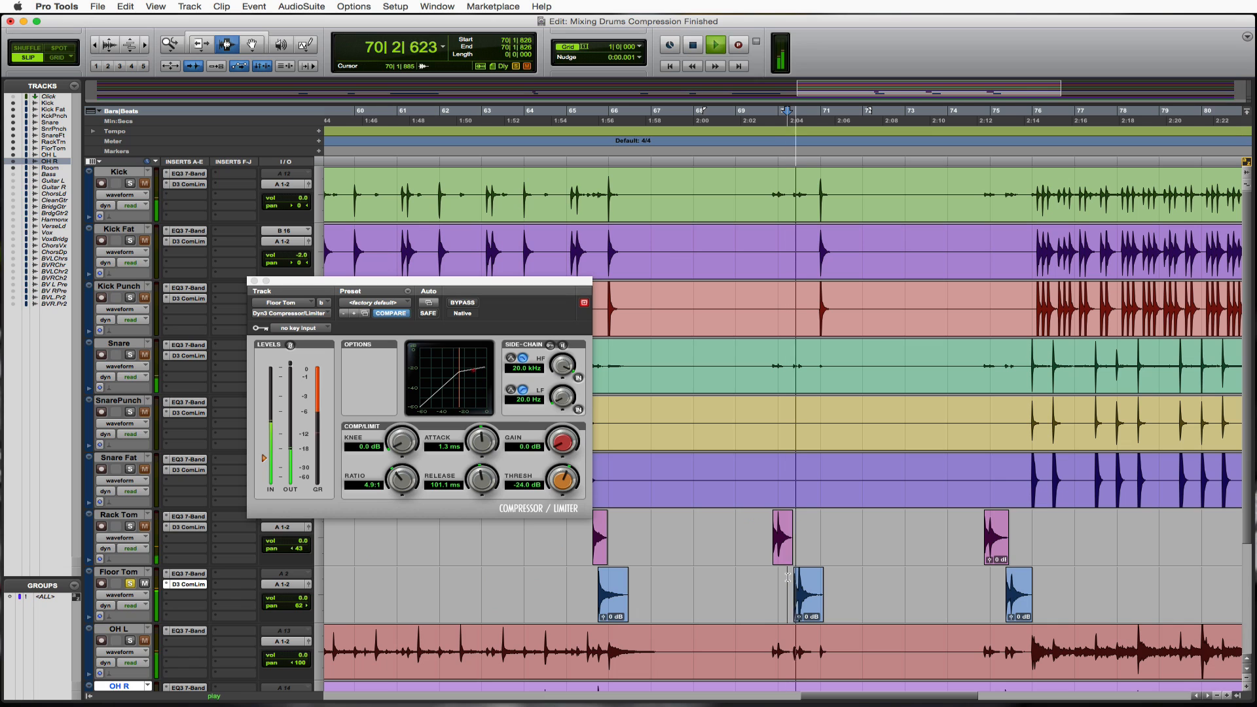
key(space)
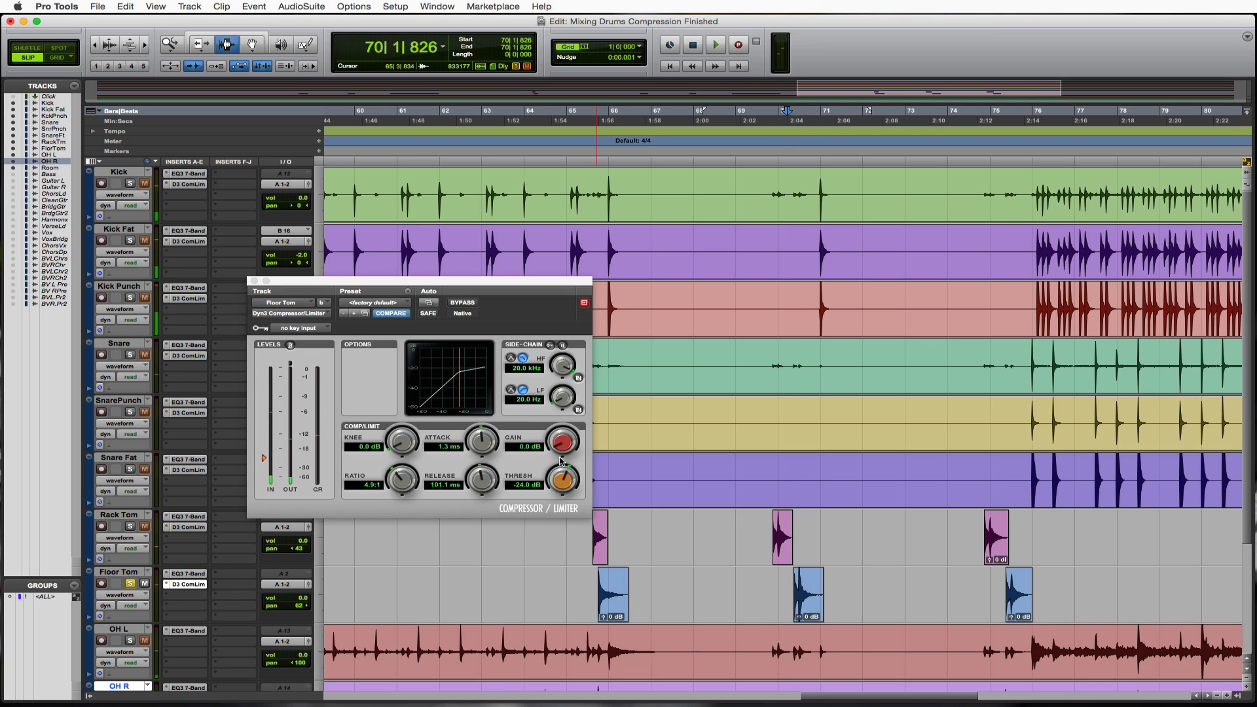
Try a -9.1 dB threshold on the Floor Tom compressor, set it to -14.7 dB instead and audition each setting.
mouse_move(563, 479)
mouse_down()
mouse_move(563, 489)
mouse_move(565, 458)
mouse_up()
key(space)
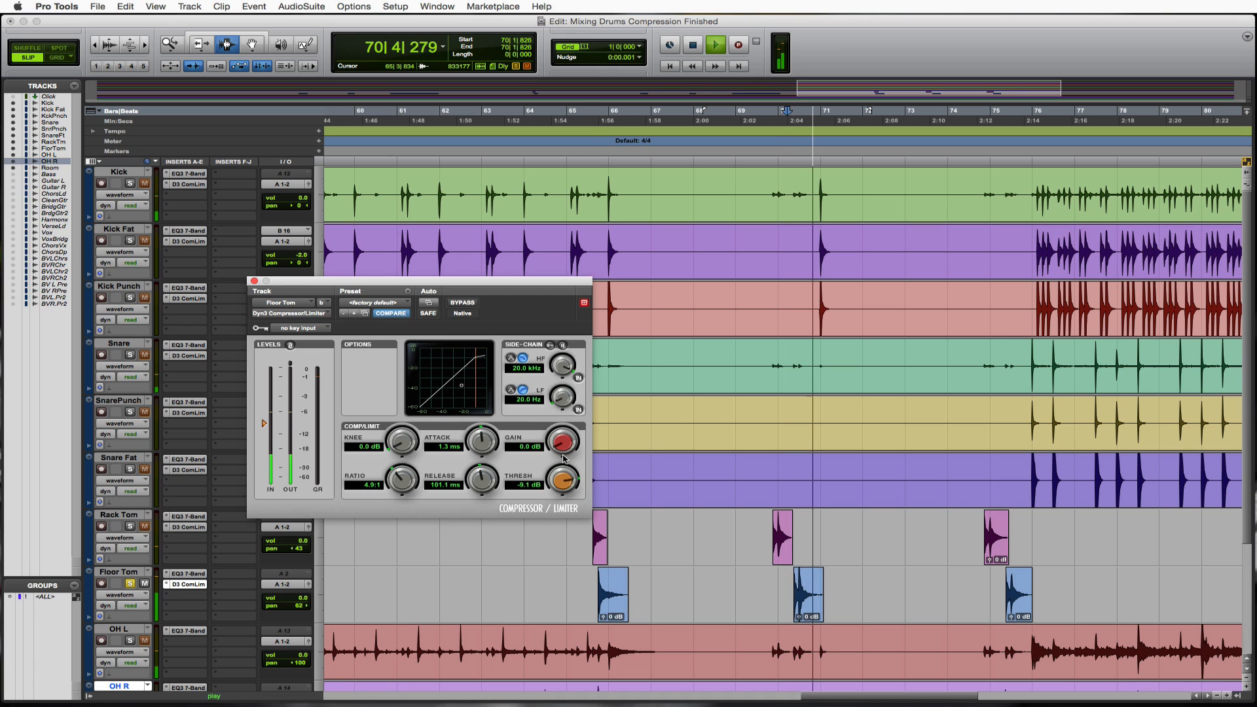
key(space)
drag(563, 476, 563, 497)
key(space)
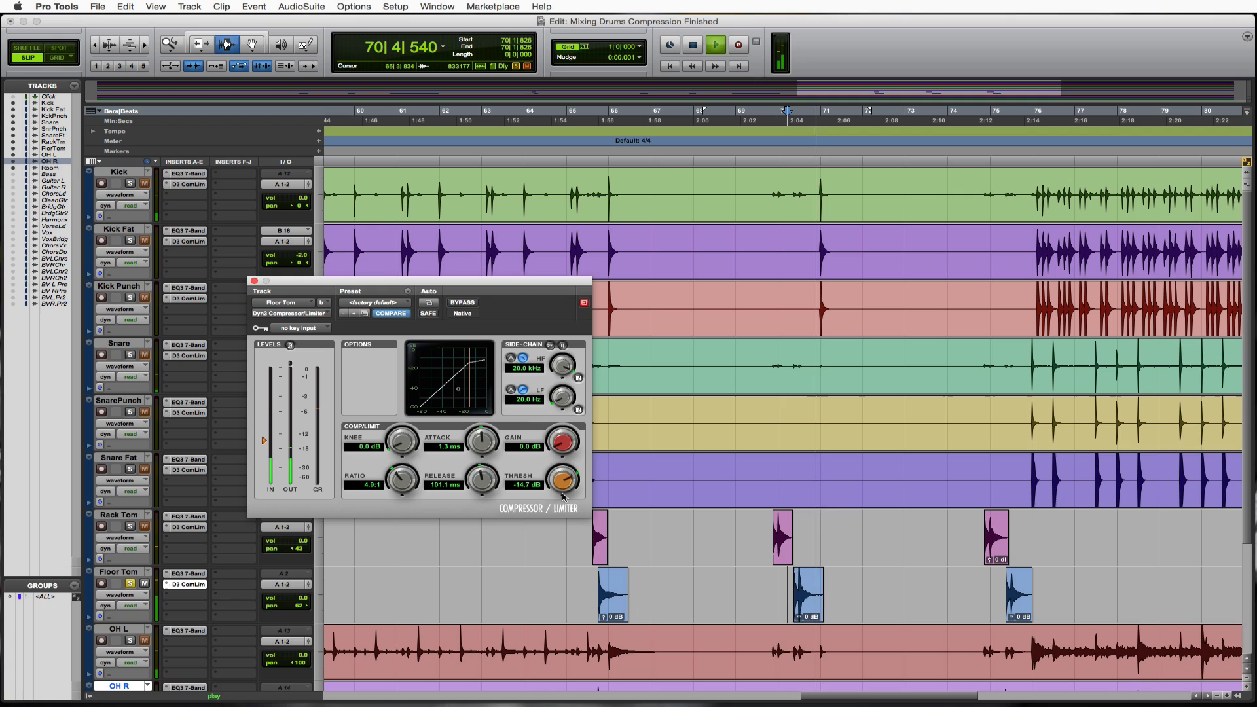
key(space)
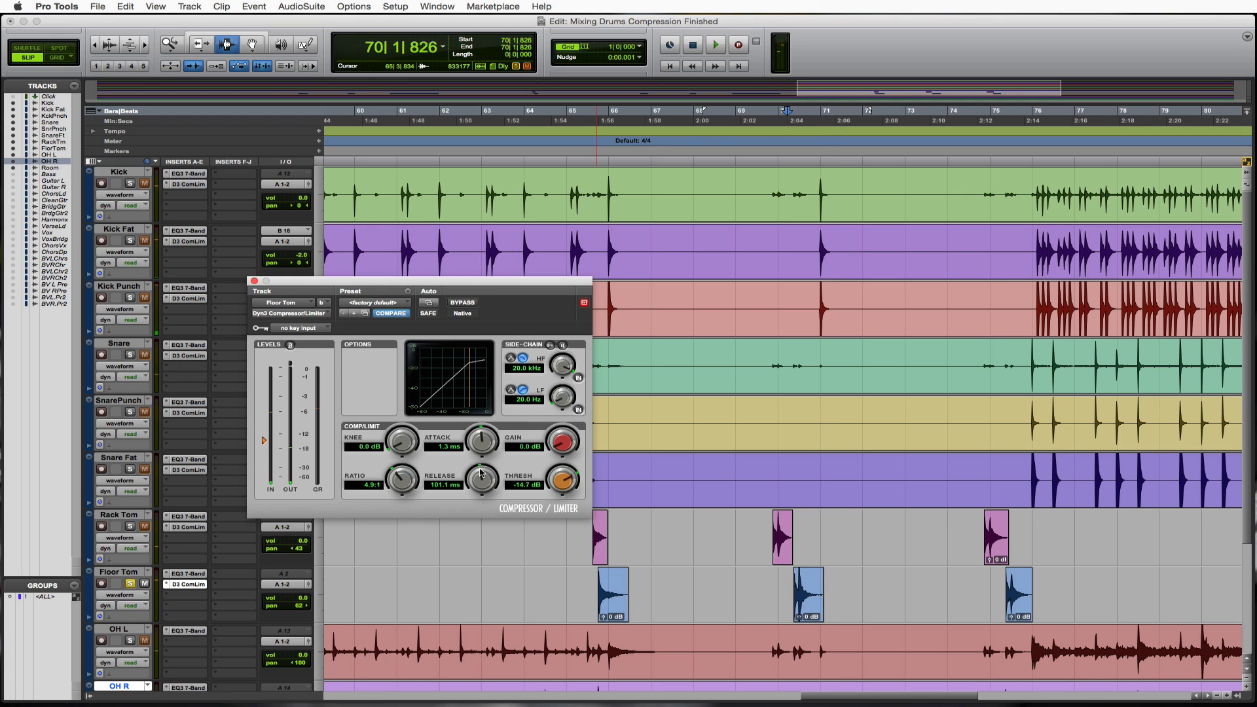
Set the Floor Tom compressor's release to 125.6 ms and audition the hit near bar 70.
drag(484, 481, 485, 477)
key(space)
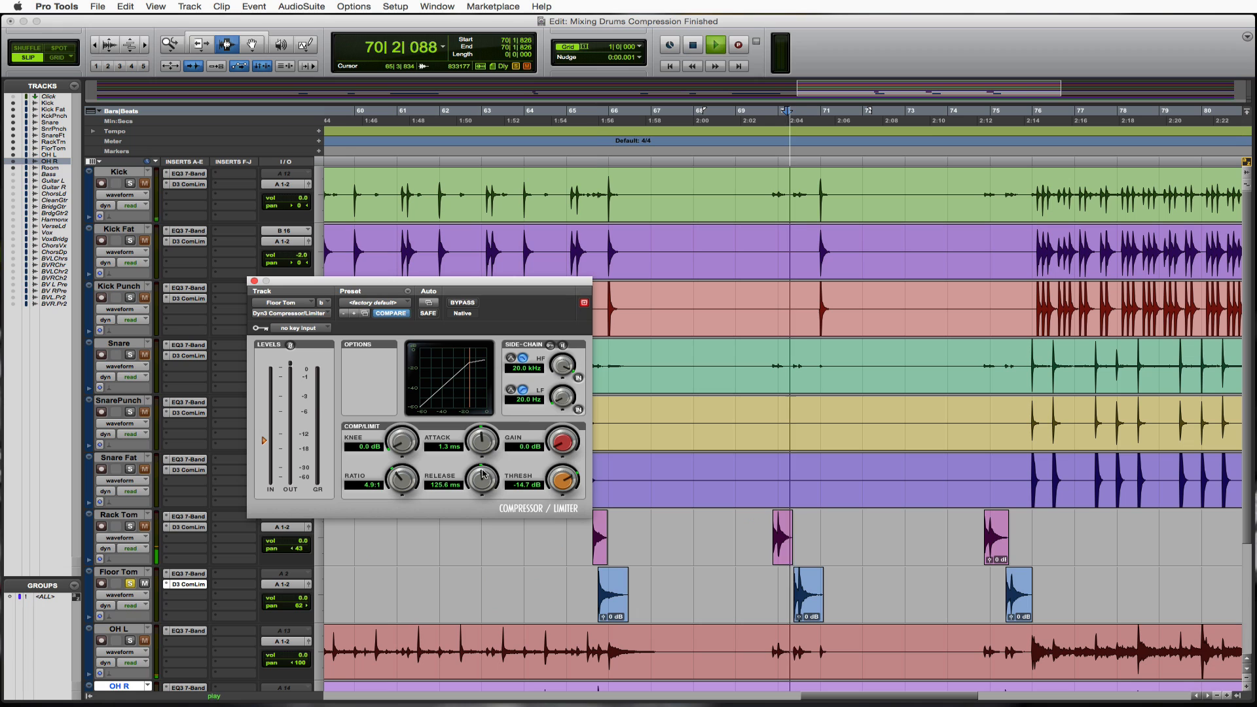
key(space)
key(space)
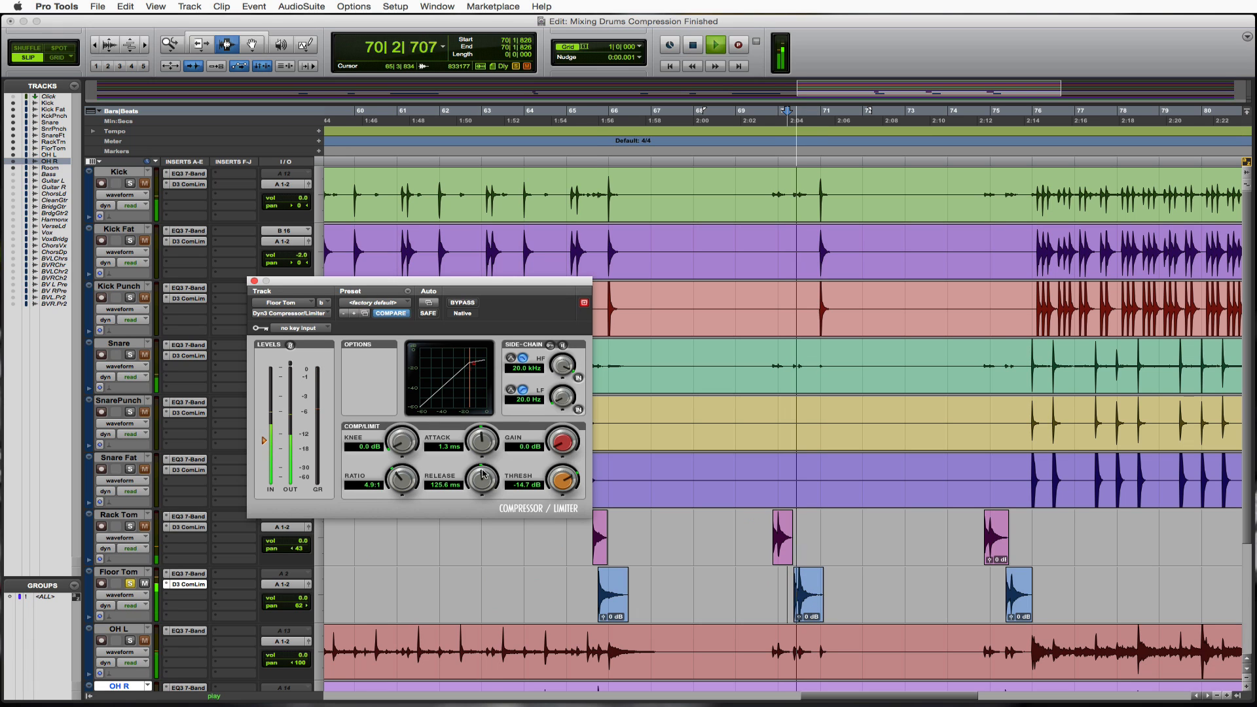
key(space)
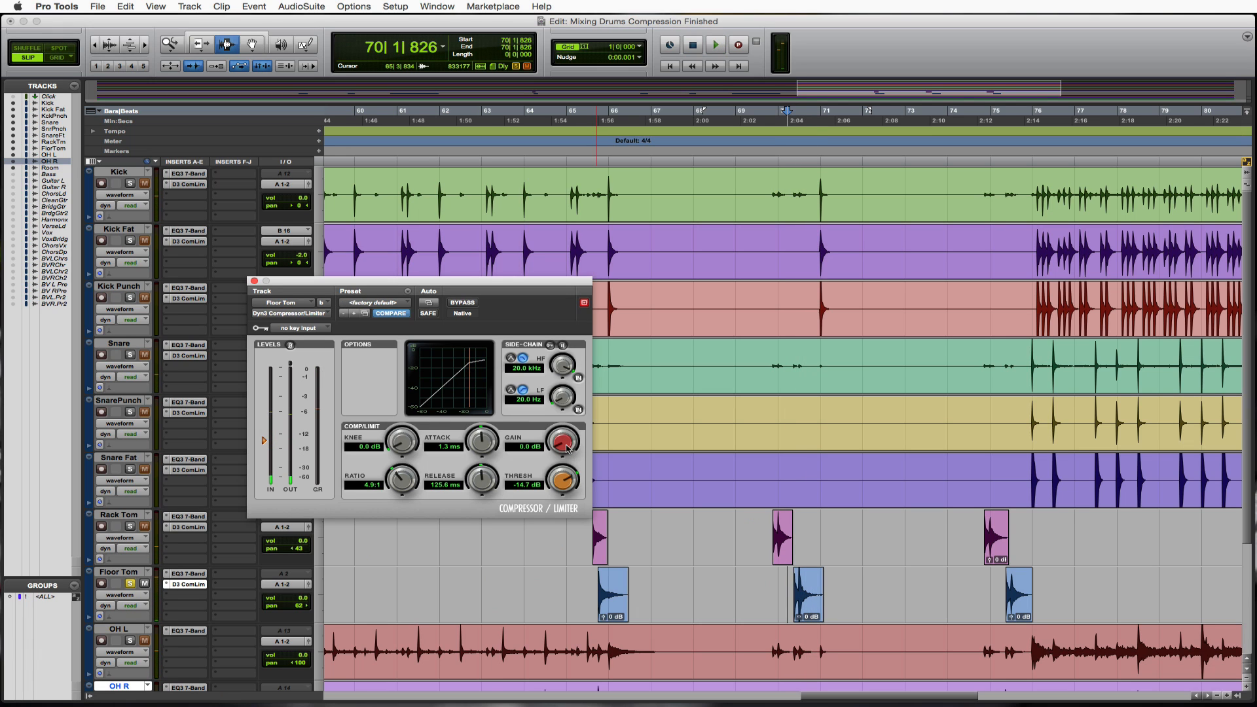
Raise the Floor Tom compressor's gain to 2.9 dB, audition it repeatedly, and close its window and unsolo the track.
drag(561, 443, 557, 428)
key(space)
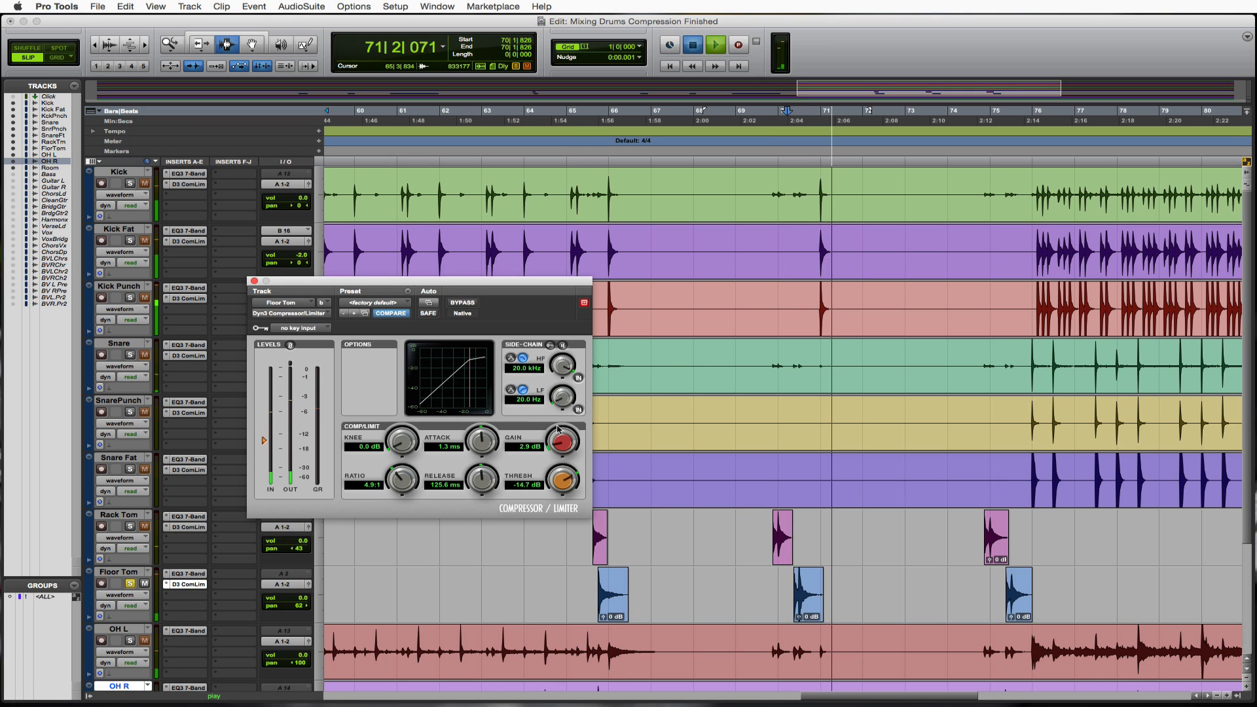
key(space)
key(space)
key(space)
key(space)
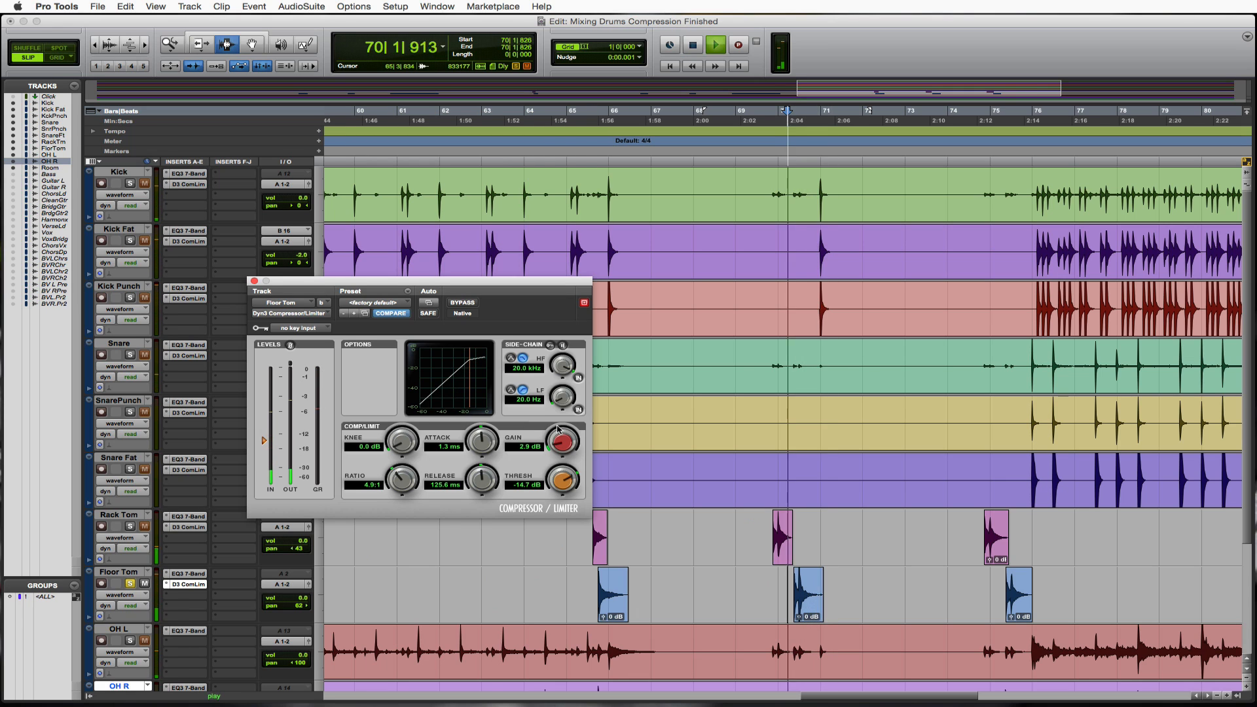
key(space)
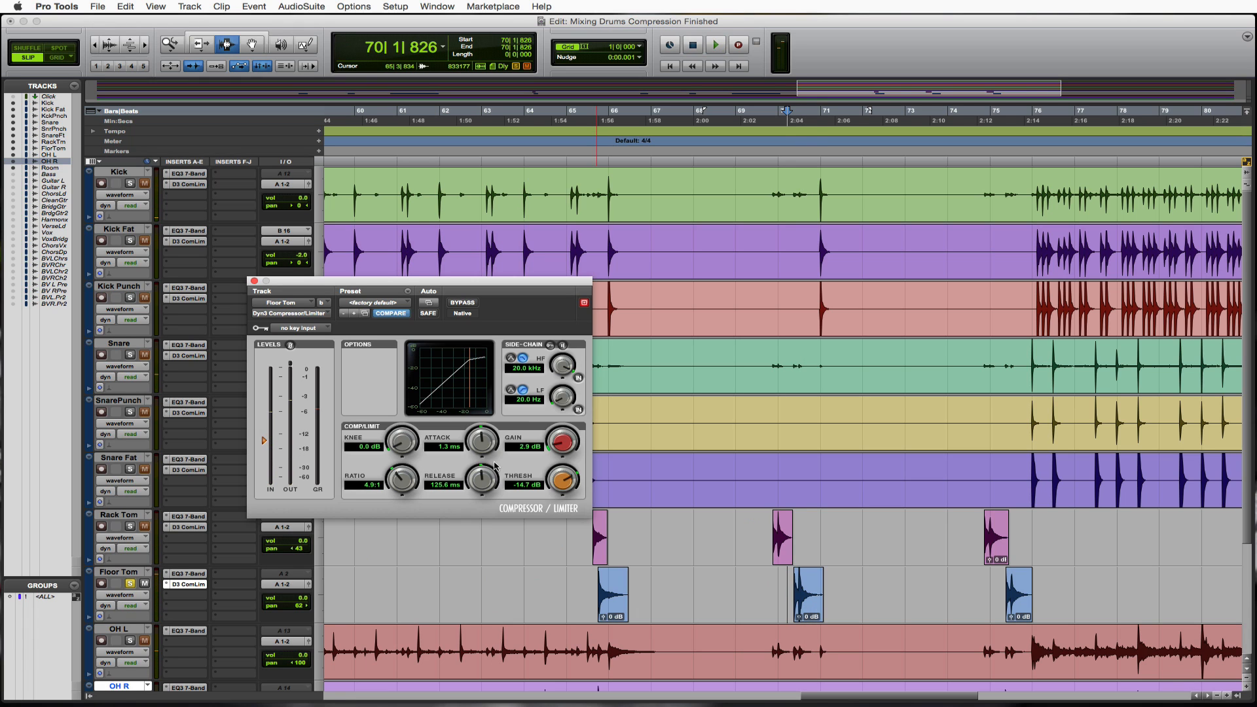
click(254, 281)
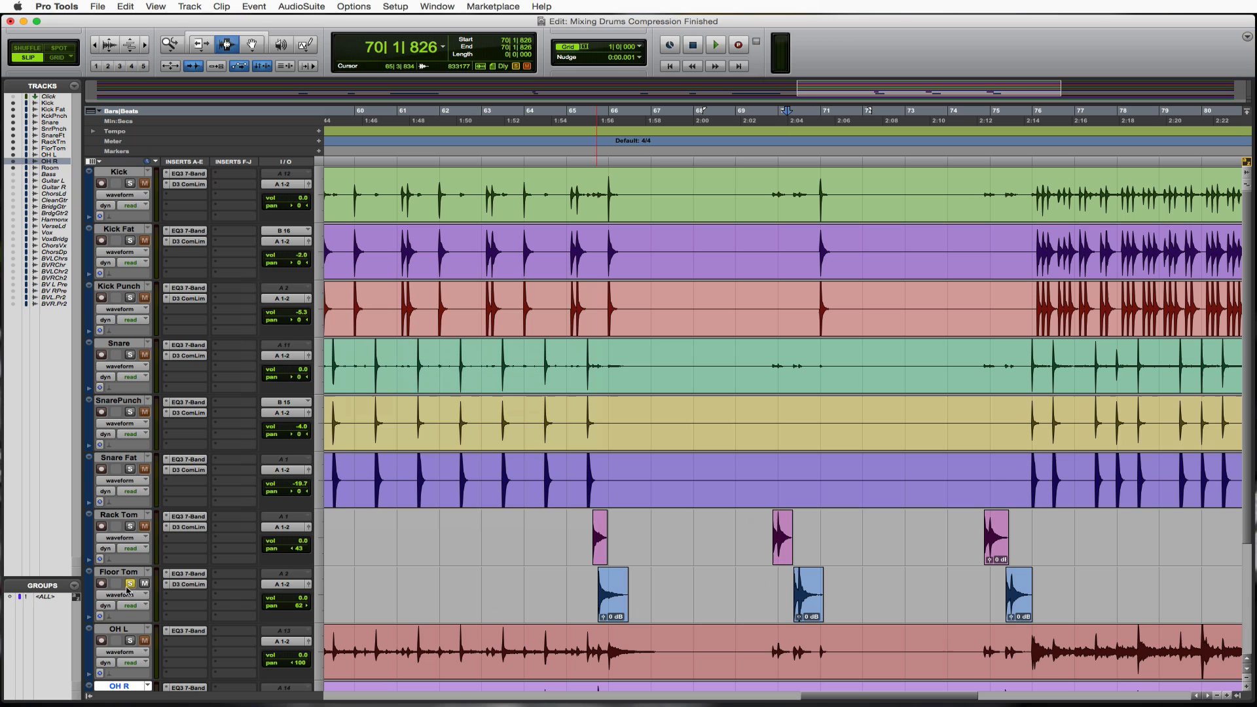
click(130, 584)
Insert a Dyn3 Compressor/Limiter (mono) on OH L below its EQ and reset the track's pan to 0.
scroll(292, 567, down, 5)
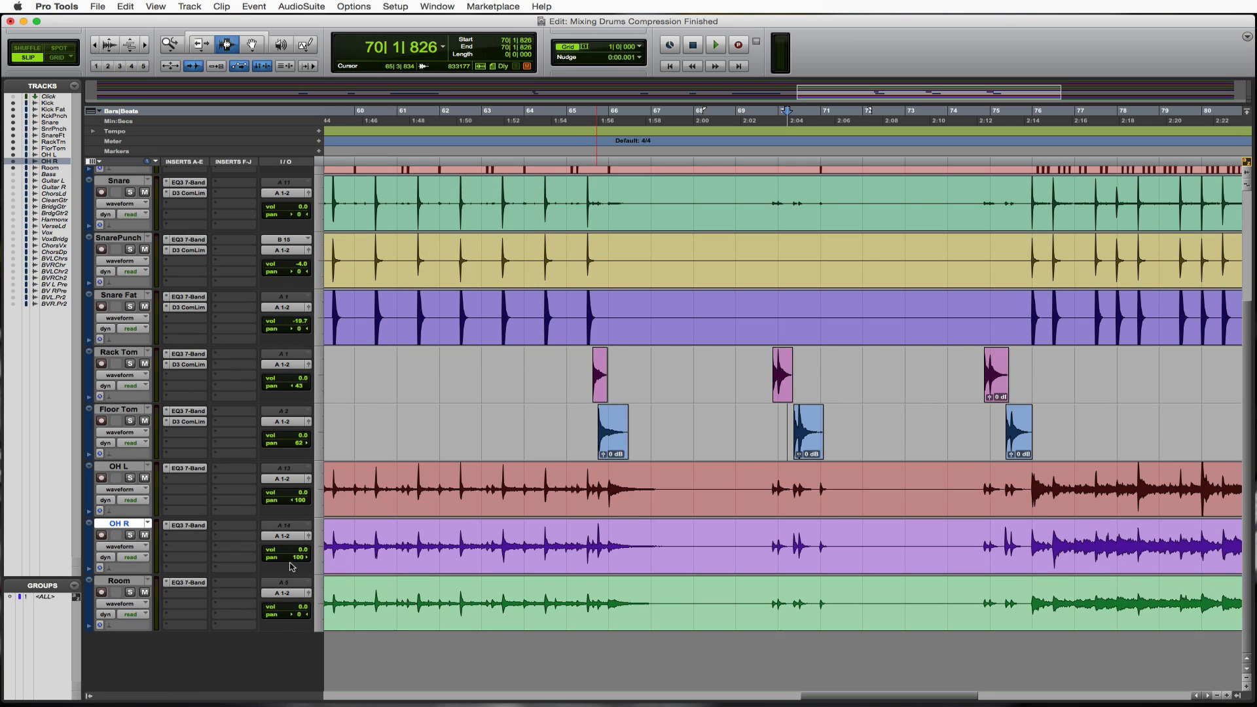
click(178, 479)
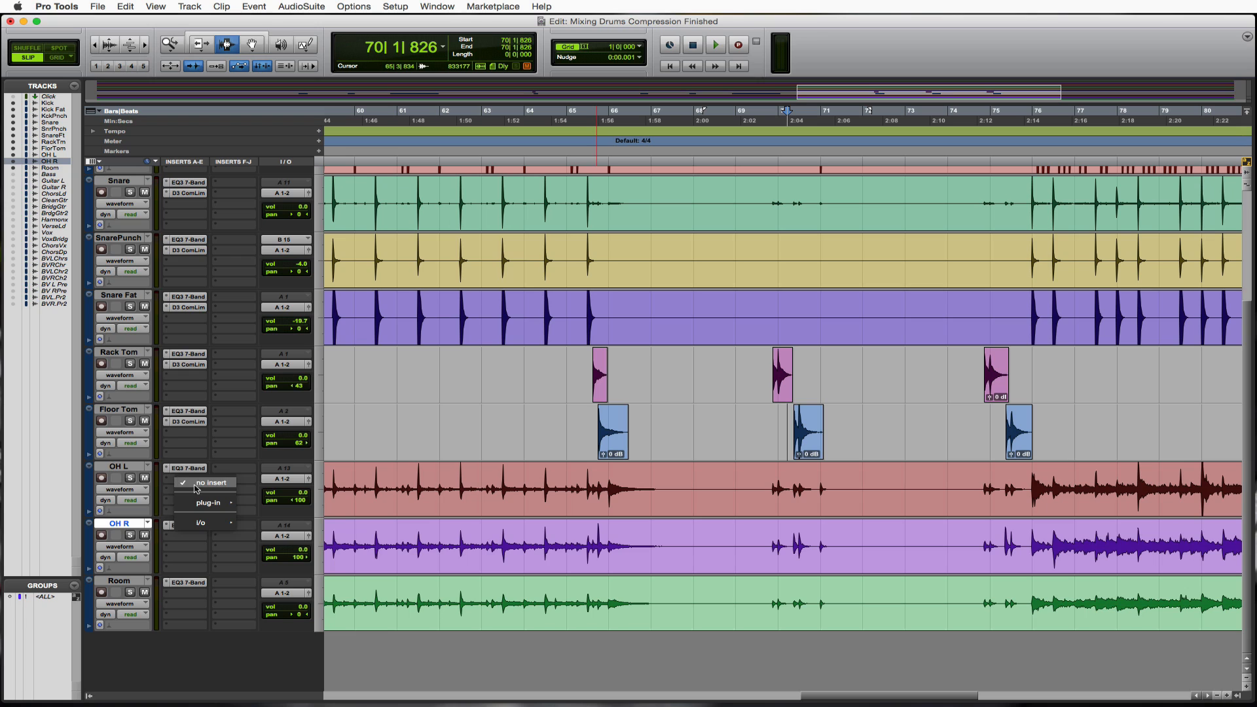
mouse_move(219, 504)
mouse_move(288, 507)
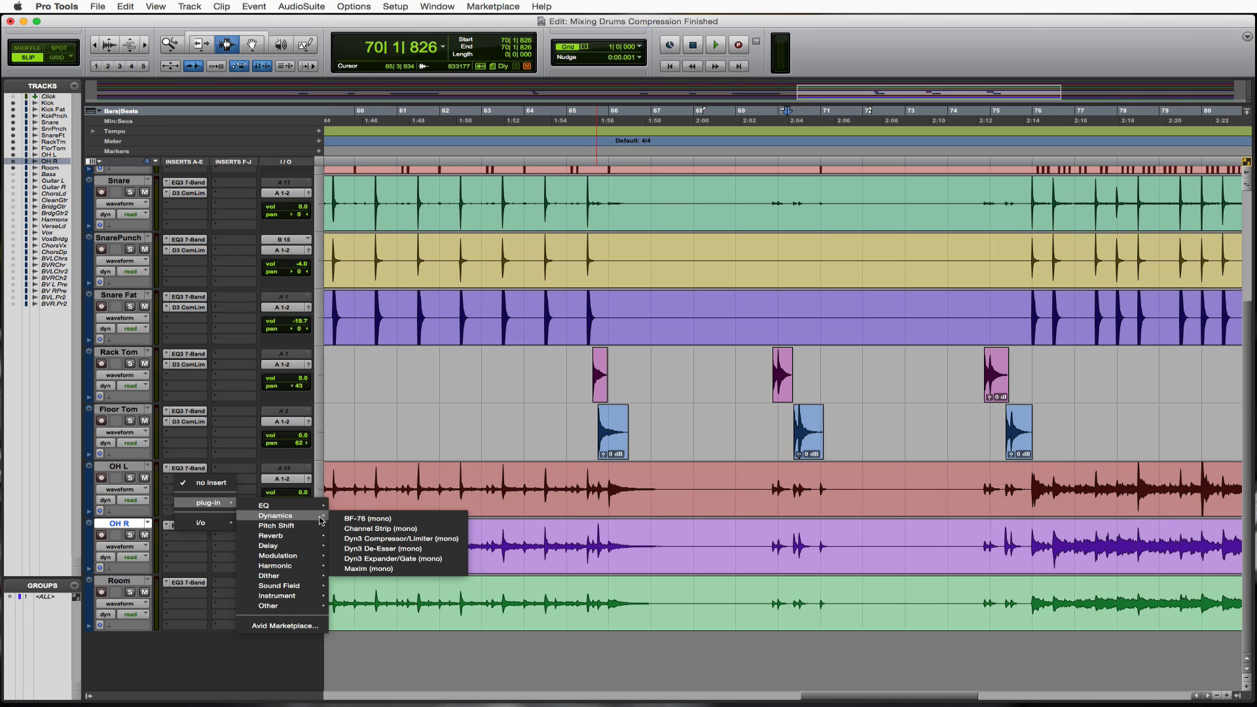
click(380, 540)
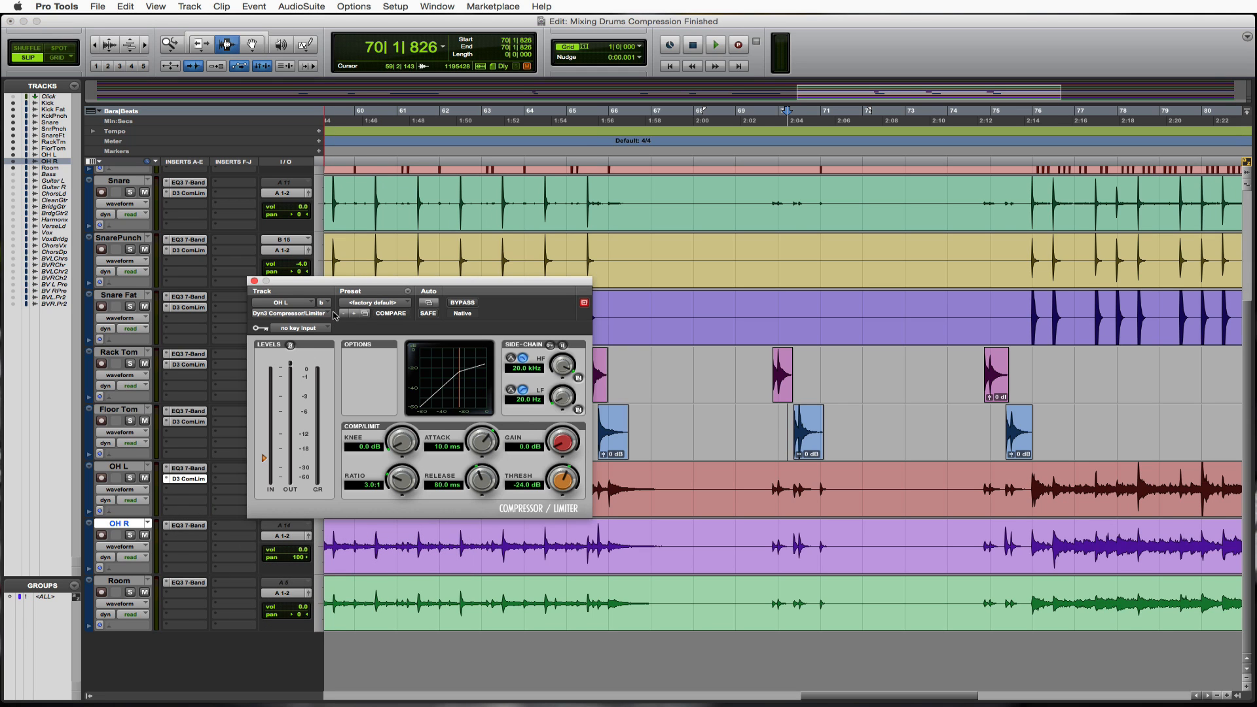
drag(321, 281, 650, 272)
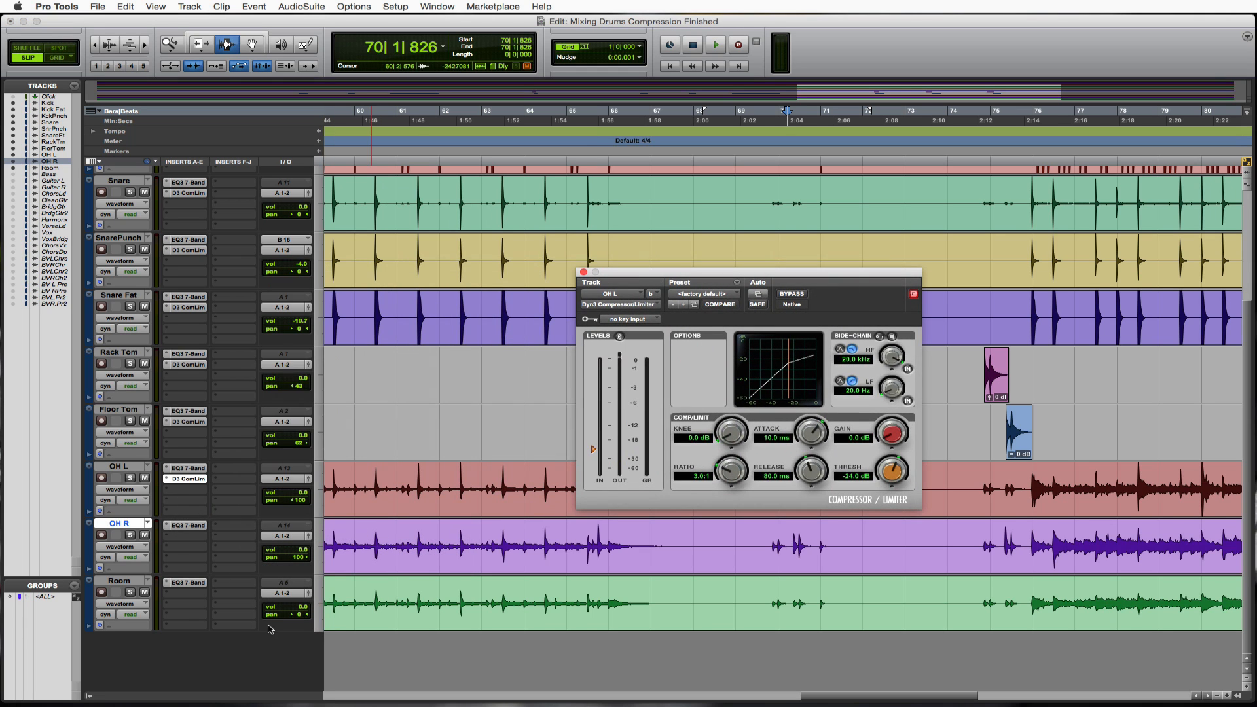
alt+click(299, 501)
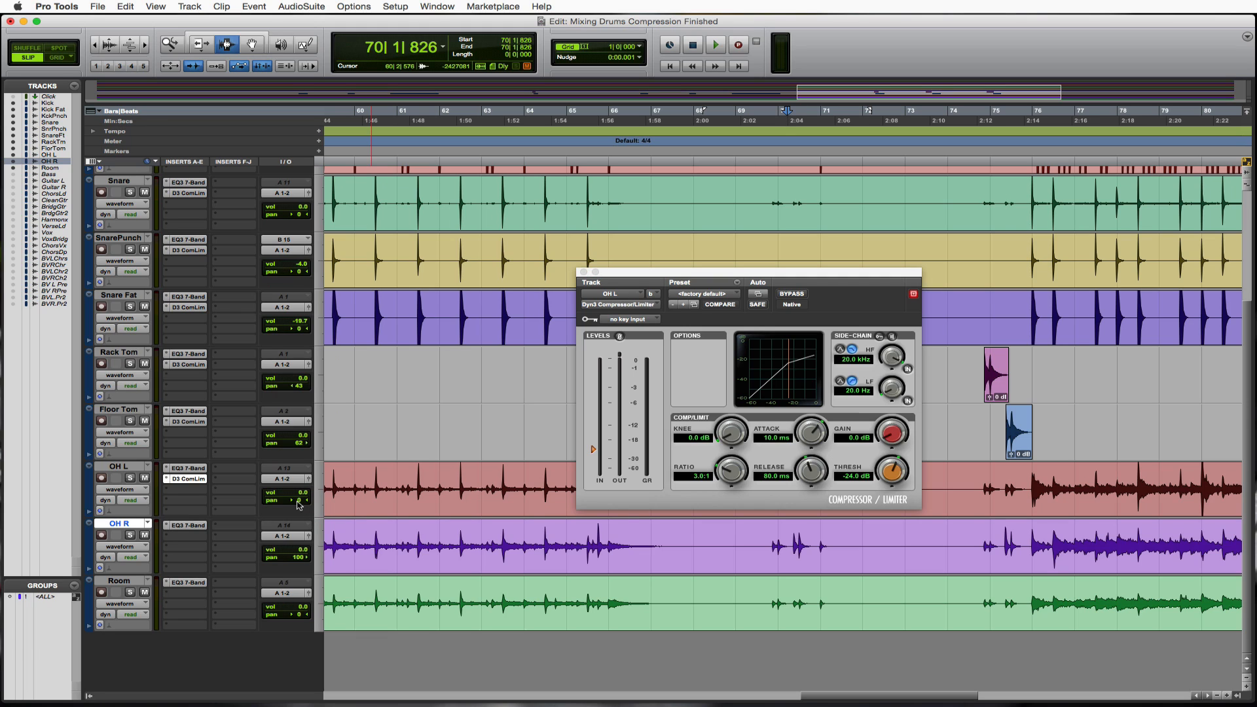
Solo OH L and set its compressor to 15.8 dB knee, 4.0:1 ratio, 1.1 ms attack and 404.7 ms release.
click(129, 478)
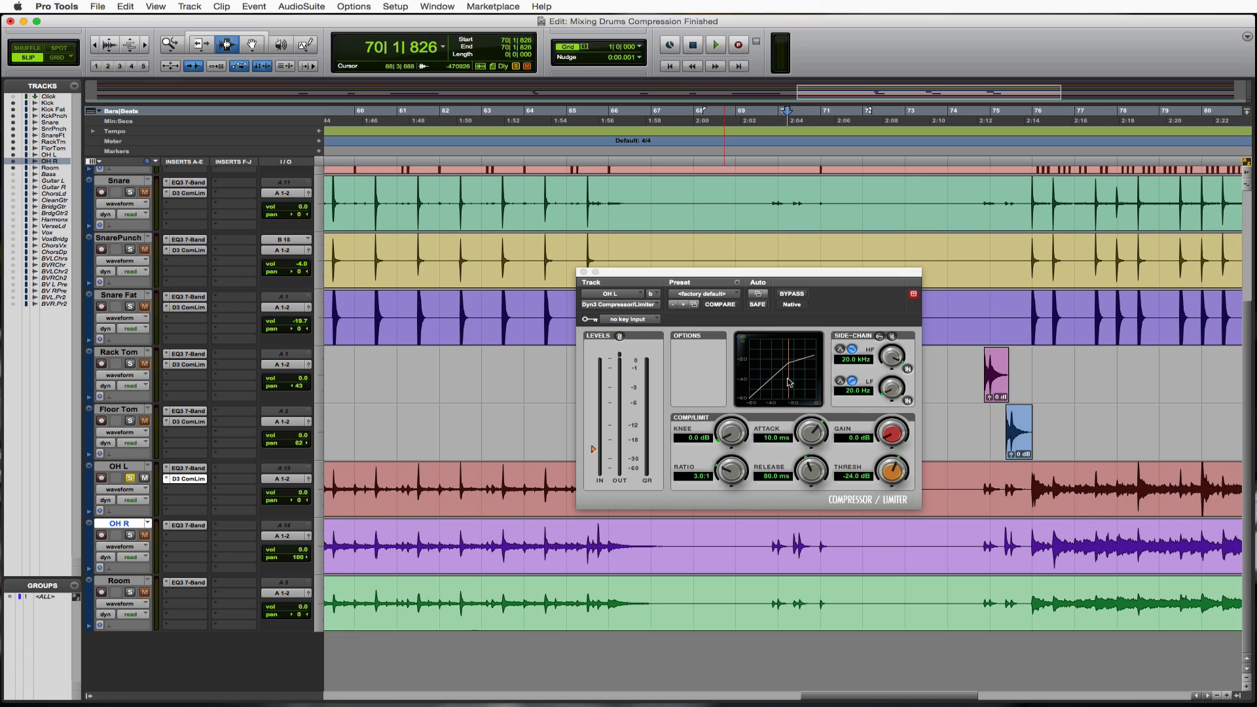
click(734, 432)
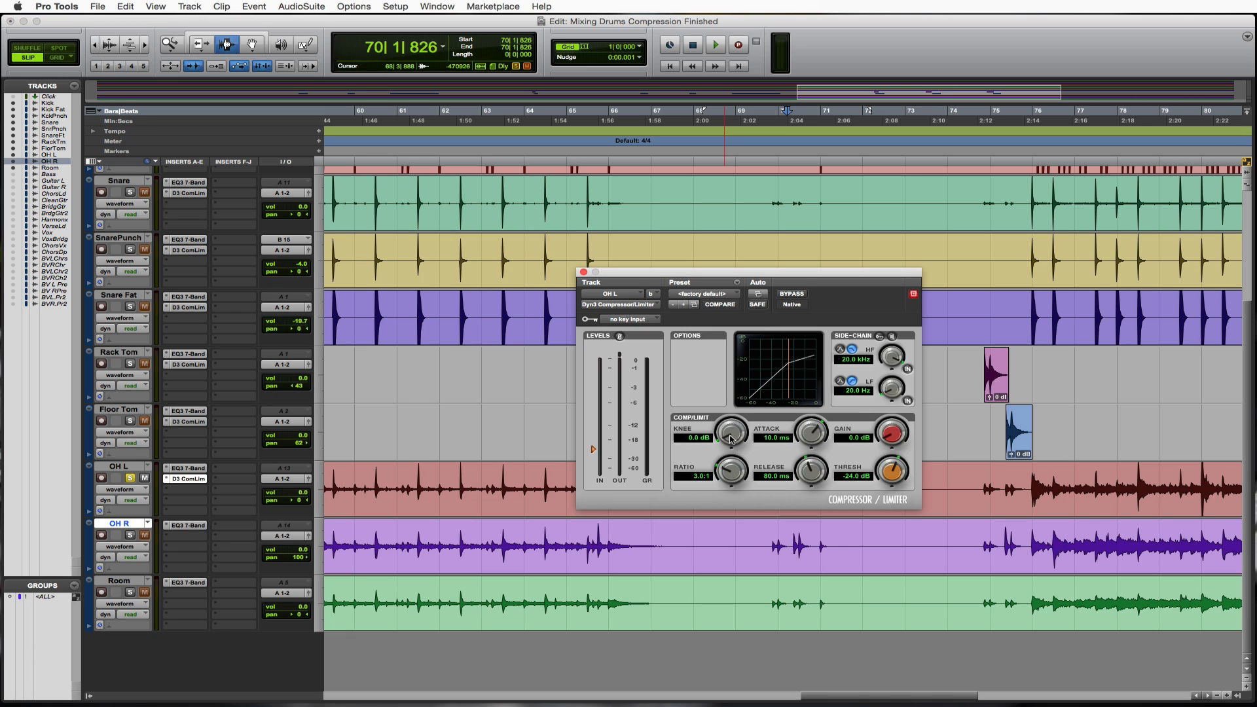
drag(735, 432, 736, 383)
drag(815, 434, 816, 440)
drag(815, 485, 815, 496)
drag(810, 428, 810, 426)
drag(813, 466, 814, 437)
Audition OH L from just before bar 76 while setting its compressor's threshold to -20.4 dB and attack to 651.0 us.
click(1030, 503)
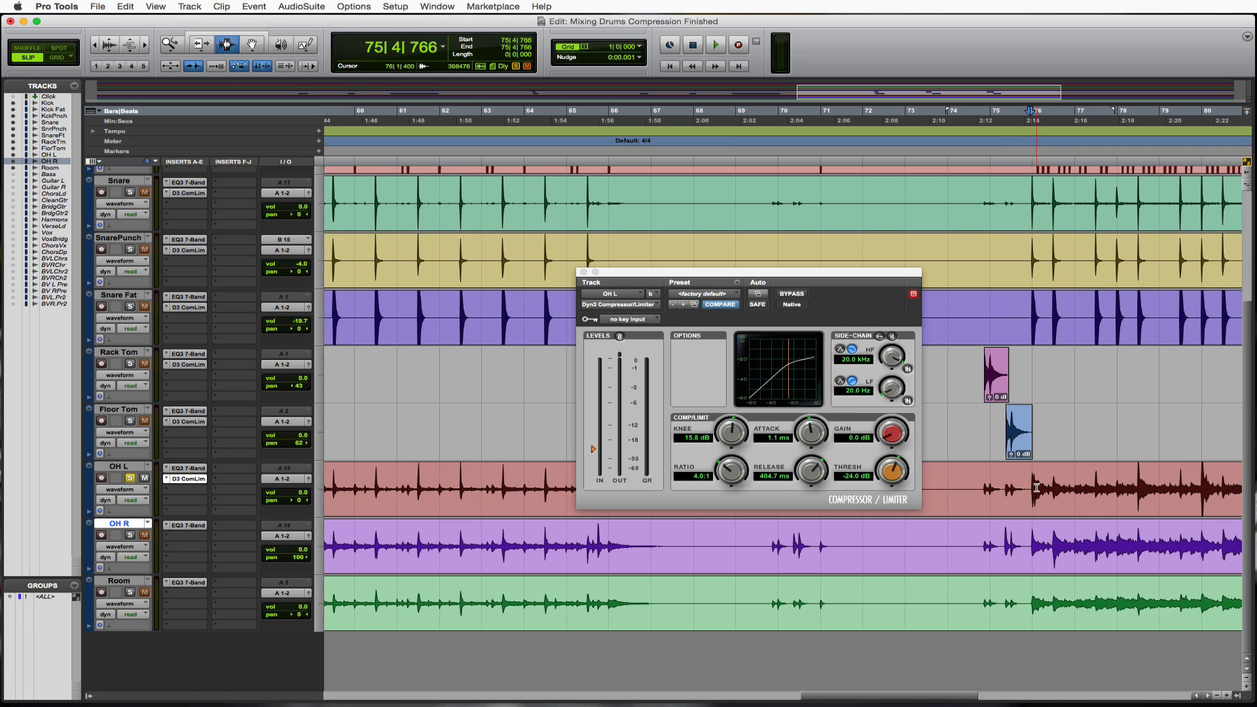
key(space)
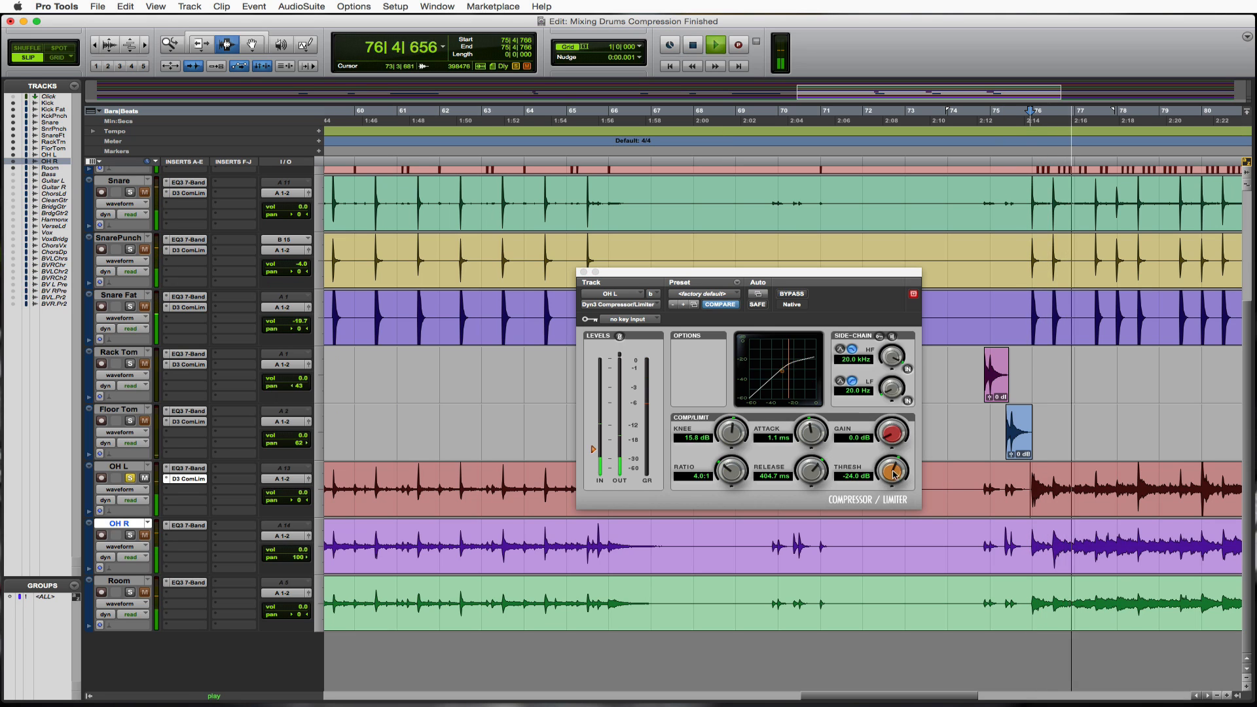
mouse_move(886, 485)
mouse_down()
mouse_move(883, 463)
mouse_move(878, 496)
mouse_up()
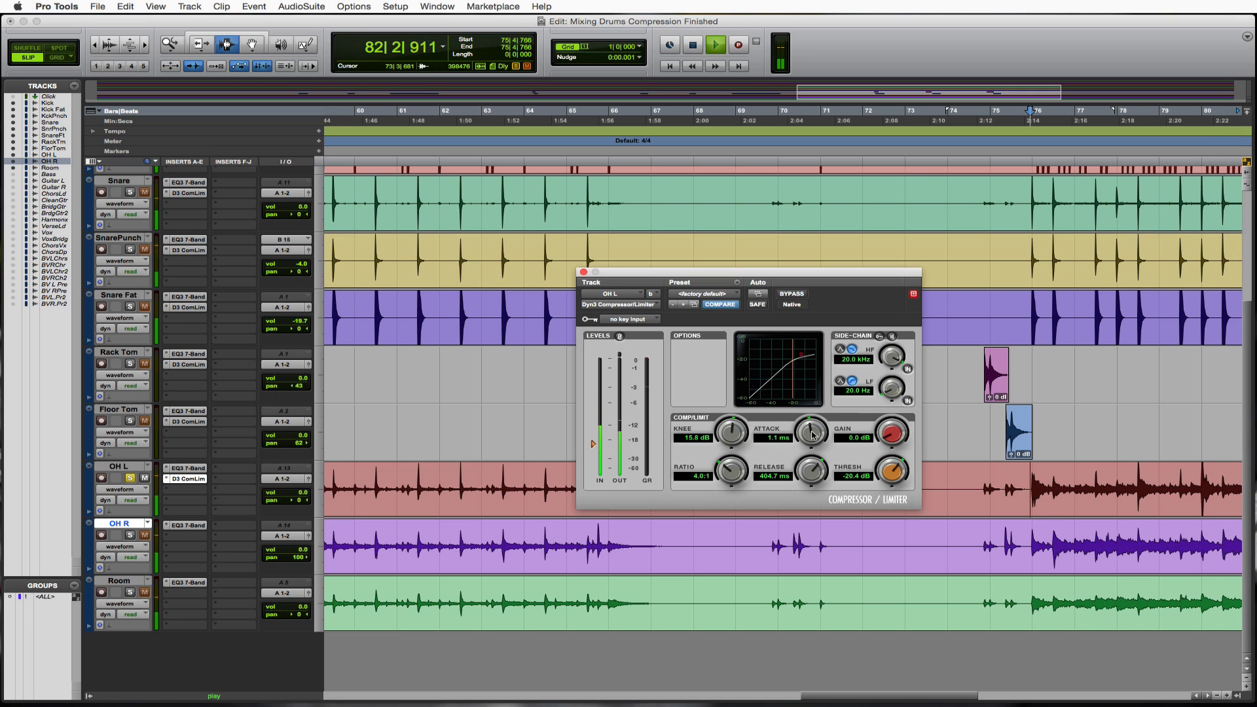
drag(811, 434, 814, 447)
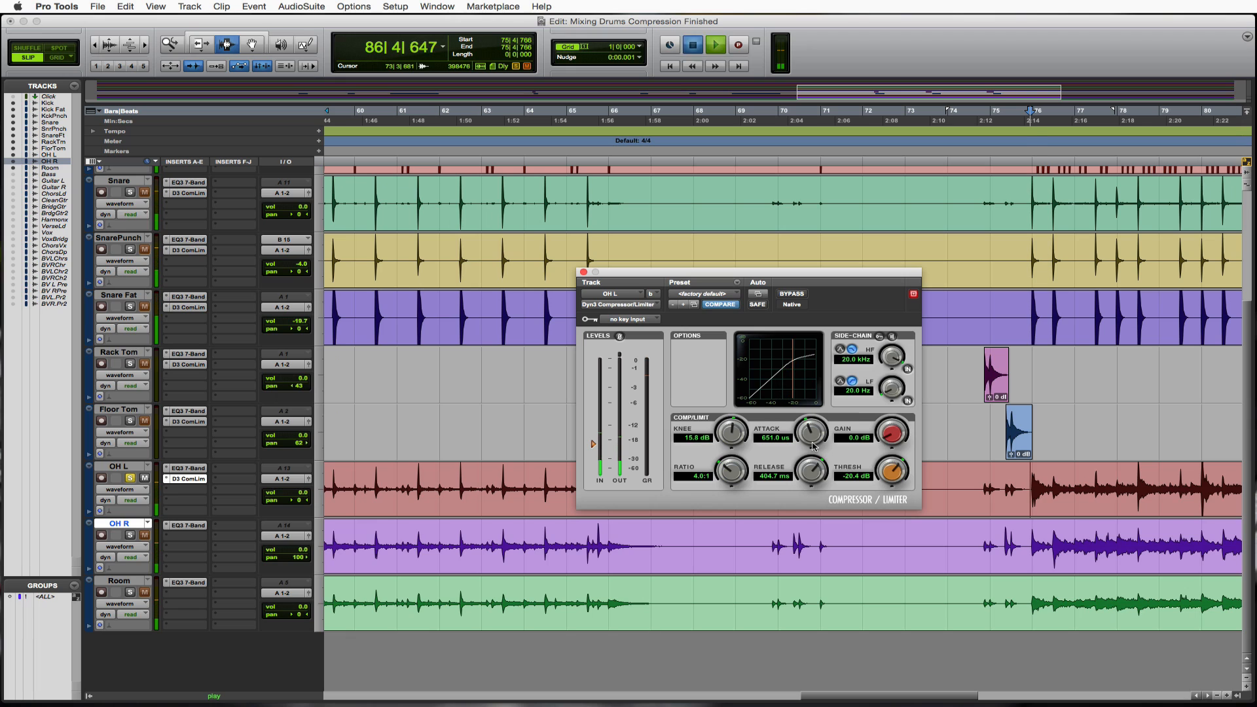
key(space)
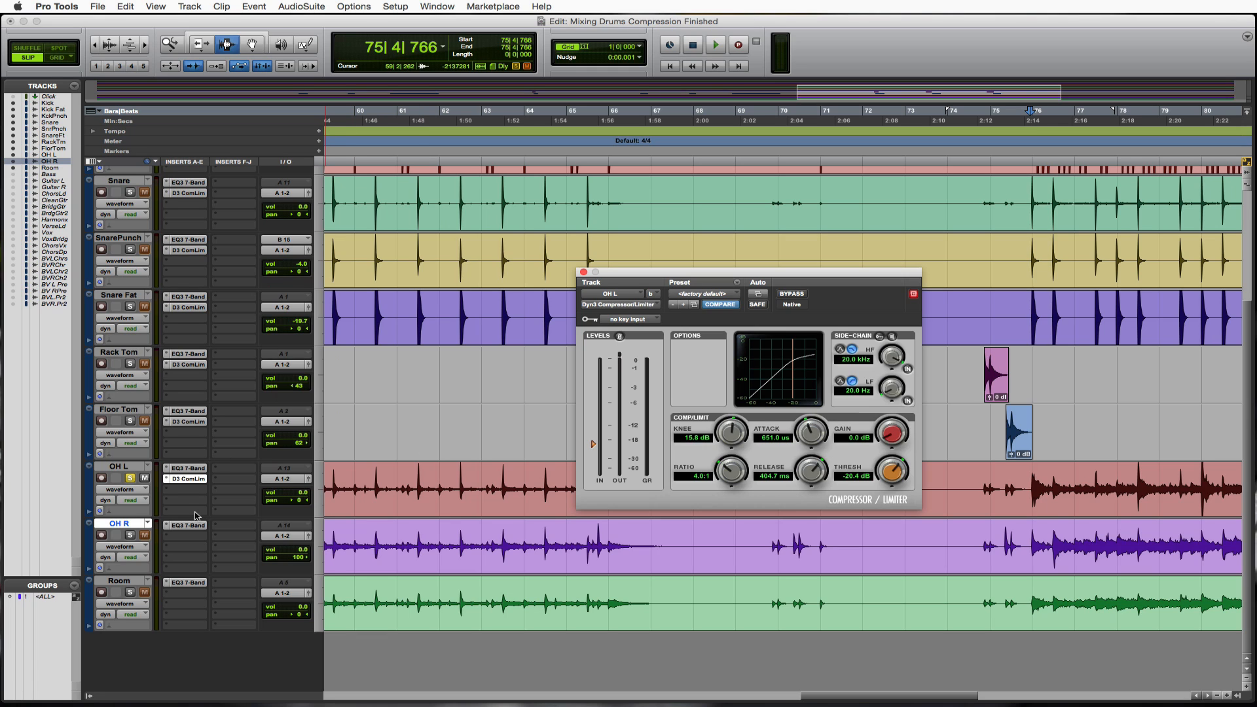
Copy the OH L compressor to OH R, pan OH L fully left to 100, and audition both overheads soloed together.
drag(201, 486, 190, 538)
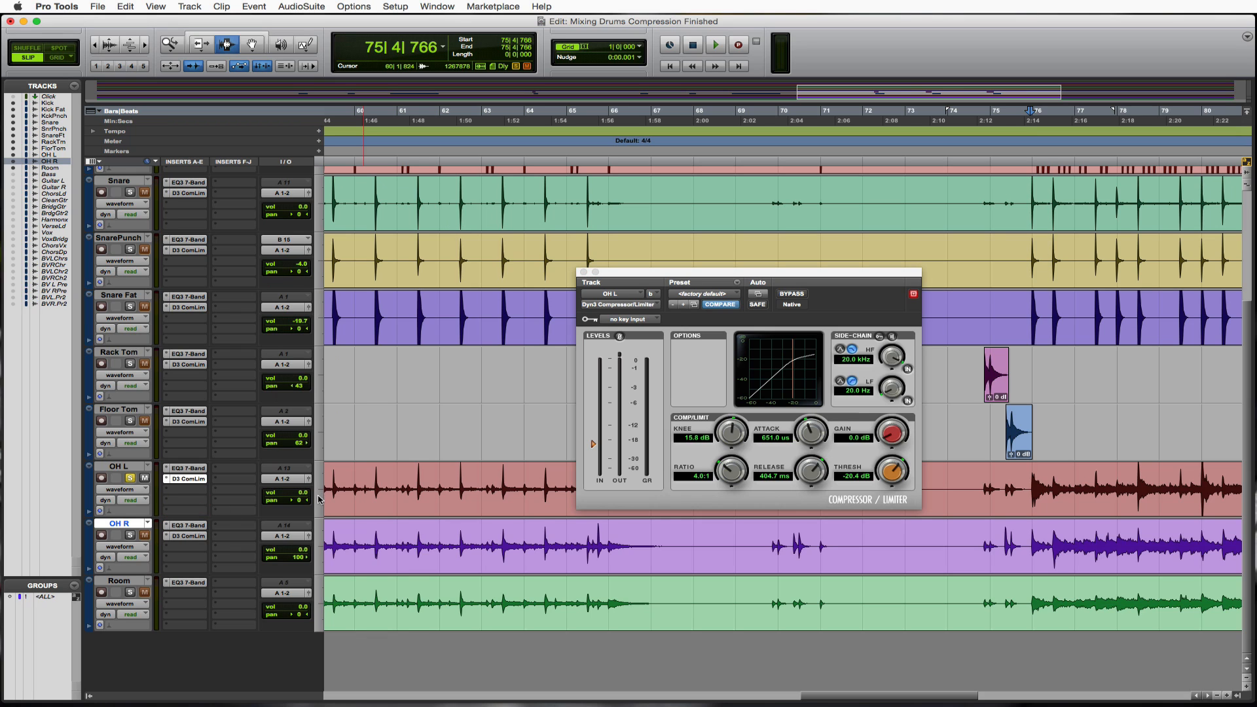
drag(301, 502, 223, 503)
click(131, 535)
key(space)
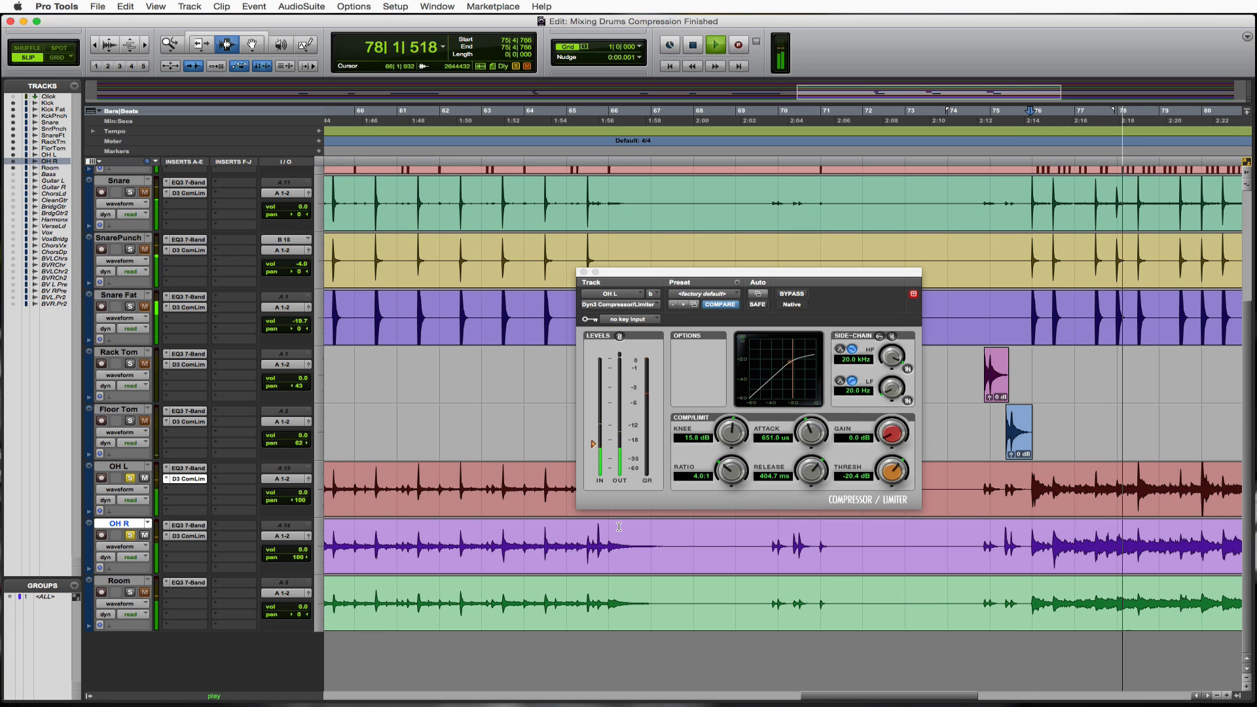
key(space)
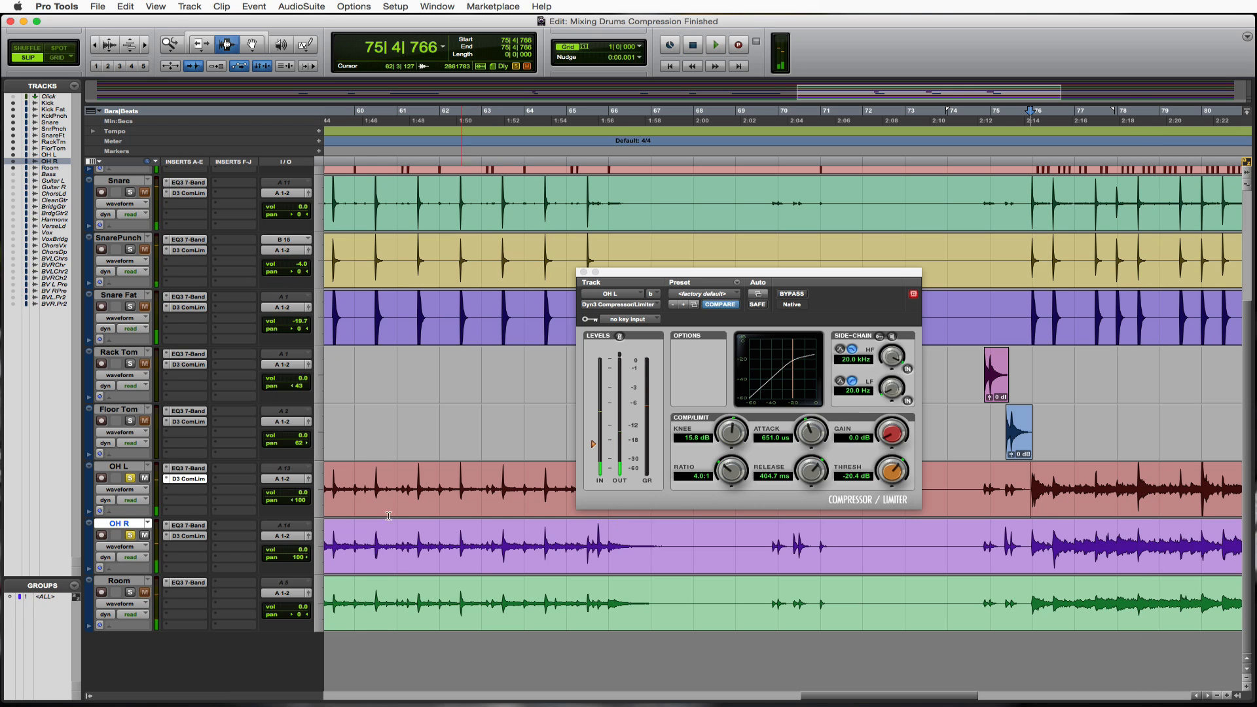
Unsolo both overheads, solo the Room track and insert a Dyn3 Compressor/Limiter (mono) below its EQ.
click(130, 478)
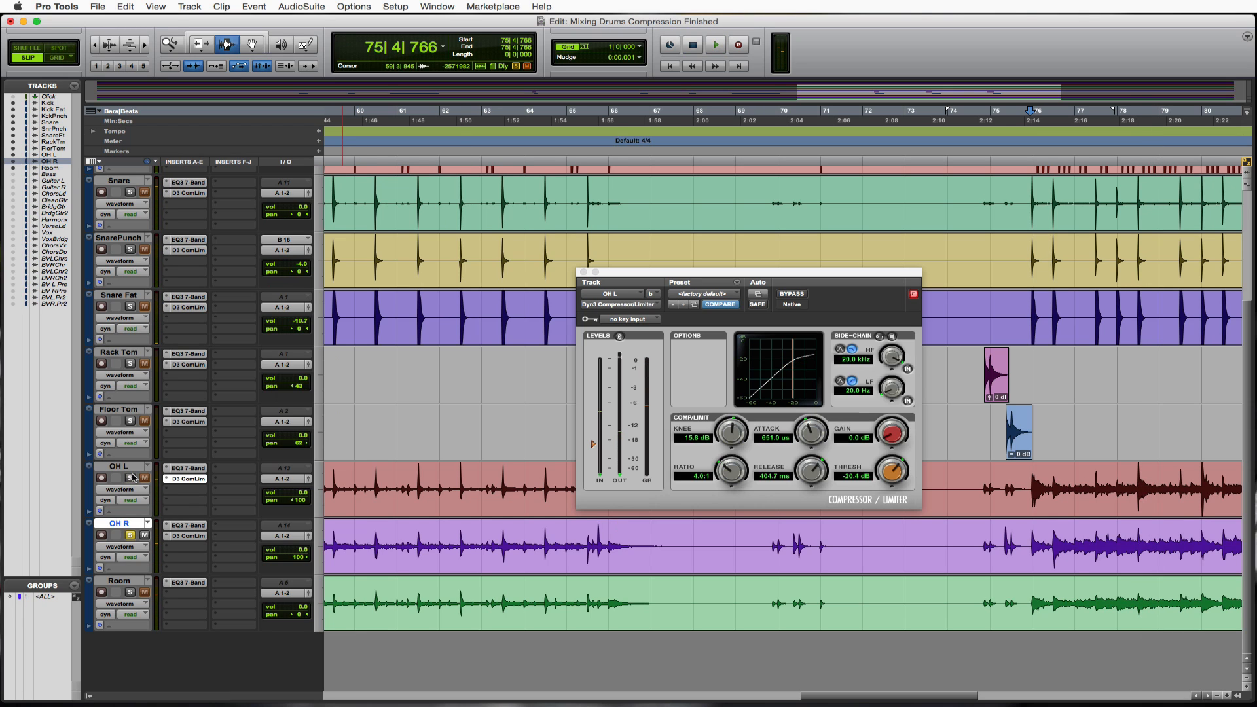
click(129, 535)
click(130, 591)
click(170, 595)
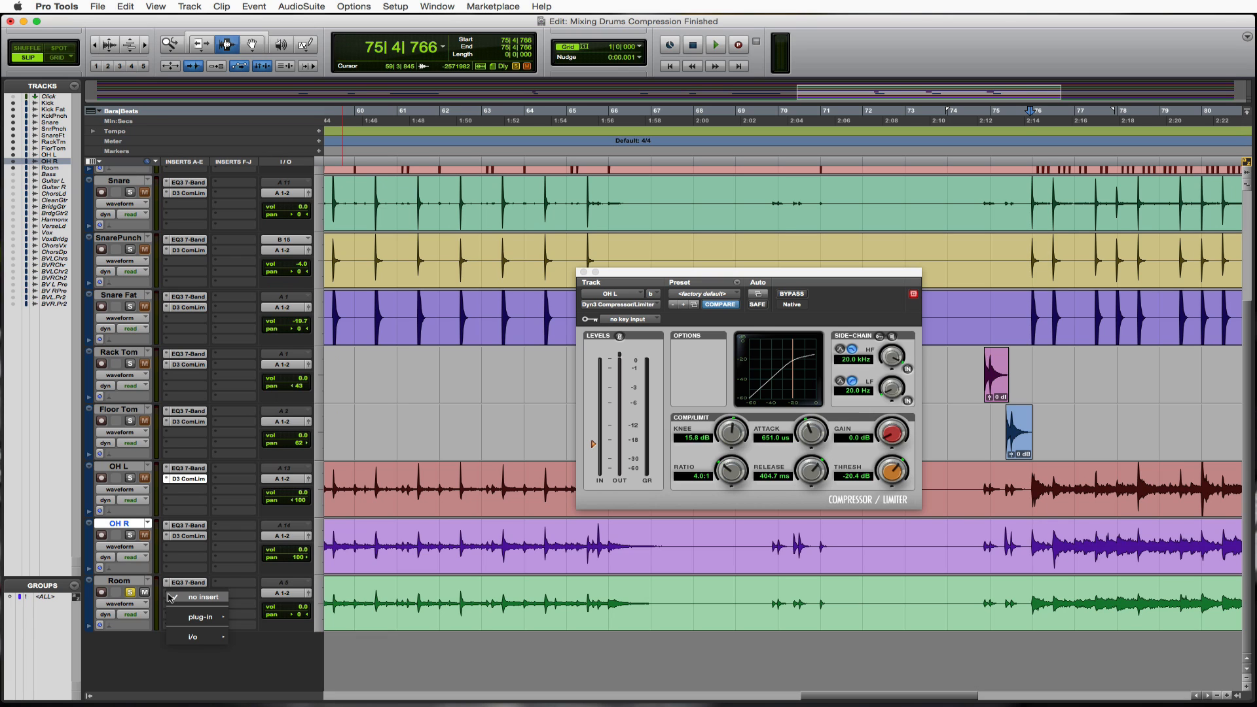
mouse_move(203, 616)
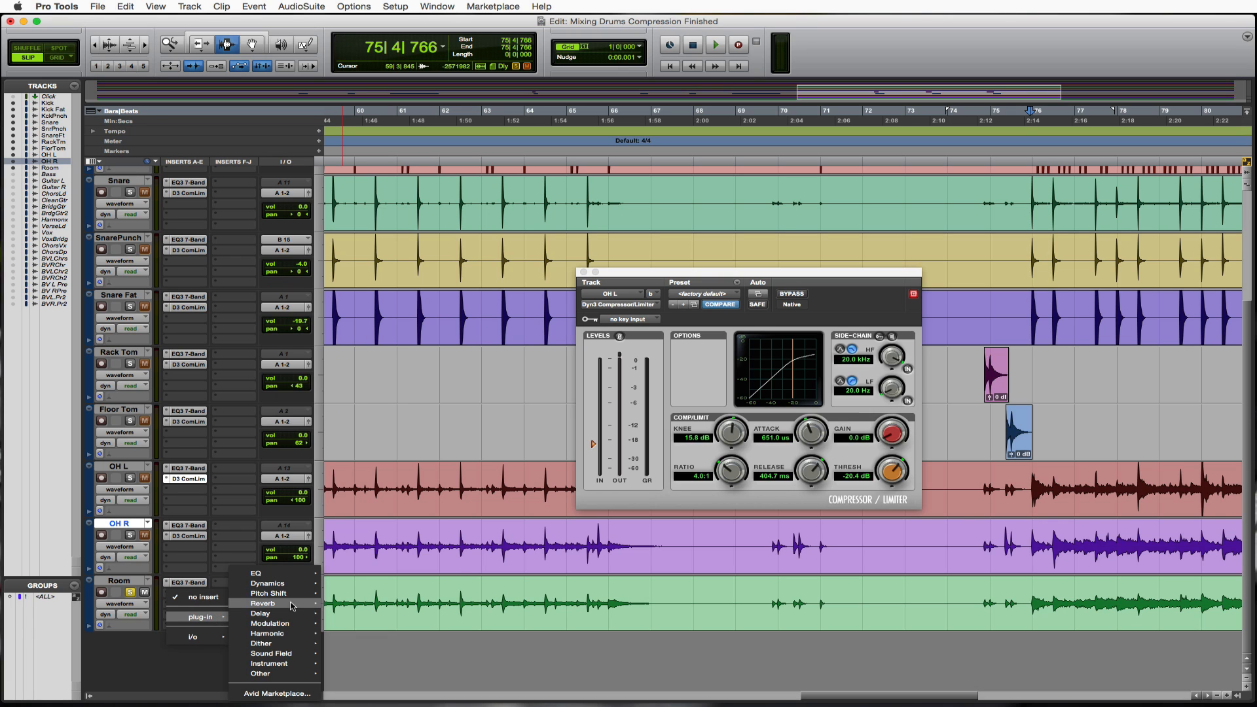
mouse_move(296, 593)
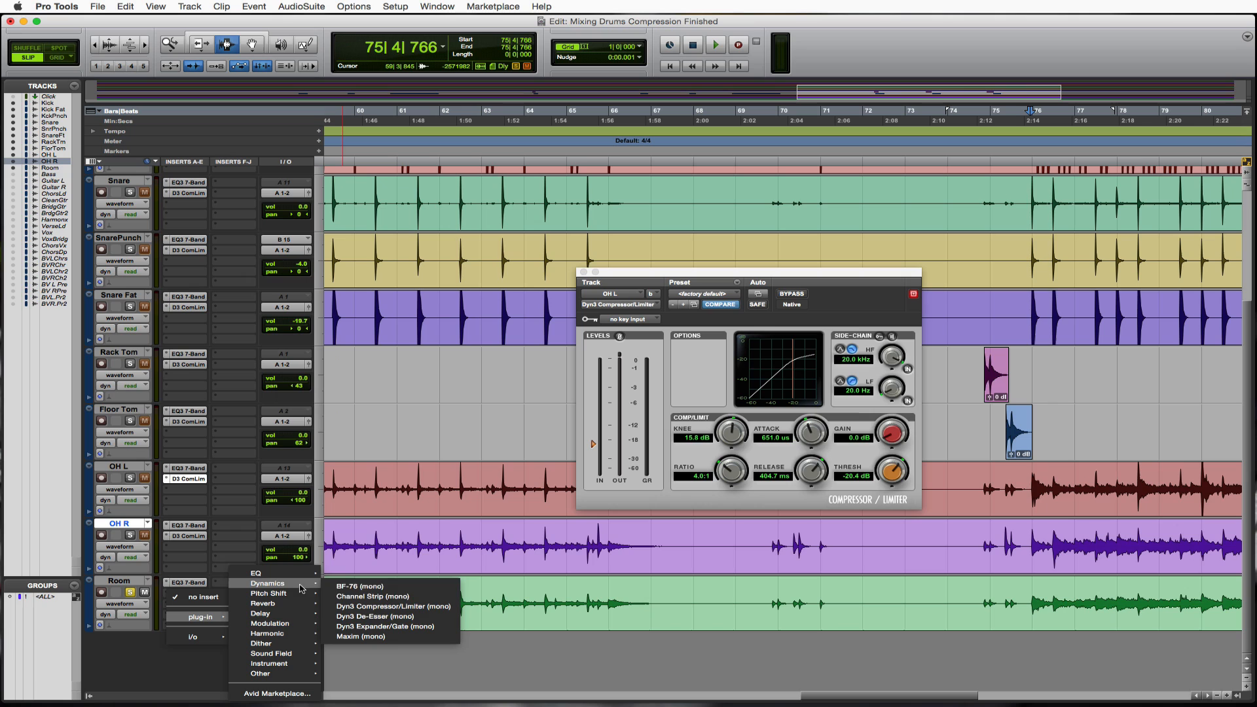
click(393, 606)
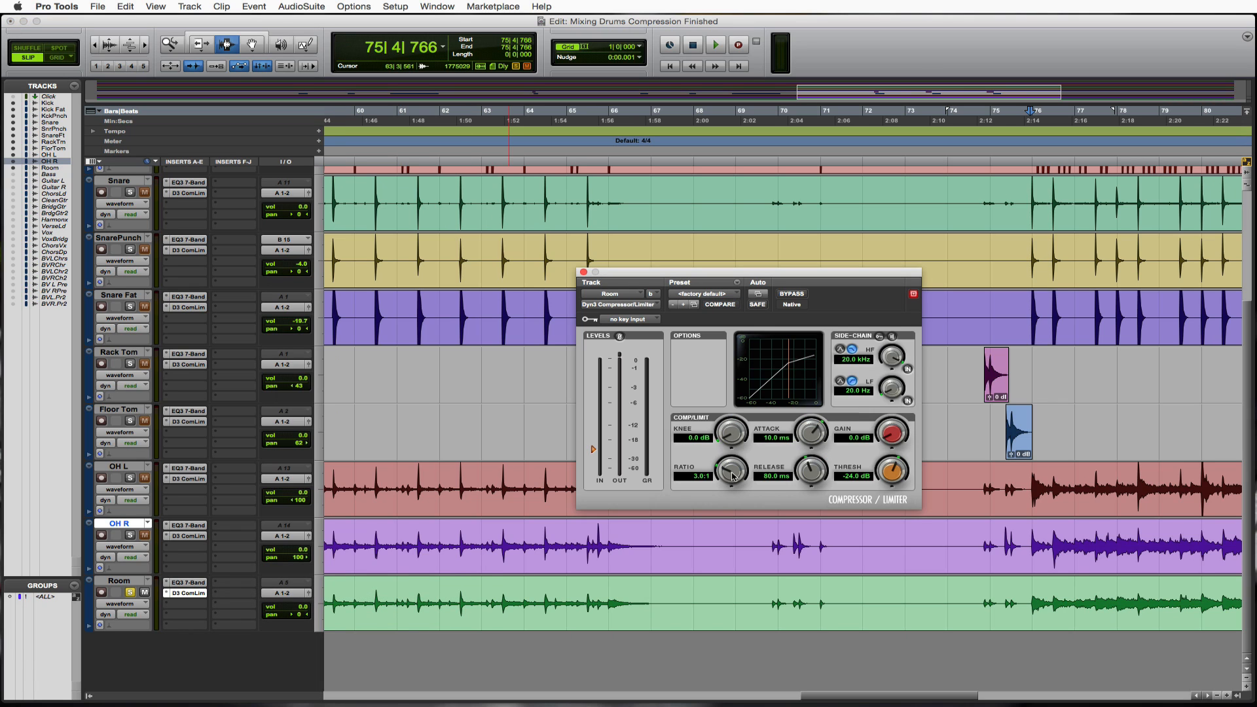
Set the Room compressor to 62.0:1 ratio, 204.1 us attack and 304.6 ms release, and play from just before bar 76.
drag(733, 460, 731, 406)
drag(815, 434, 815, 463)
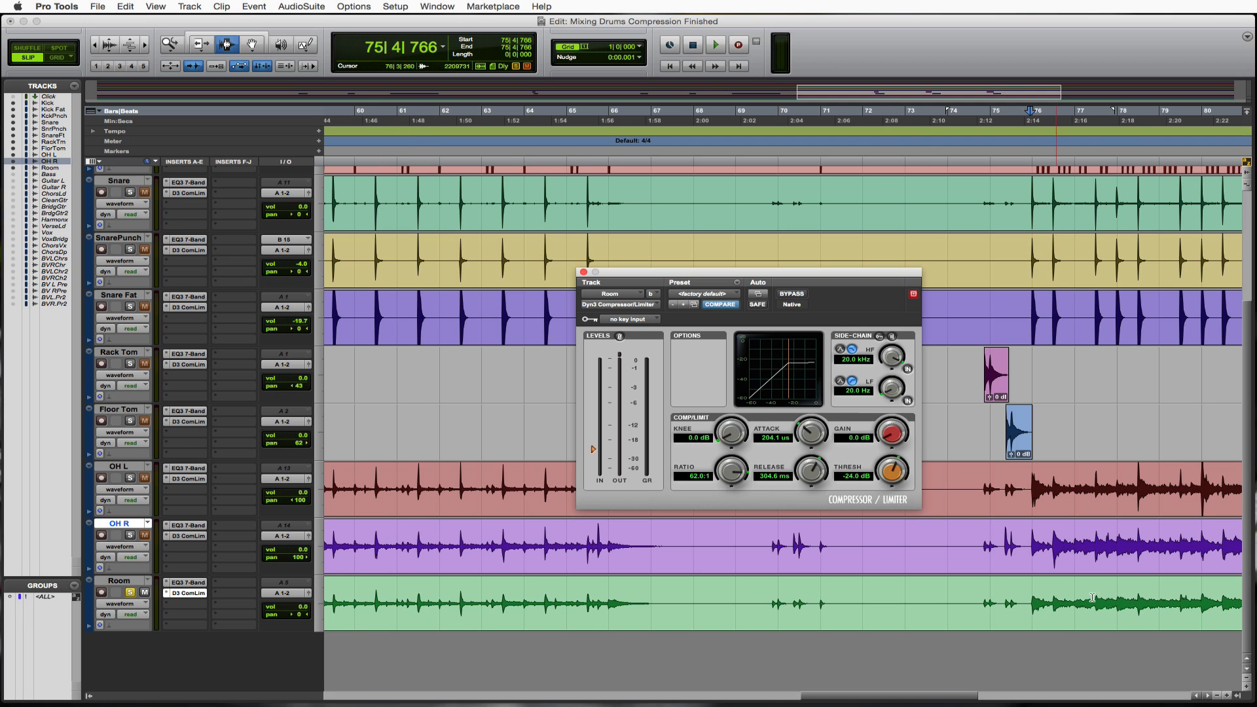
click(1027, 604)
key(space)
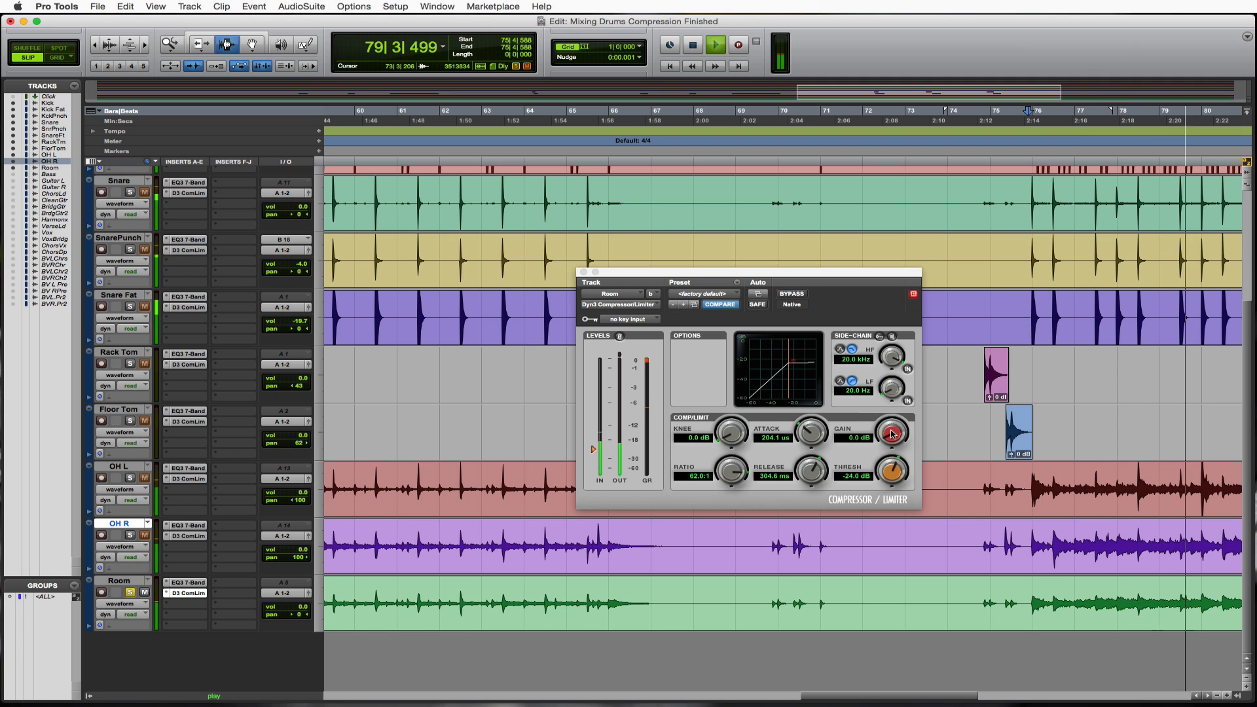
Audition the Room track while setting its compressor's threshold to -27.9 dB and raising its gain first to 1.8 dB, finally to 2.9 dB.
drag(892, 434, 888, 424)
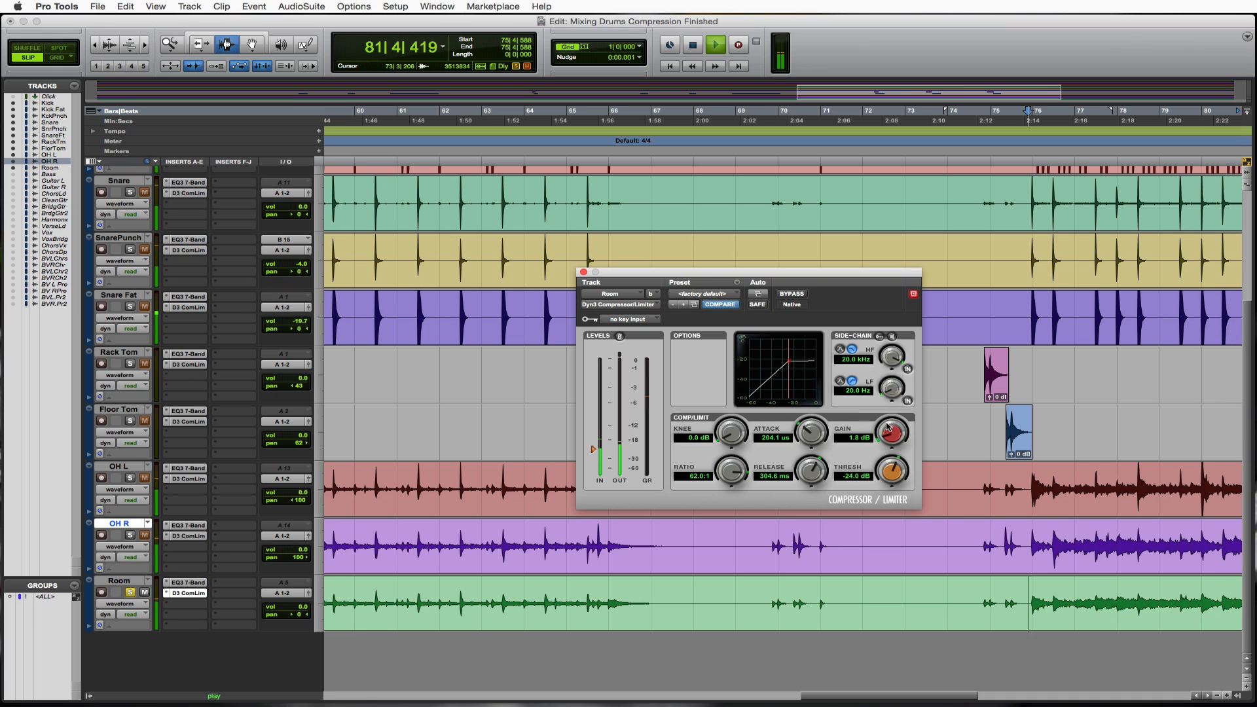
drag(893, 472, 895, 480)
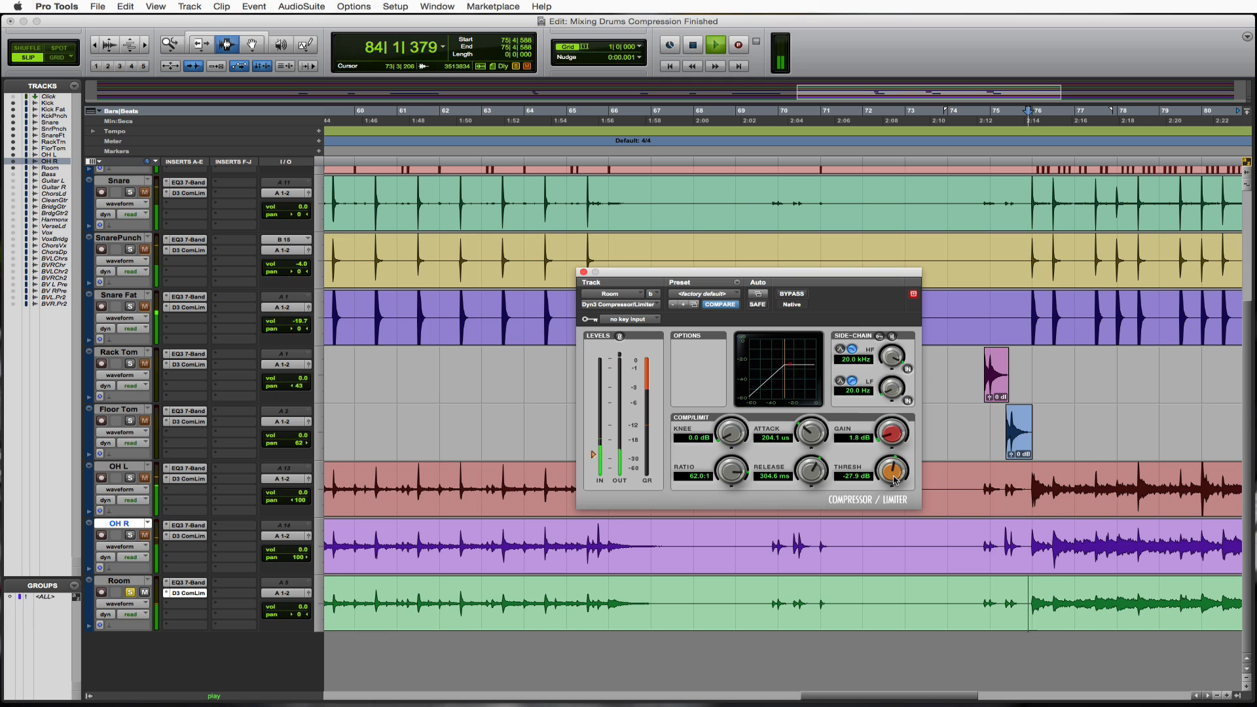
key(space)
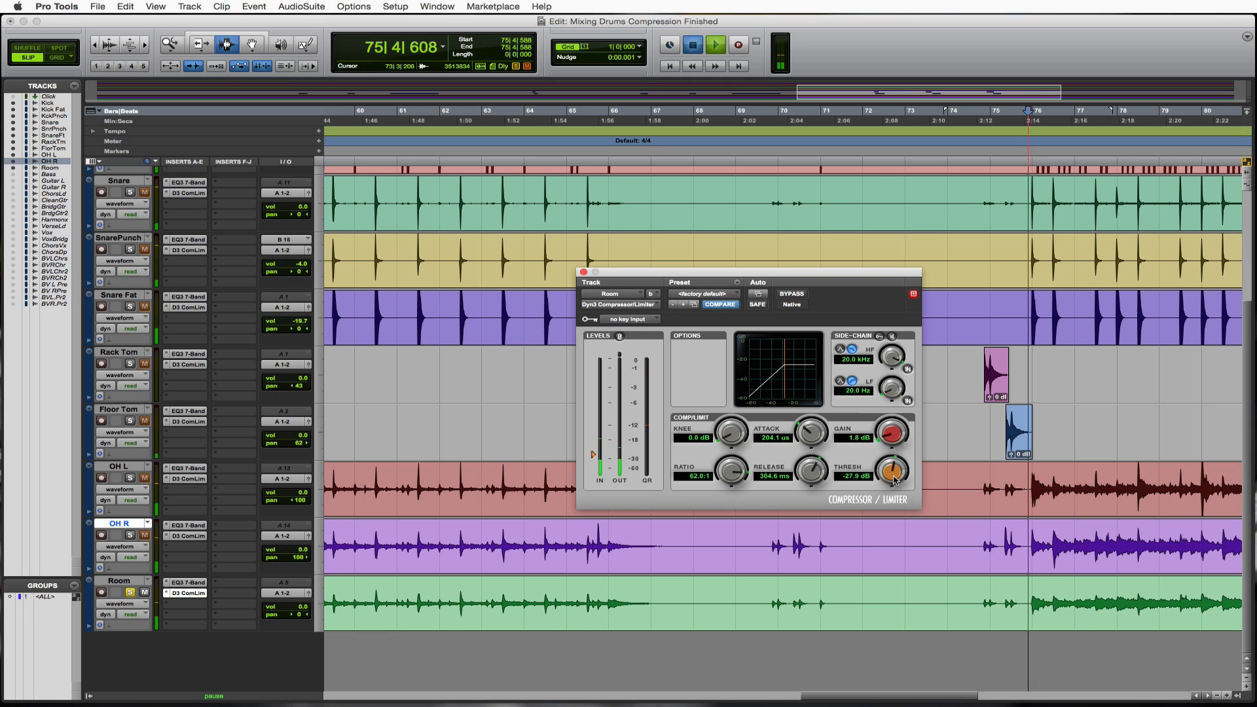
key(space)
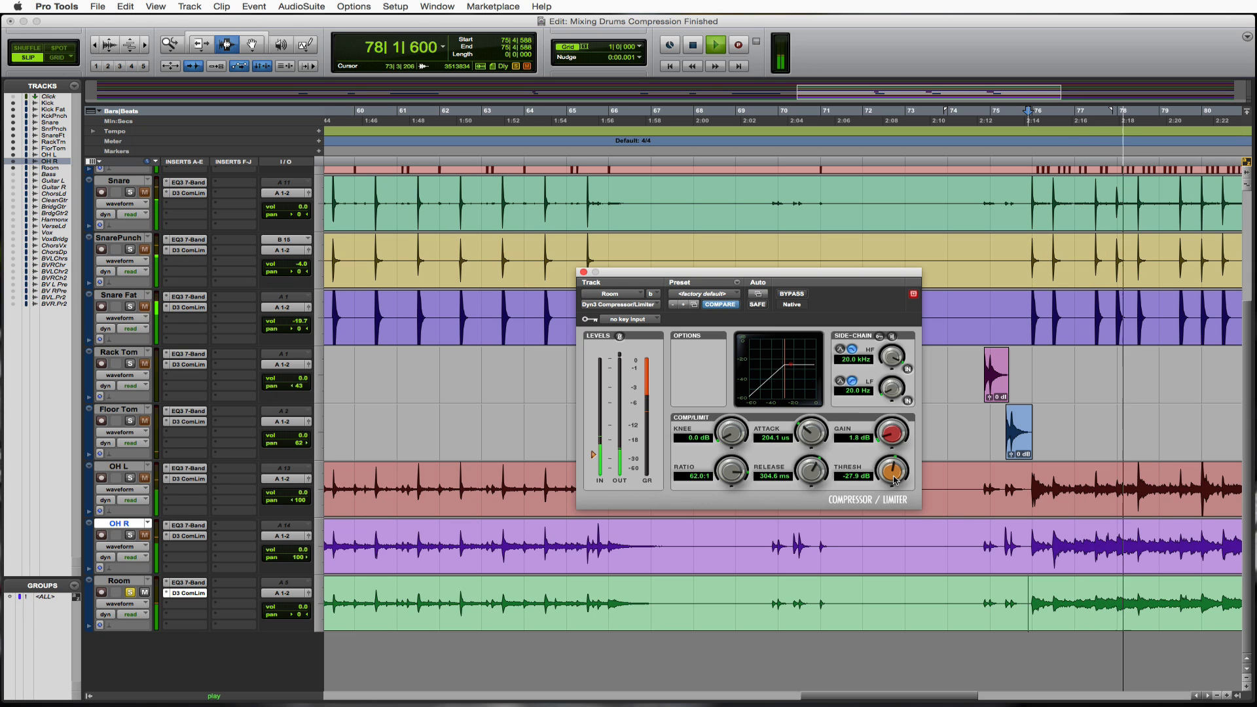
drag(888, 440, 885, 438)
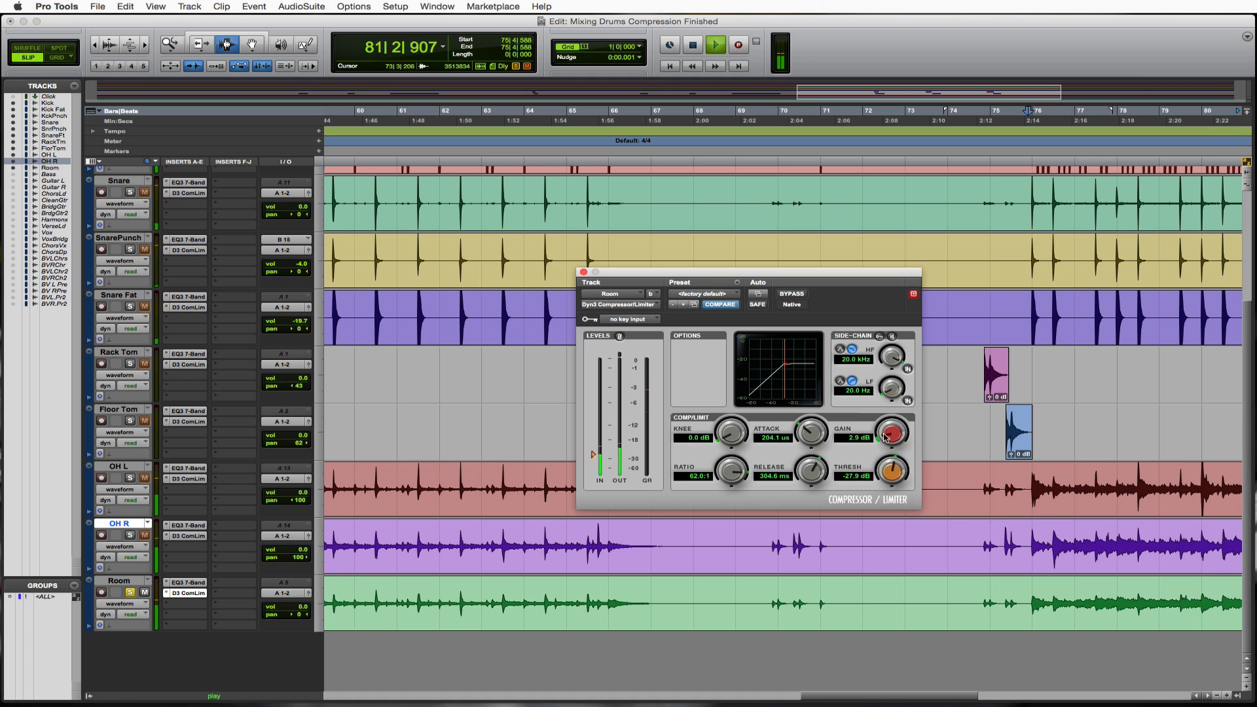
key(space)
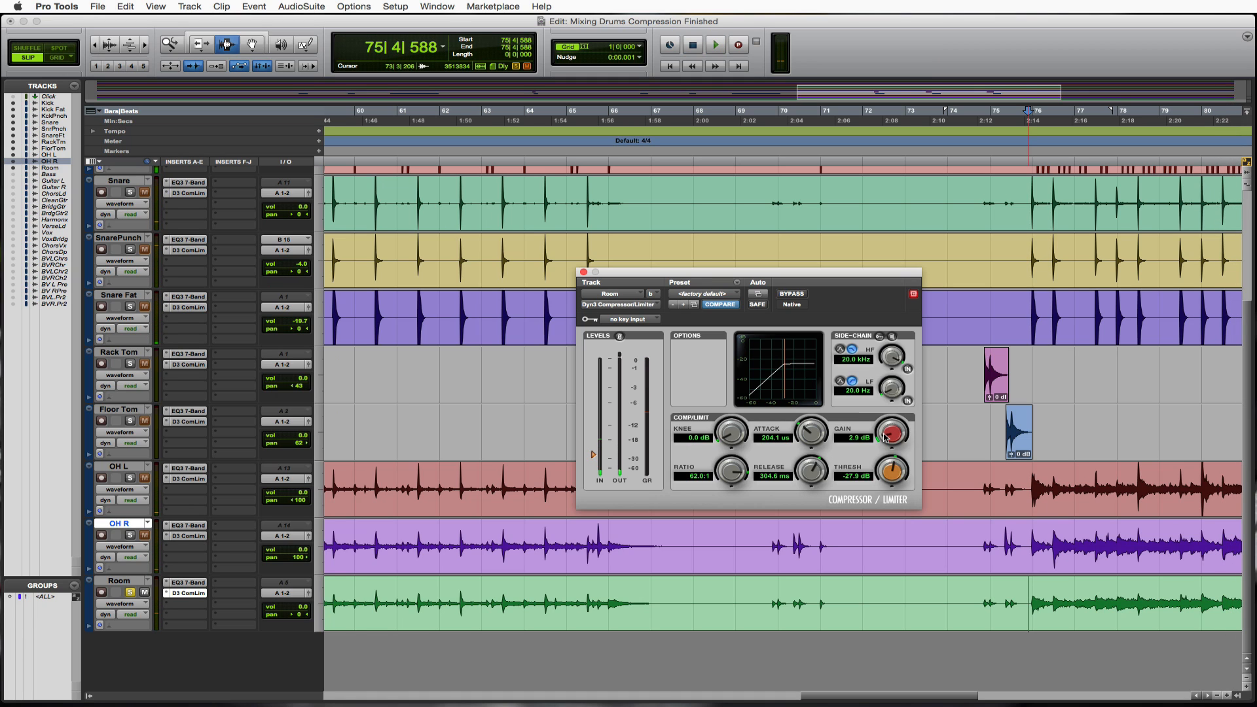